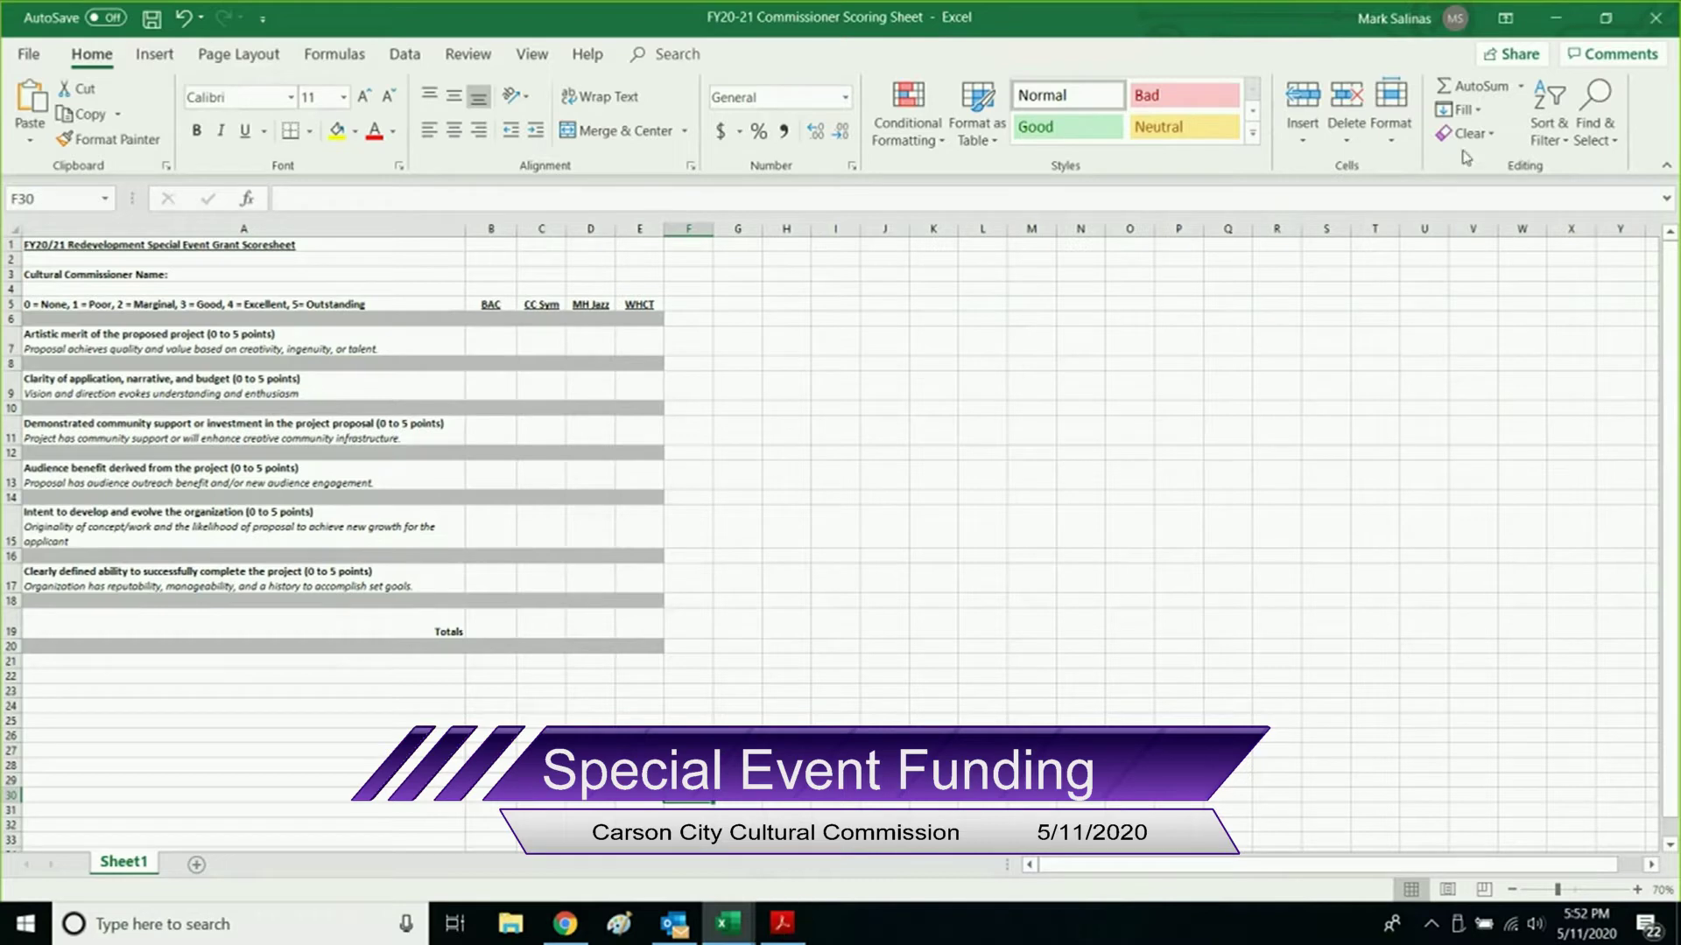
Leave the commissioner scoring sheet and bring up the FY20-21 Master Scoring Calculation workbook.
{"action": "left_click", "coordinate": [1556, 17]}
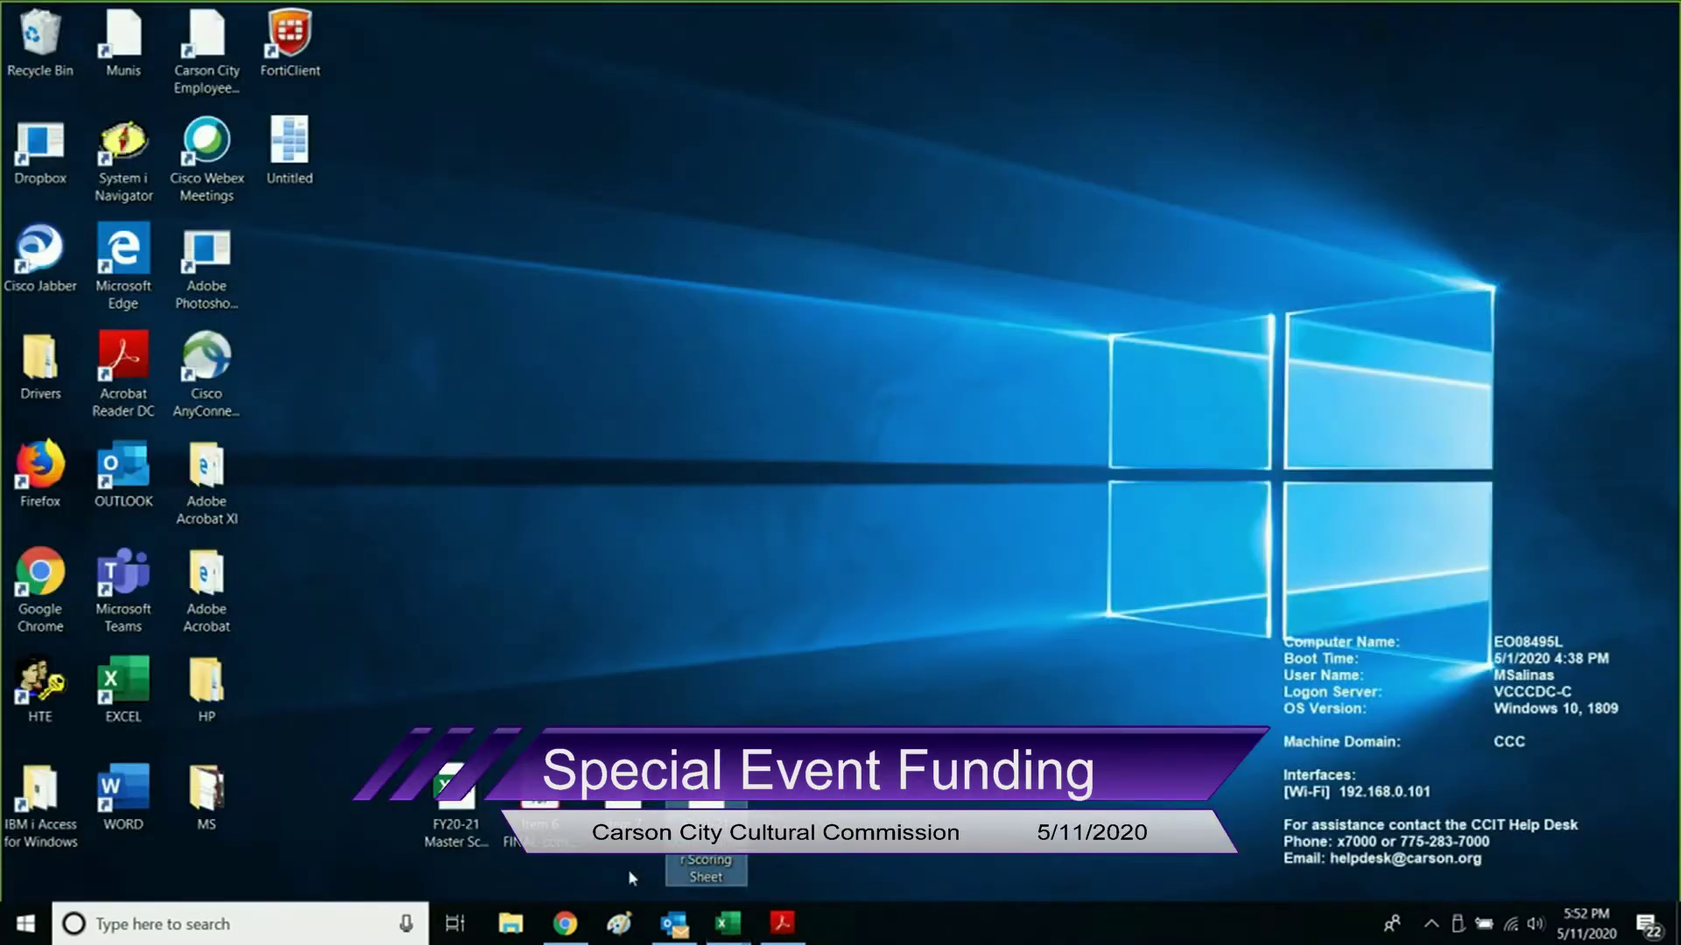
{"action": "left_click", "coordinate": [445, 814]}
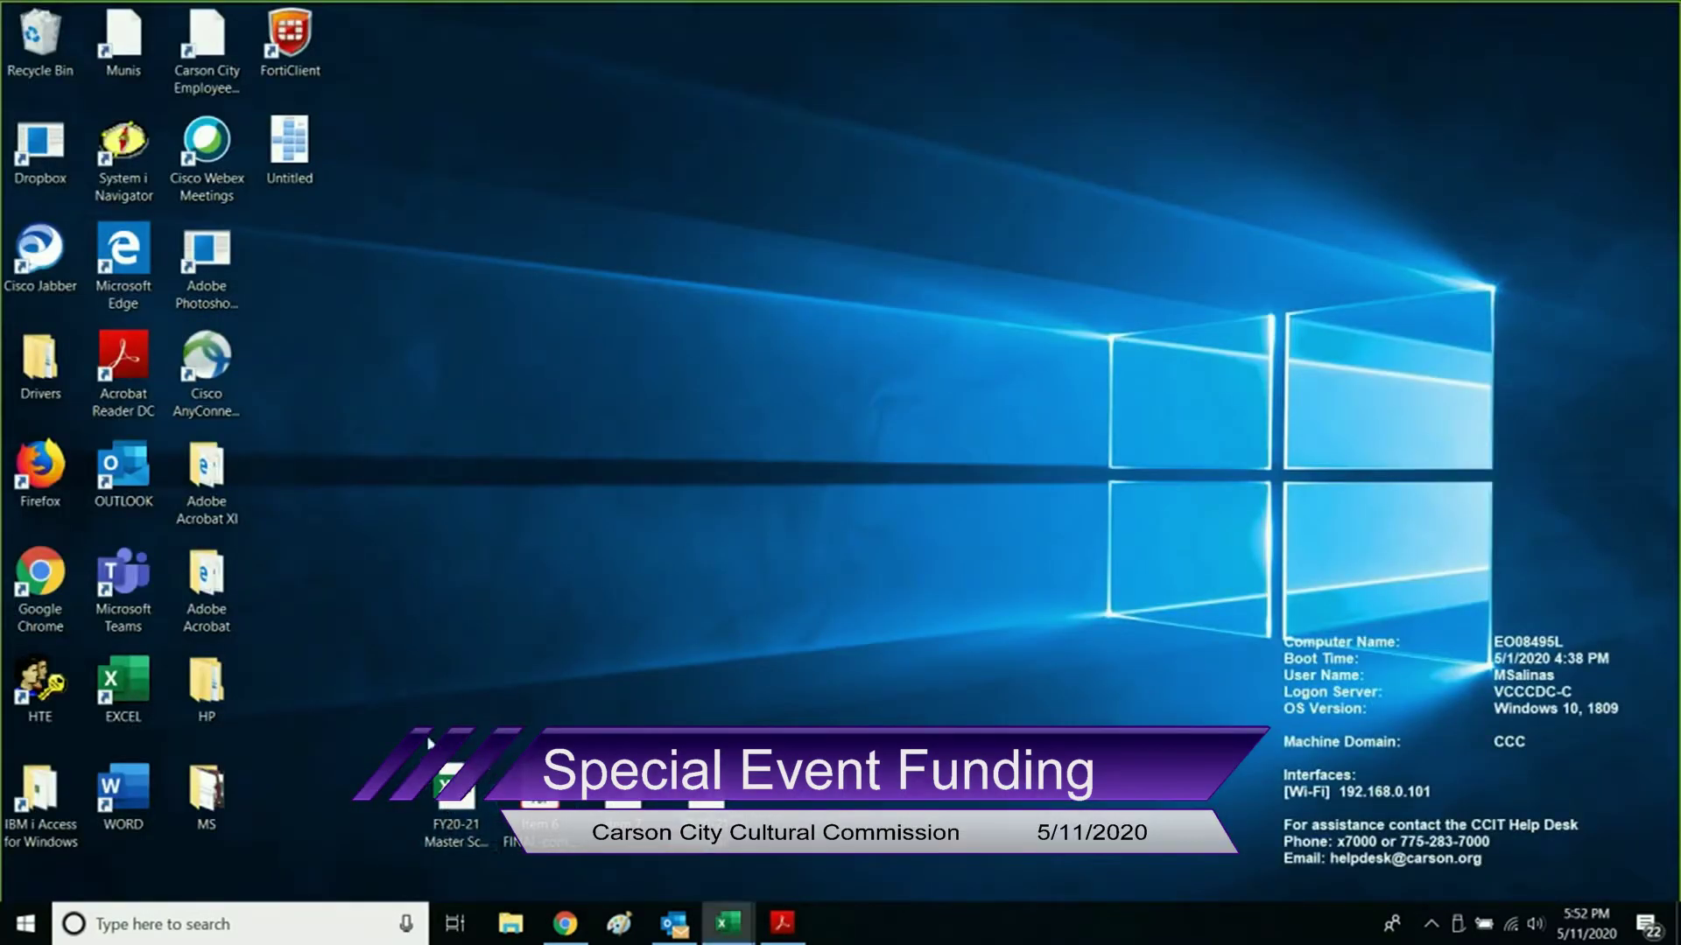
{"action": "left_click", "coordinate": [729, 923]}
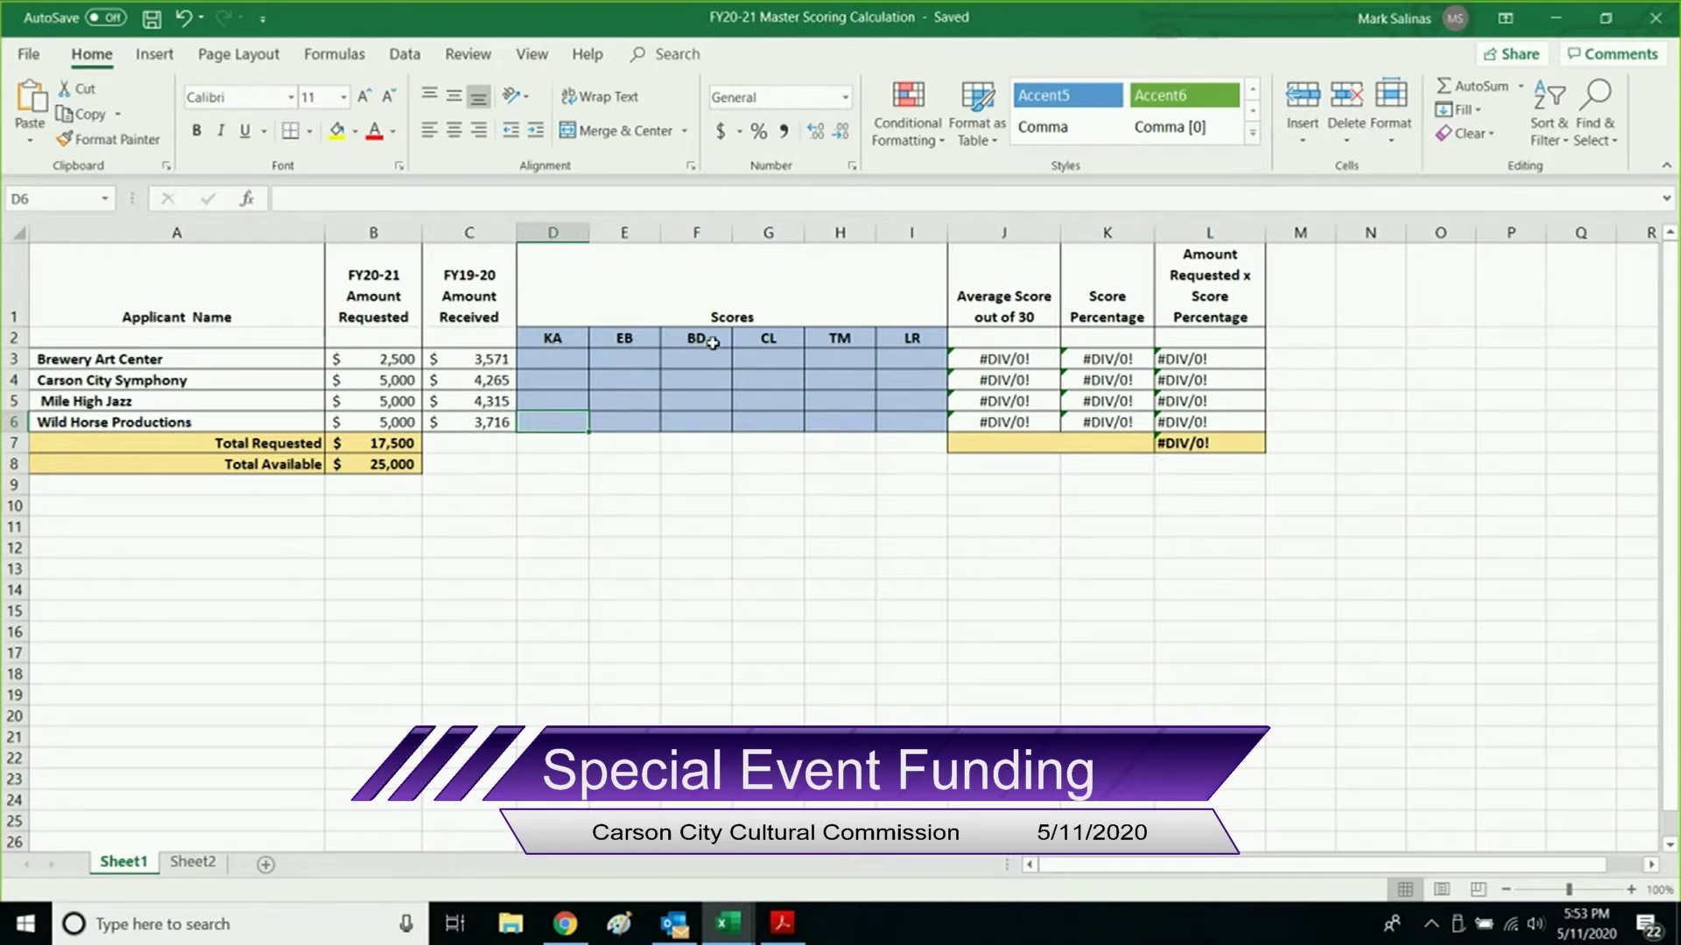
Enter sample Brewery Art Center scores of 30 for KA, 30 for EB and 22 for BD.
{"action": "left_click", "coordinate": [565, 357]}
{"action": "type", "text": "30"}
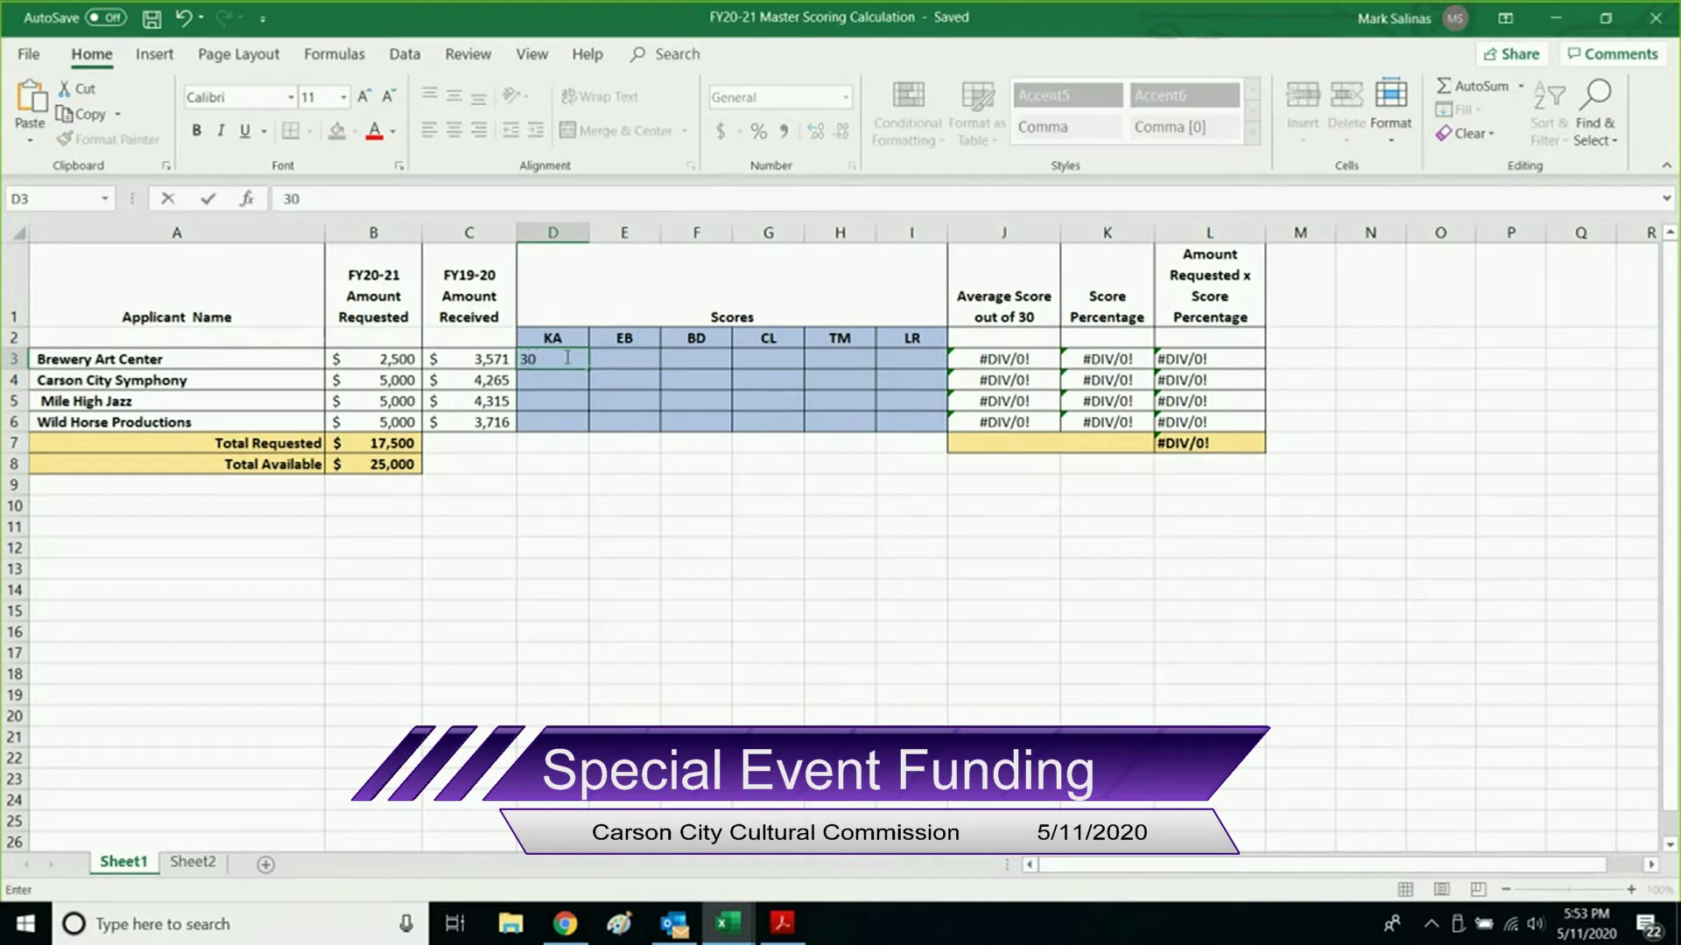
{"action": "key", "text": "Tab"}
{"action": "type", "text": "30"}
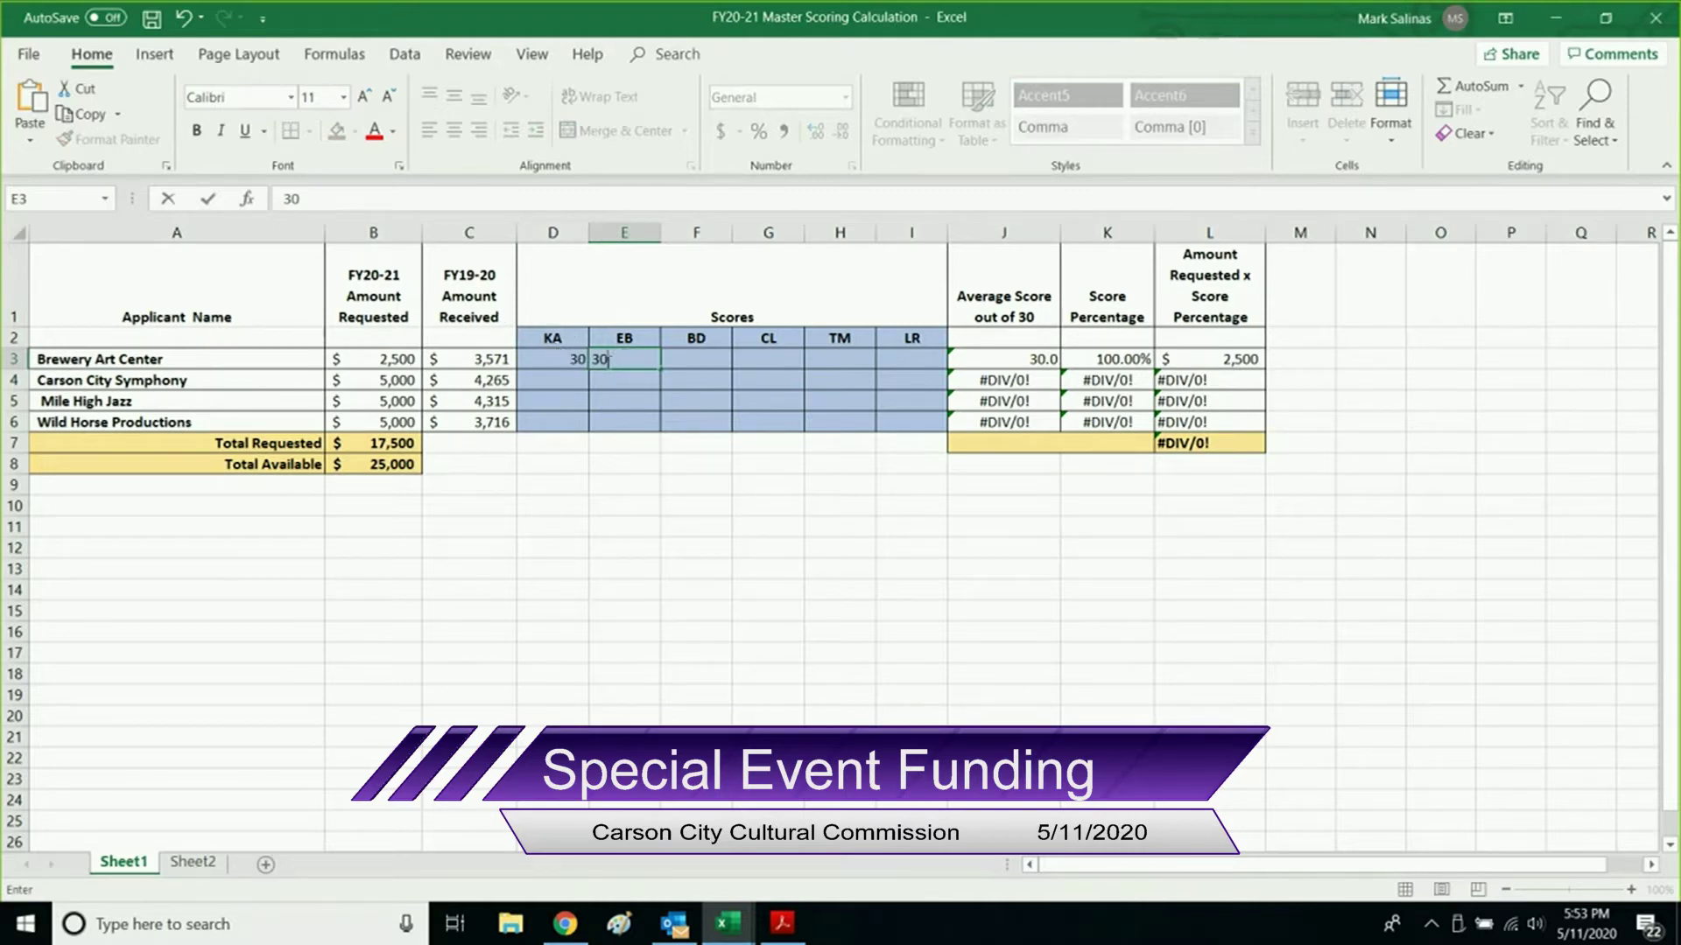
{"action": "left_click", "coordinate": [717, 359]}
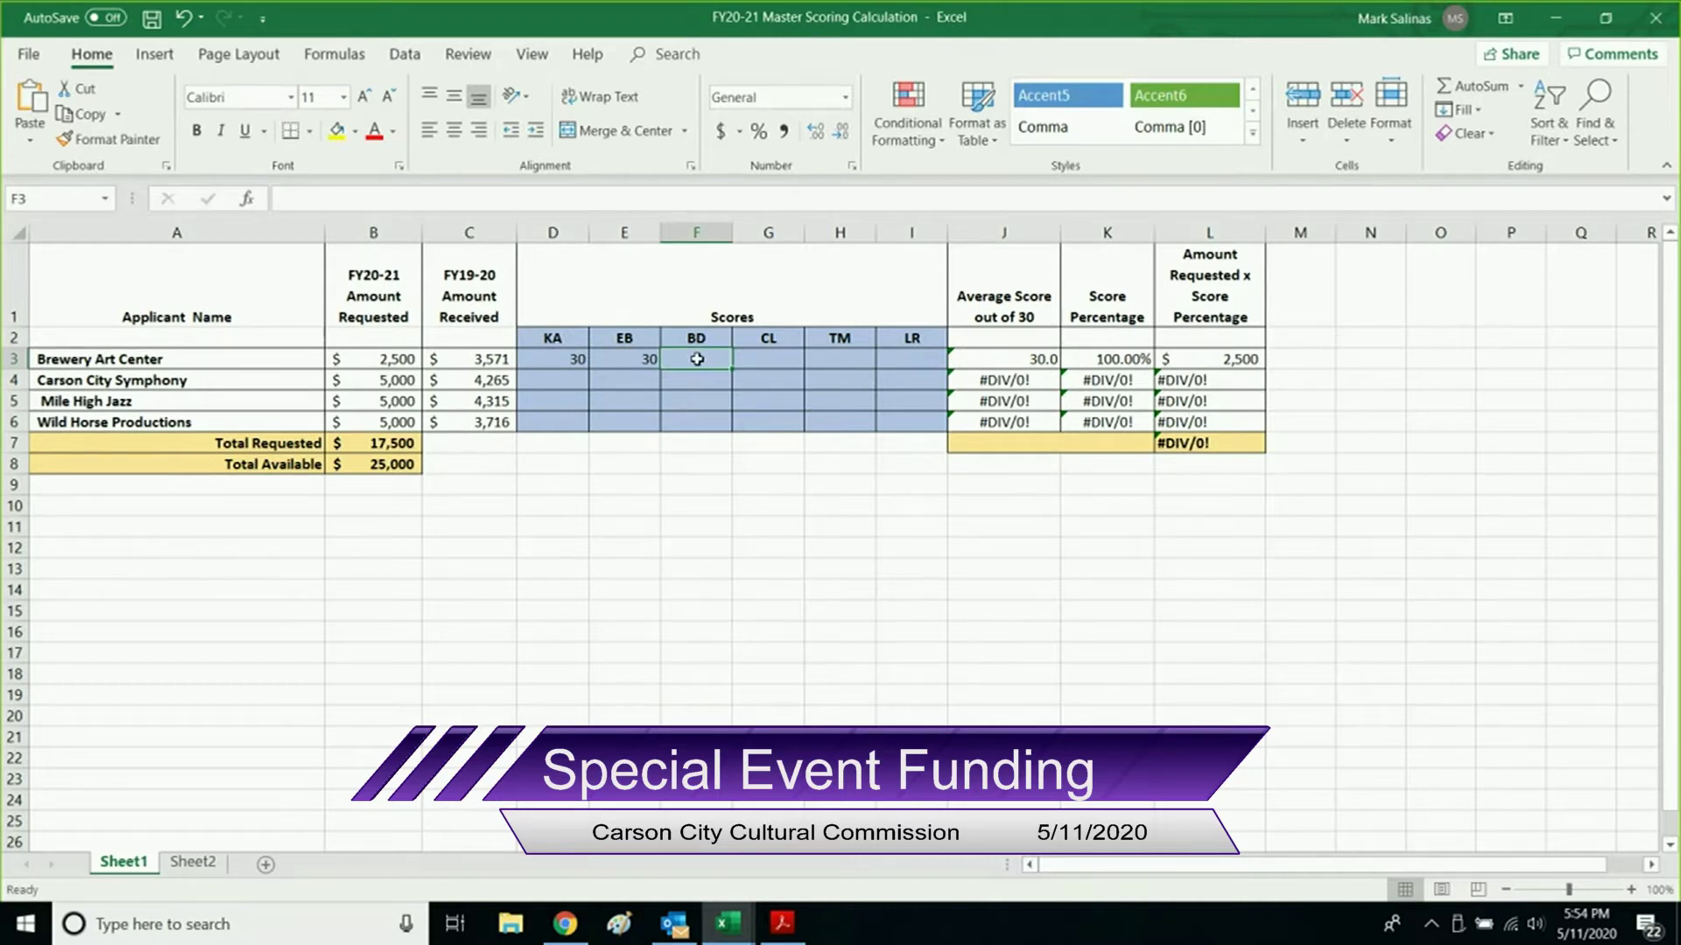
{"action": "type", "text": "32"}
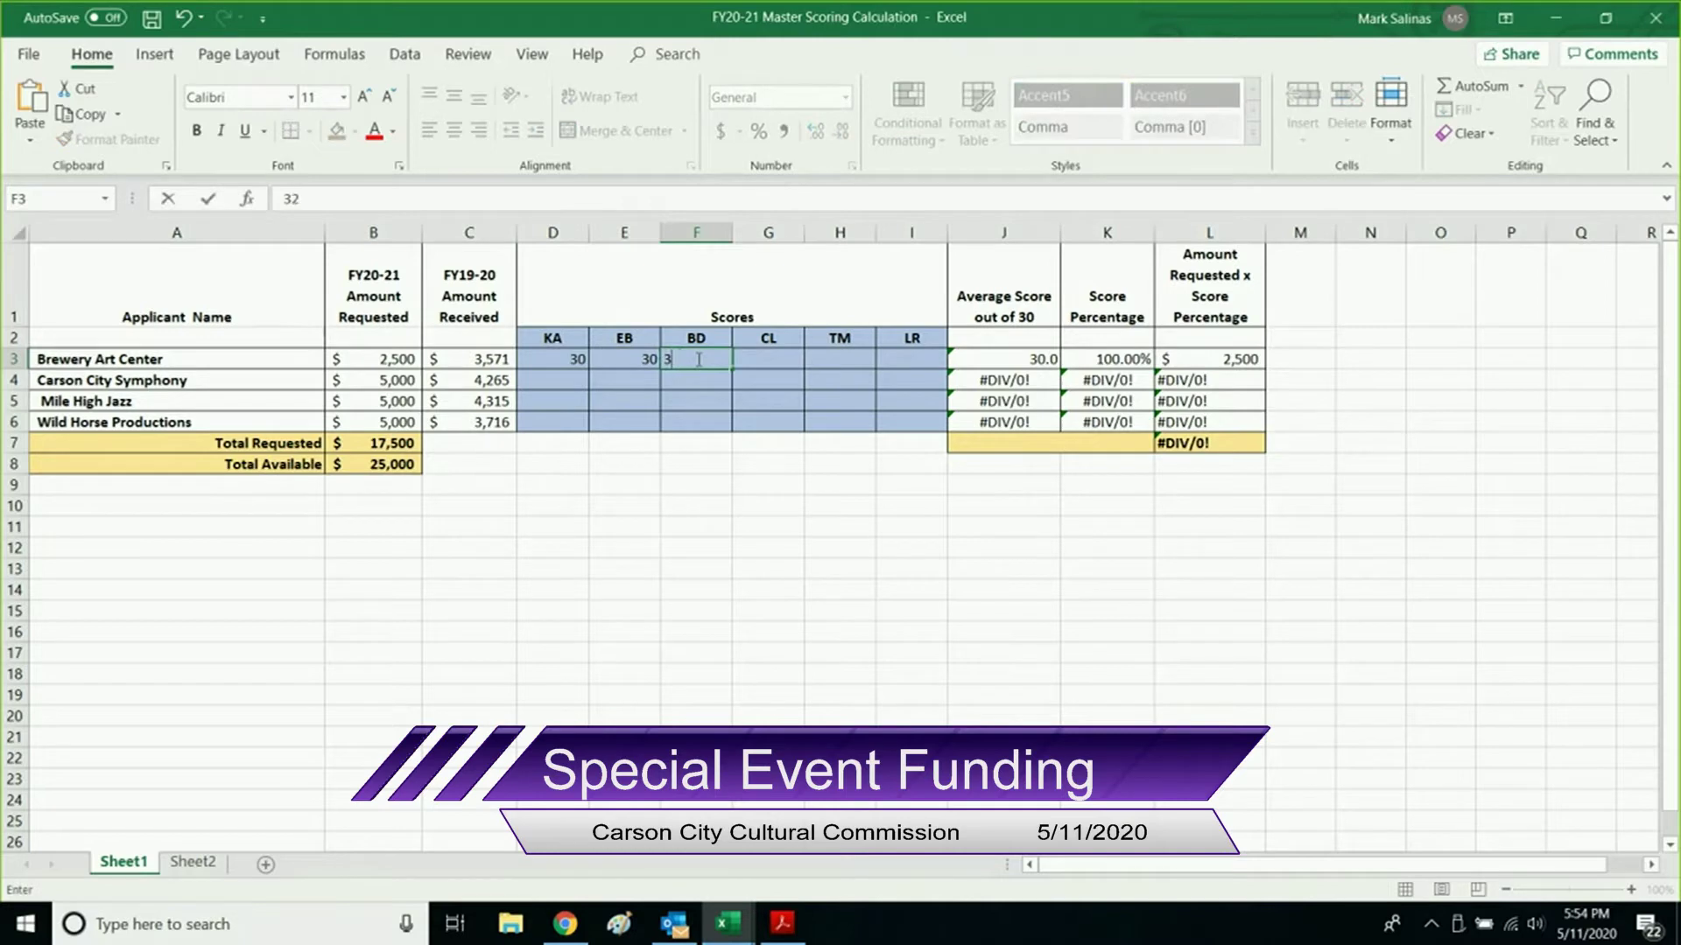
{"action": "key", "text": "BackSpace"}
{"action": "type", "text": "22"}
Enter sample Brewery Art Center scores of 4 for CL, 11 for TM and 15 for LR.
{"action": "key", "text": "Tab"}
{"action": "type", "text": "11"}
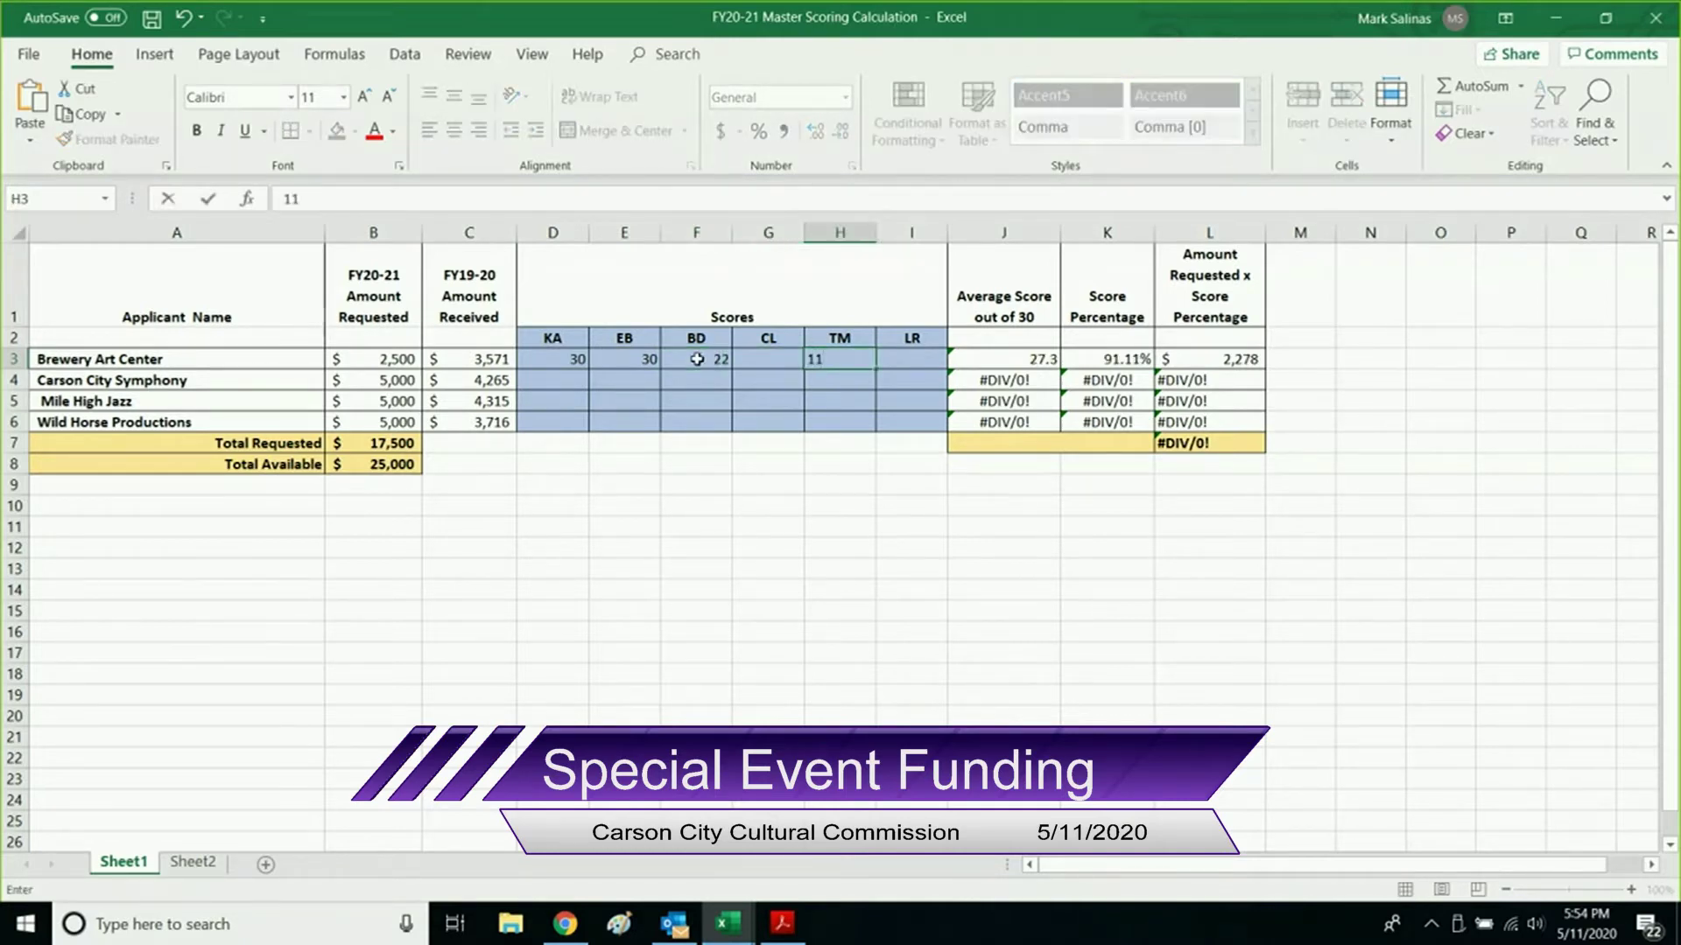
{"action": "key", "text": "Left"}
{"action": "type", "text": "4"}
{"action": "key", "text": "Tab"}
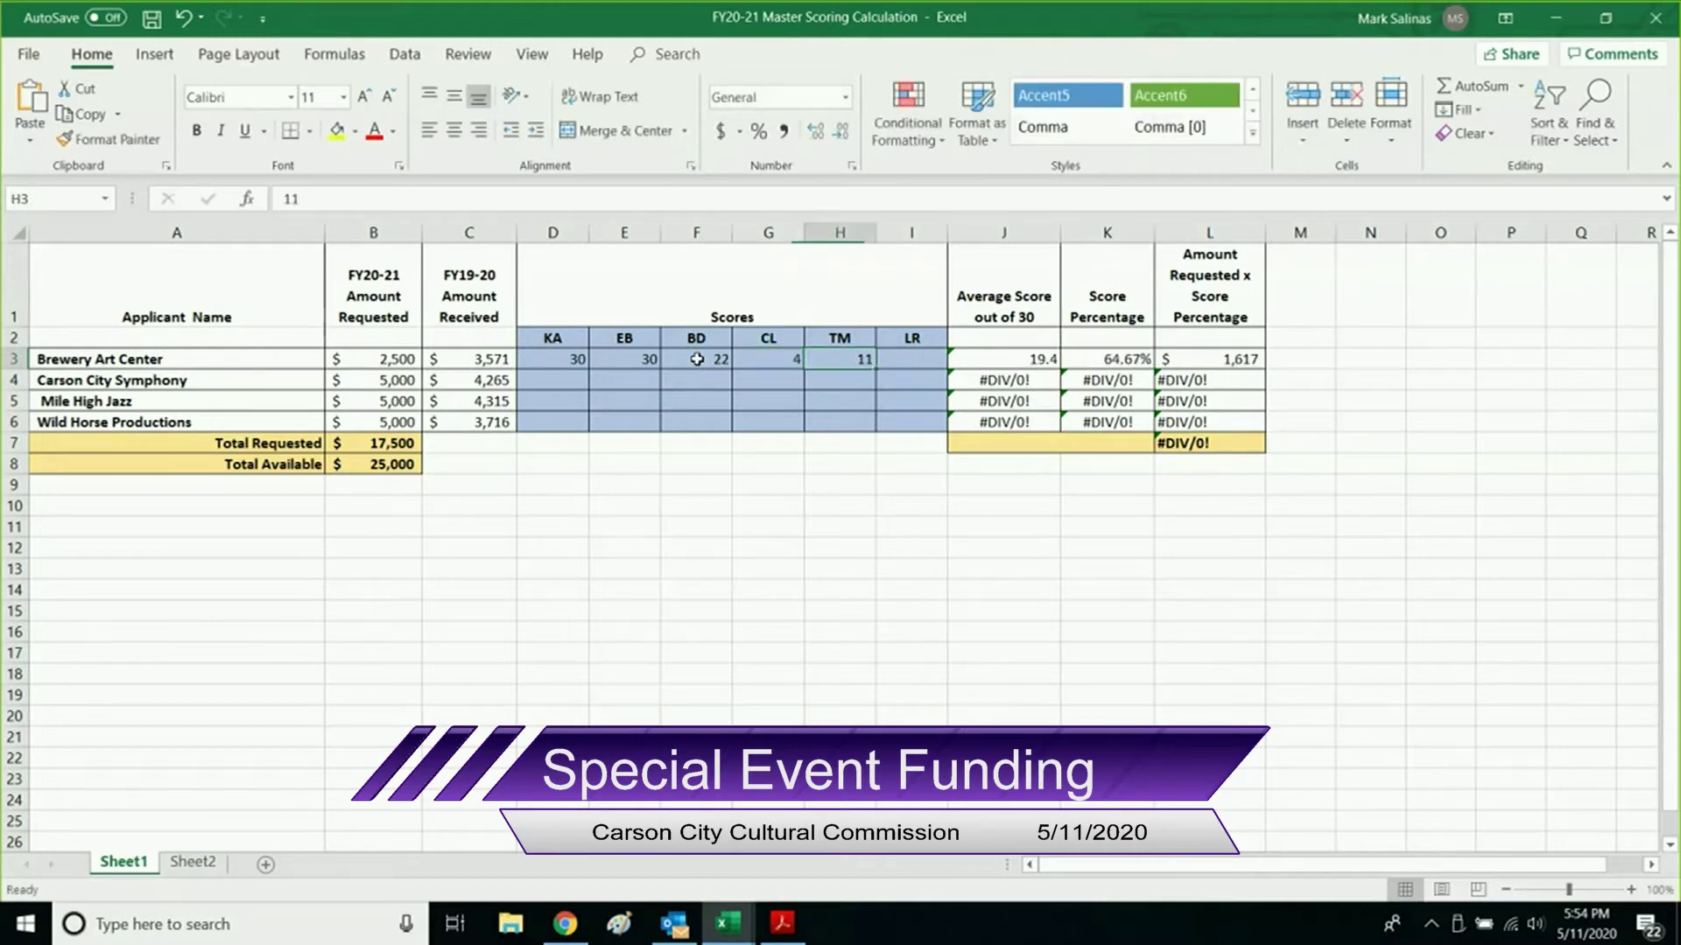
{"action": "key", "text": "Tab"}
{"action": "type", "text": "5"}
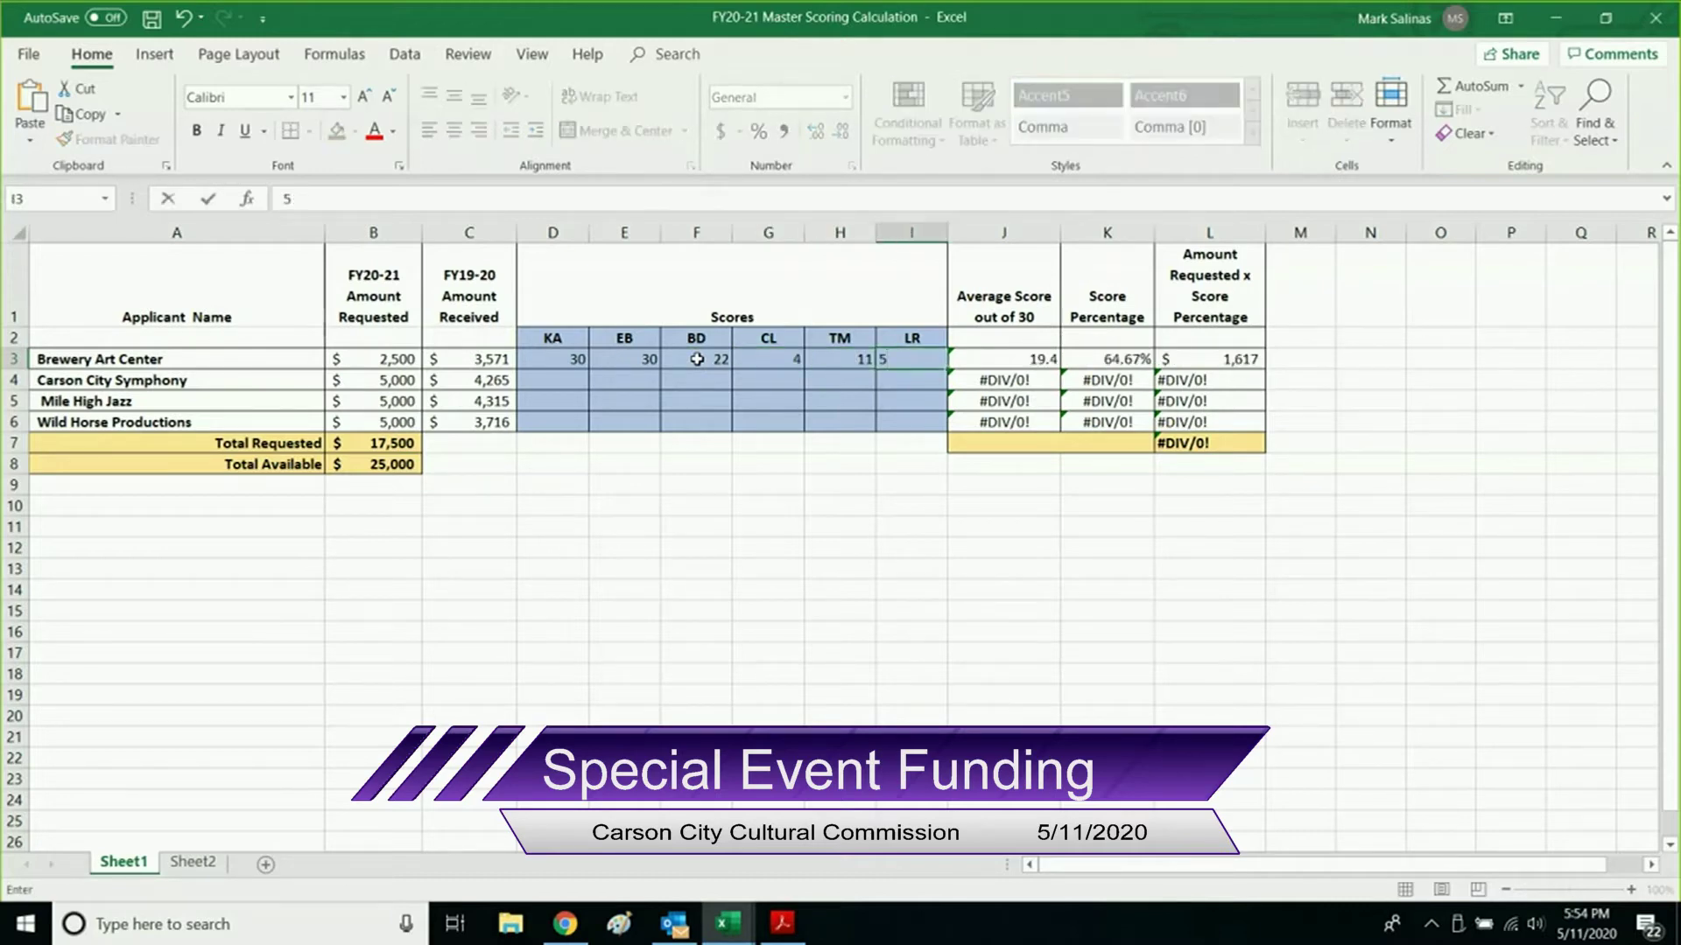
{"action": "key", "text": "BackSpace"}
{"action": "type", "text": "15"}
{"action": "left_click", "coordinate": [967, 464]}
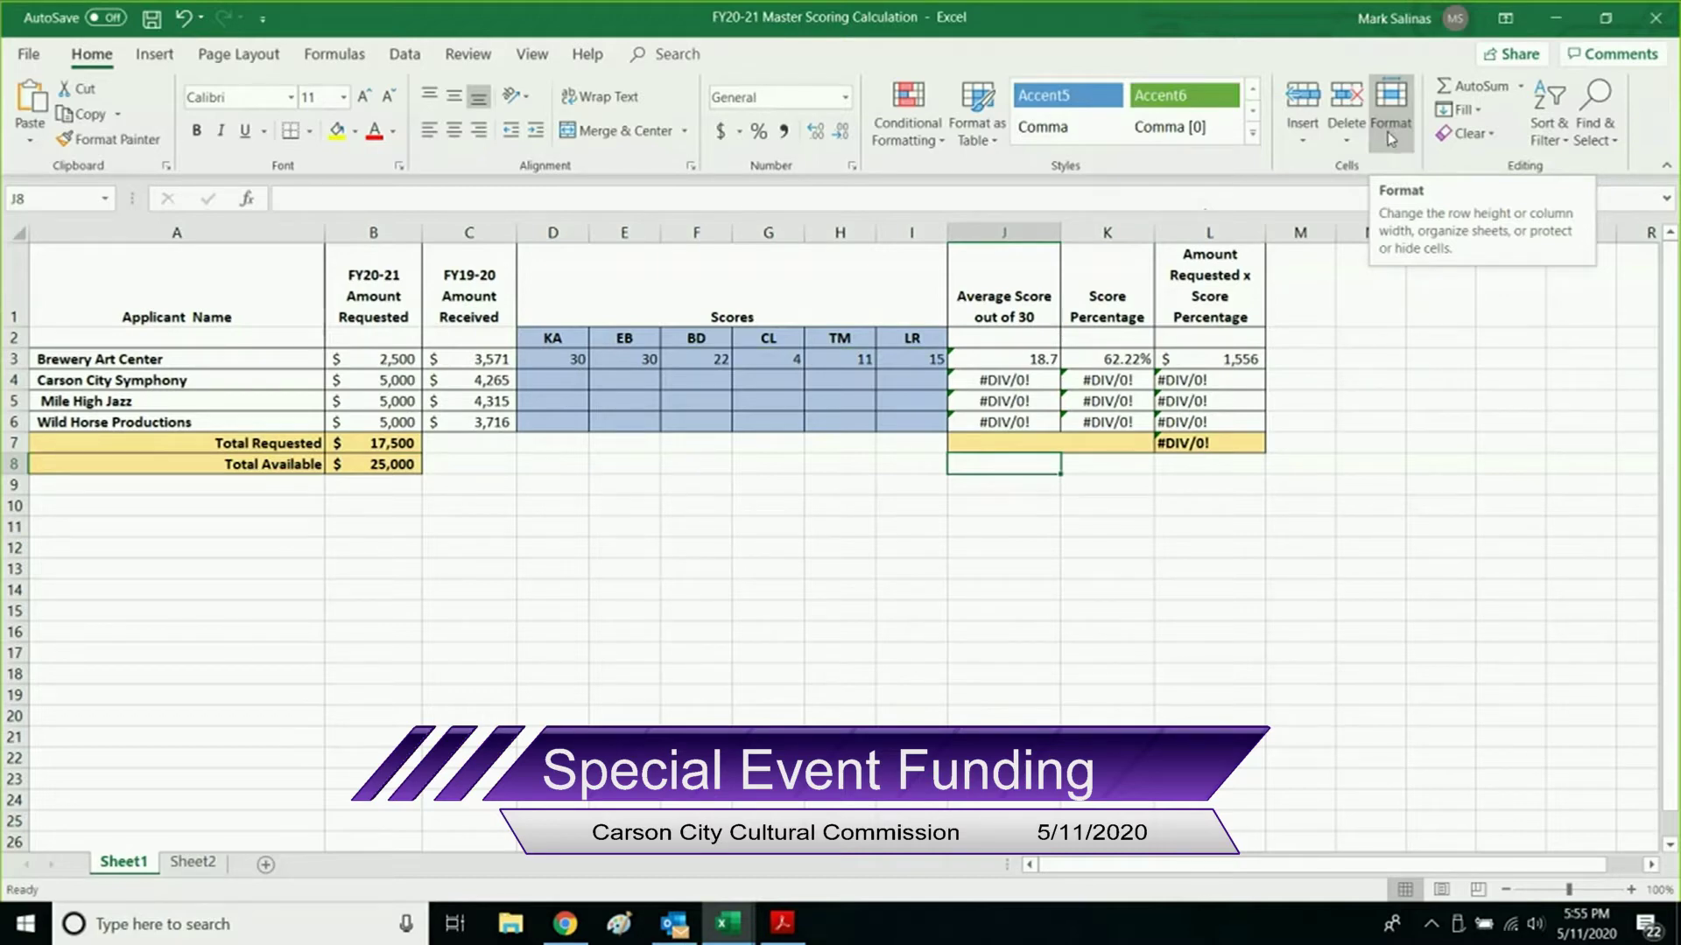
Clear all six sample scores from the Brewery Art Center row, from LR back to KA.
{"action": "left_click", "coordinate": [935, 355]}
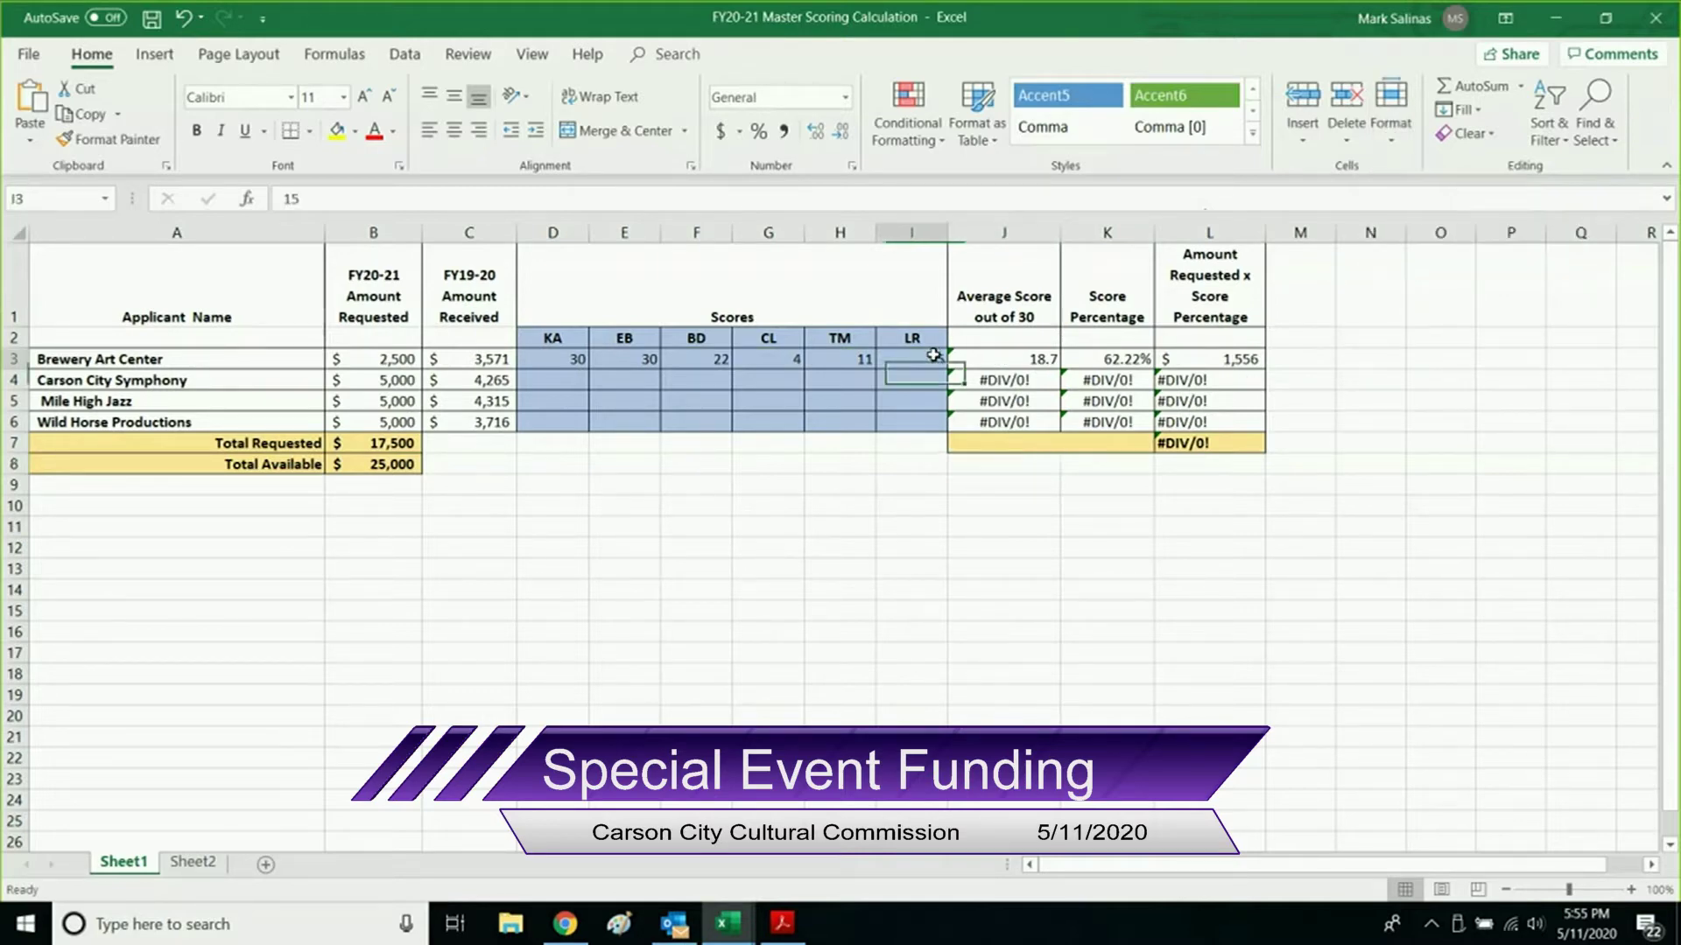
{"action": "key", "text": "BackSpace"}
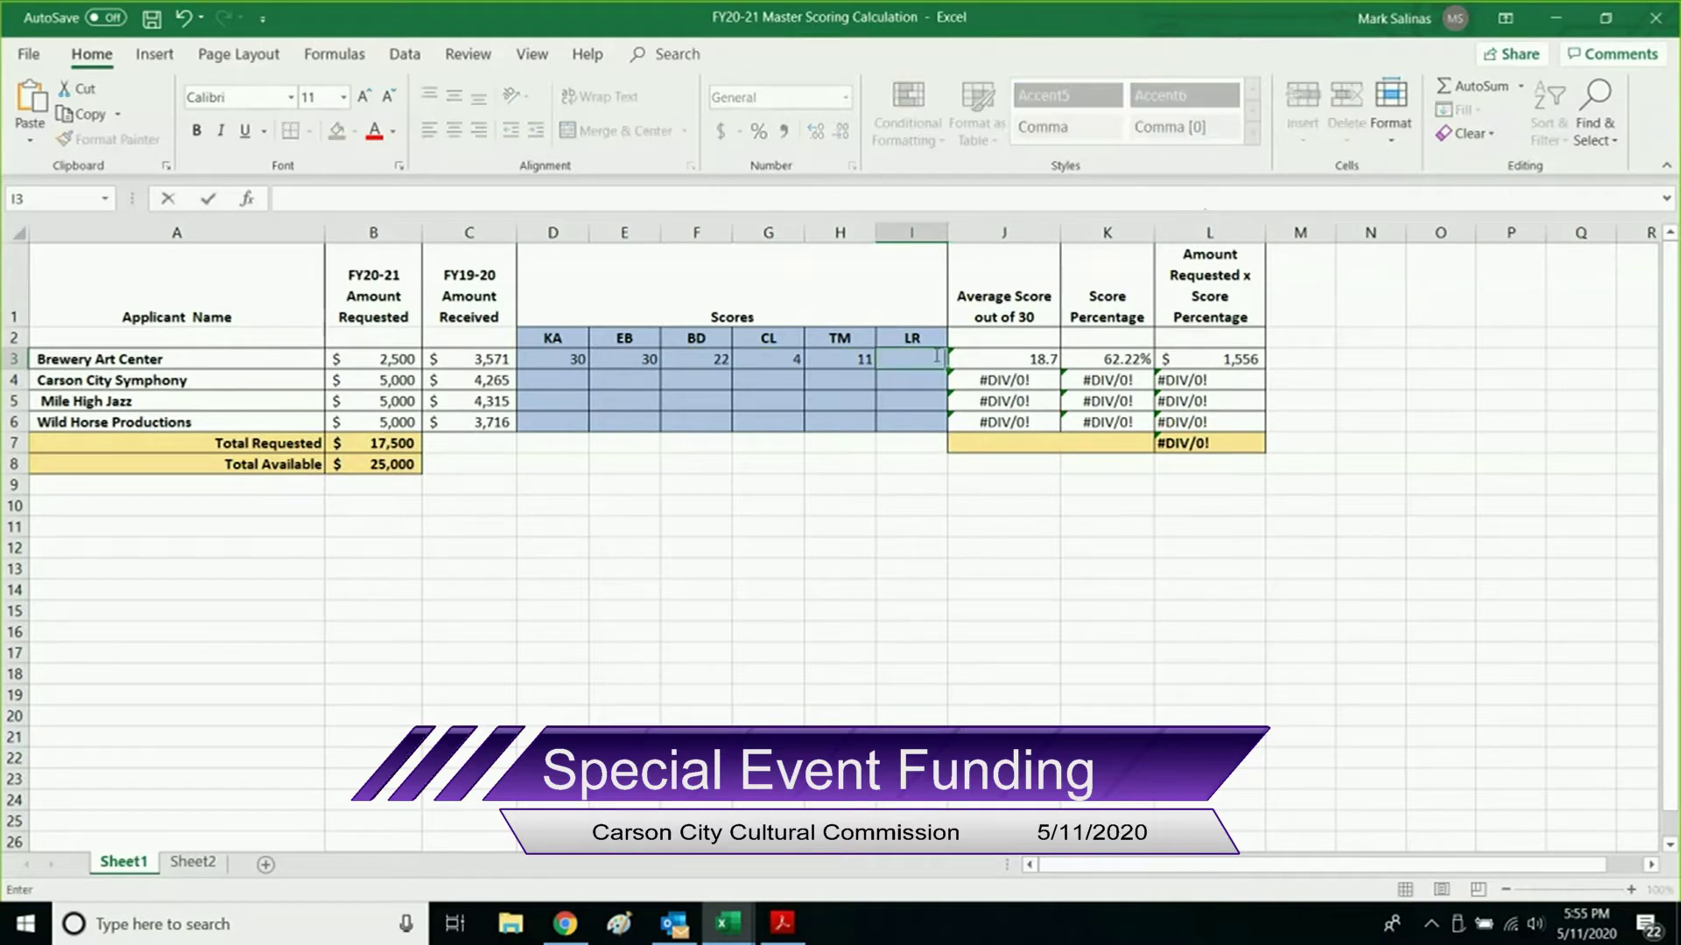
{"action": "key", "text": "Left"}
{"action": "key", "text": "BackSpace"}
{"action": "key", "text": "Left"}
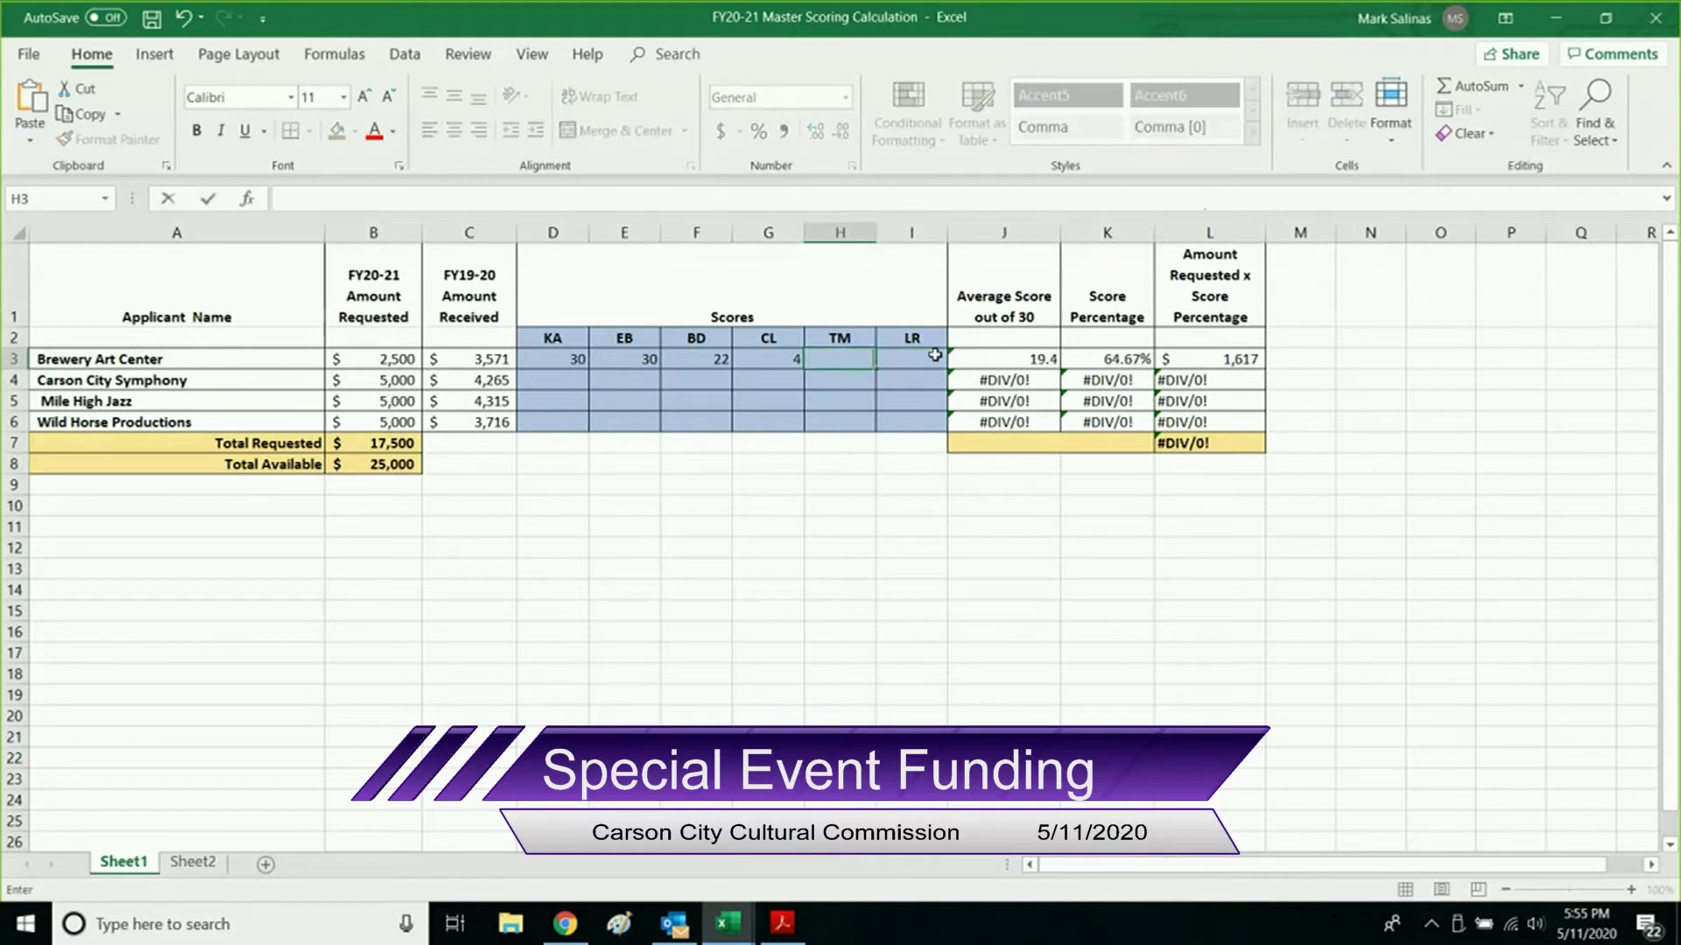
{"action": "key", "text": "BackSpace"}
{"action": "key", "text": "Left"}
{"action": "key", "text": "BackSpace"}
{"action": "key", "text": "Left"}
{"action": "key", "text": "BackSpace"}
{"action": "key", "text": "Left"}
{"action": "key", "text": "BackSpace"}
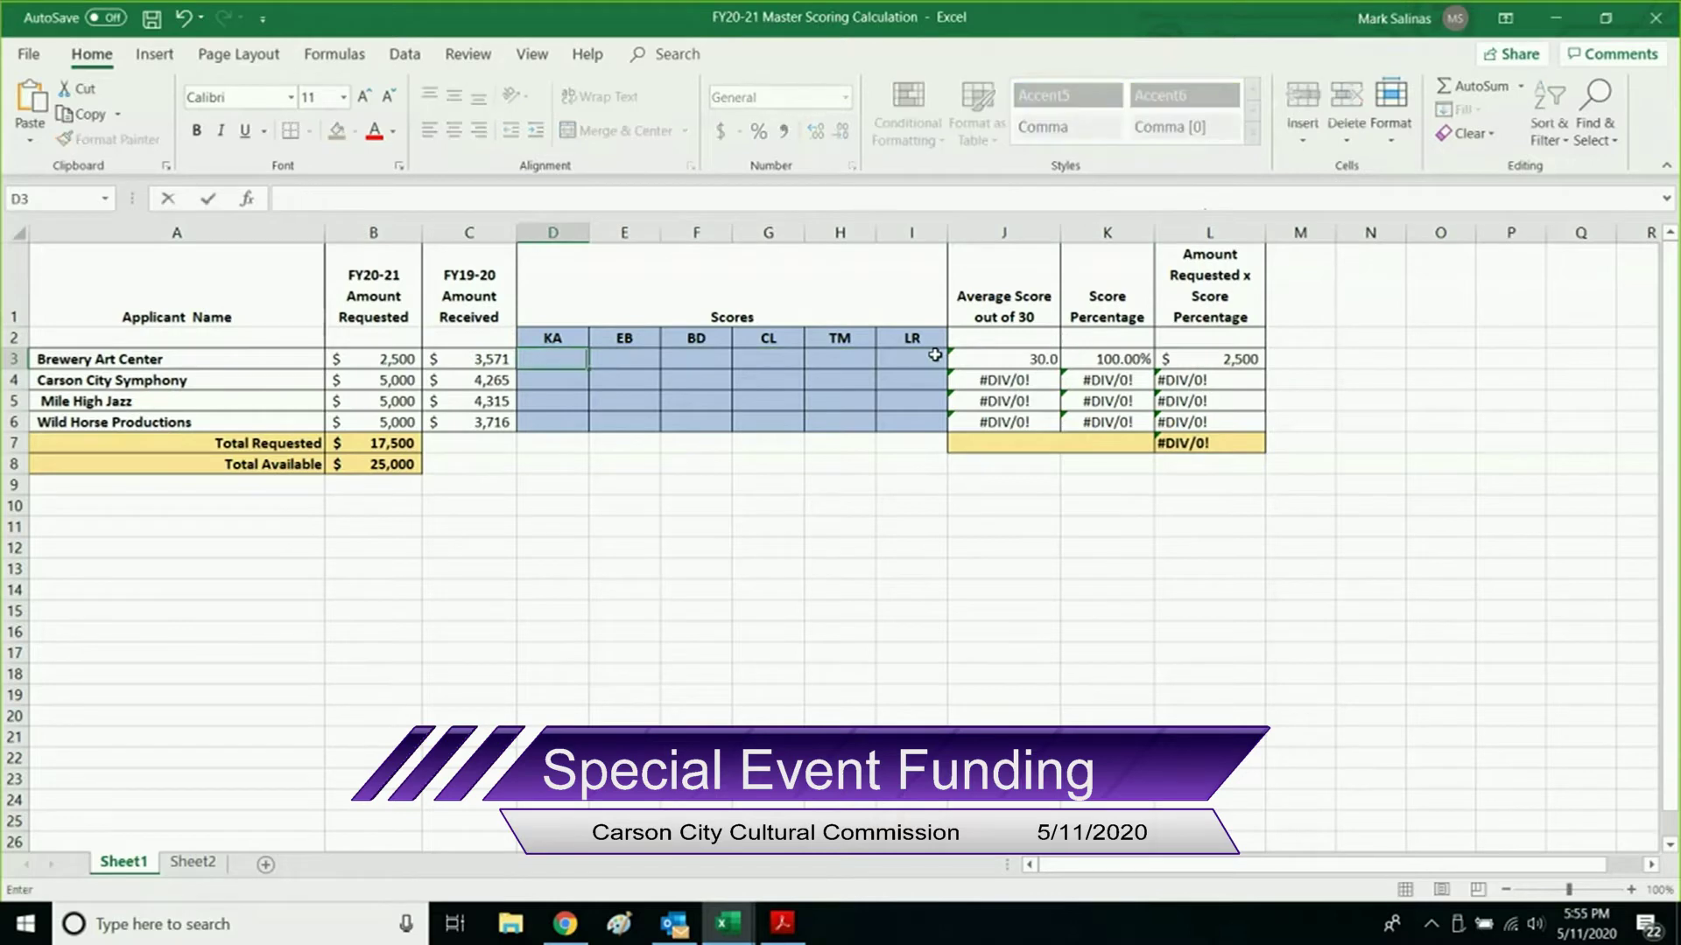
{"action": "left_click", "coordinate": [1020, 529]}
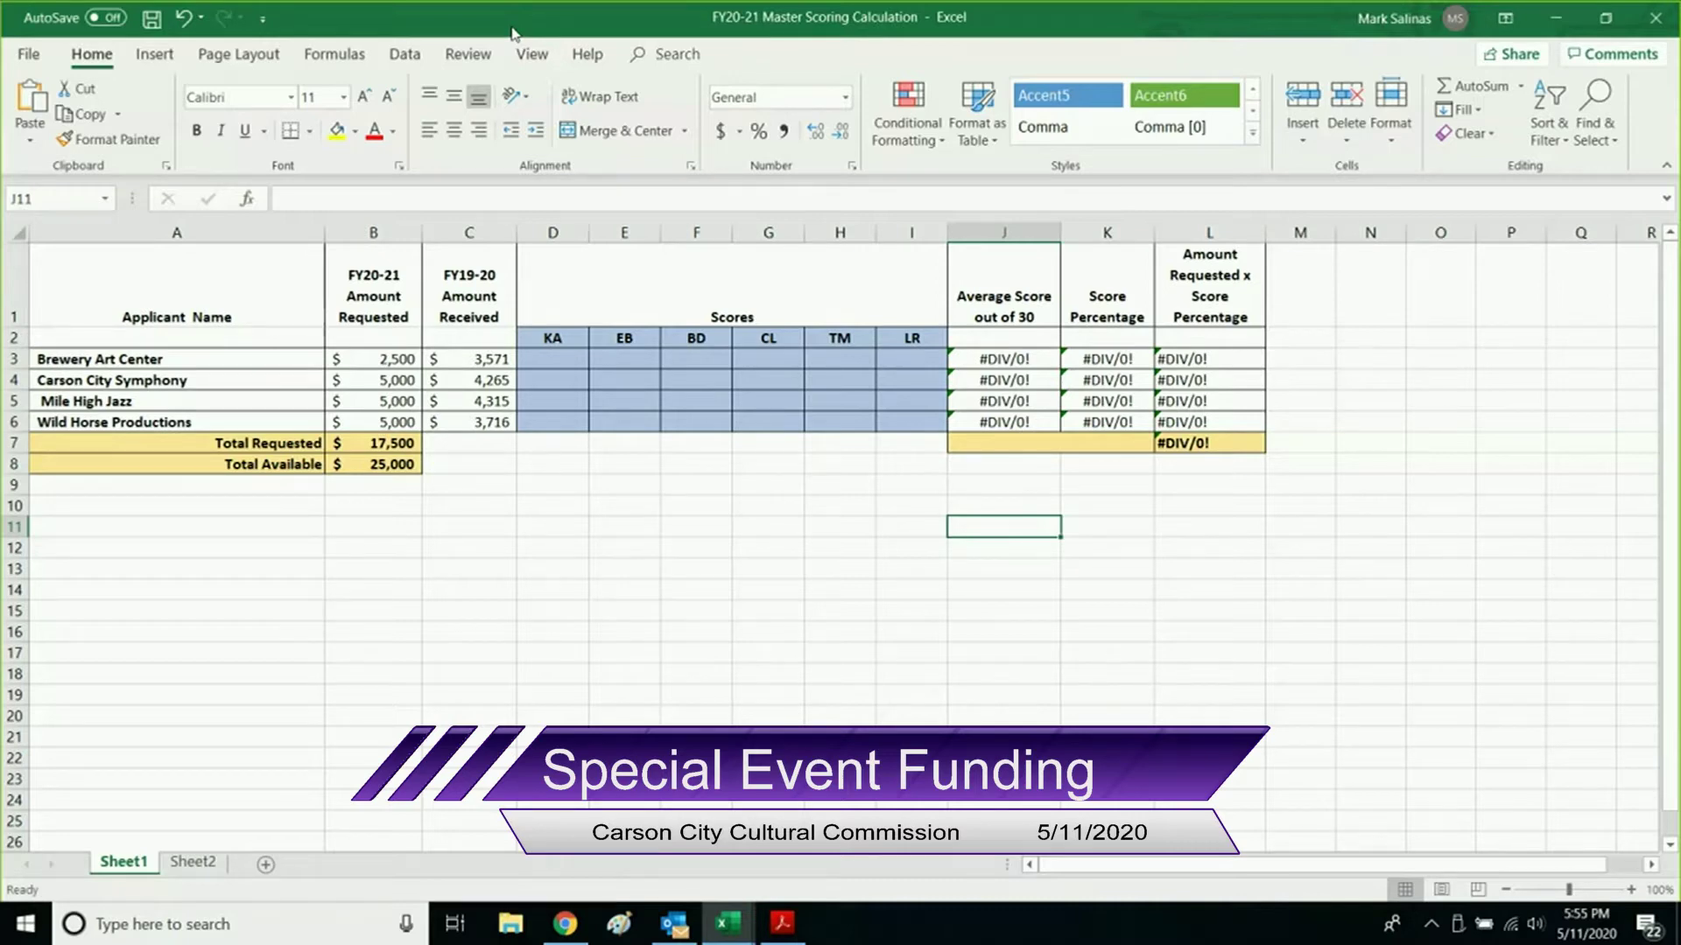
In the FY20-21 Commissioner Scoring Sheet, score BAC 5 for artistic merit, 5 for clarity and 4 for community support.
{"action": "left_click", "coordinate": [728, 924]}
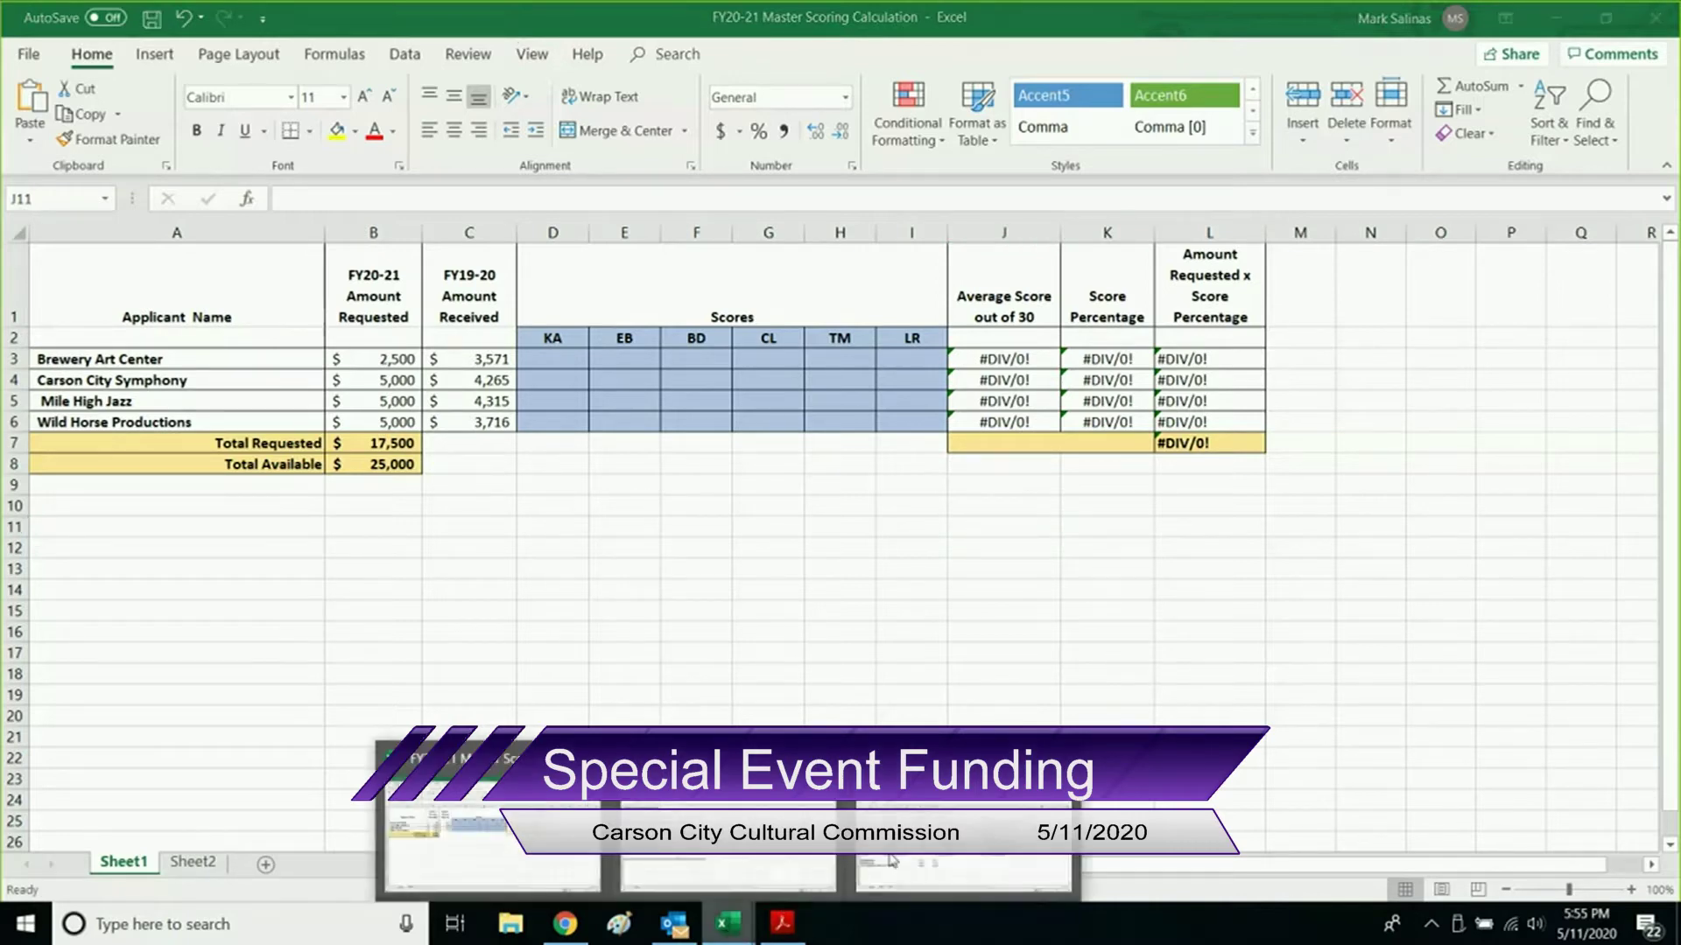
{"action": "left_click", "coordinate": [803, 861]}
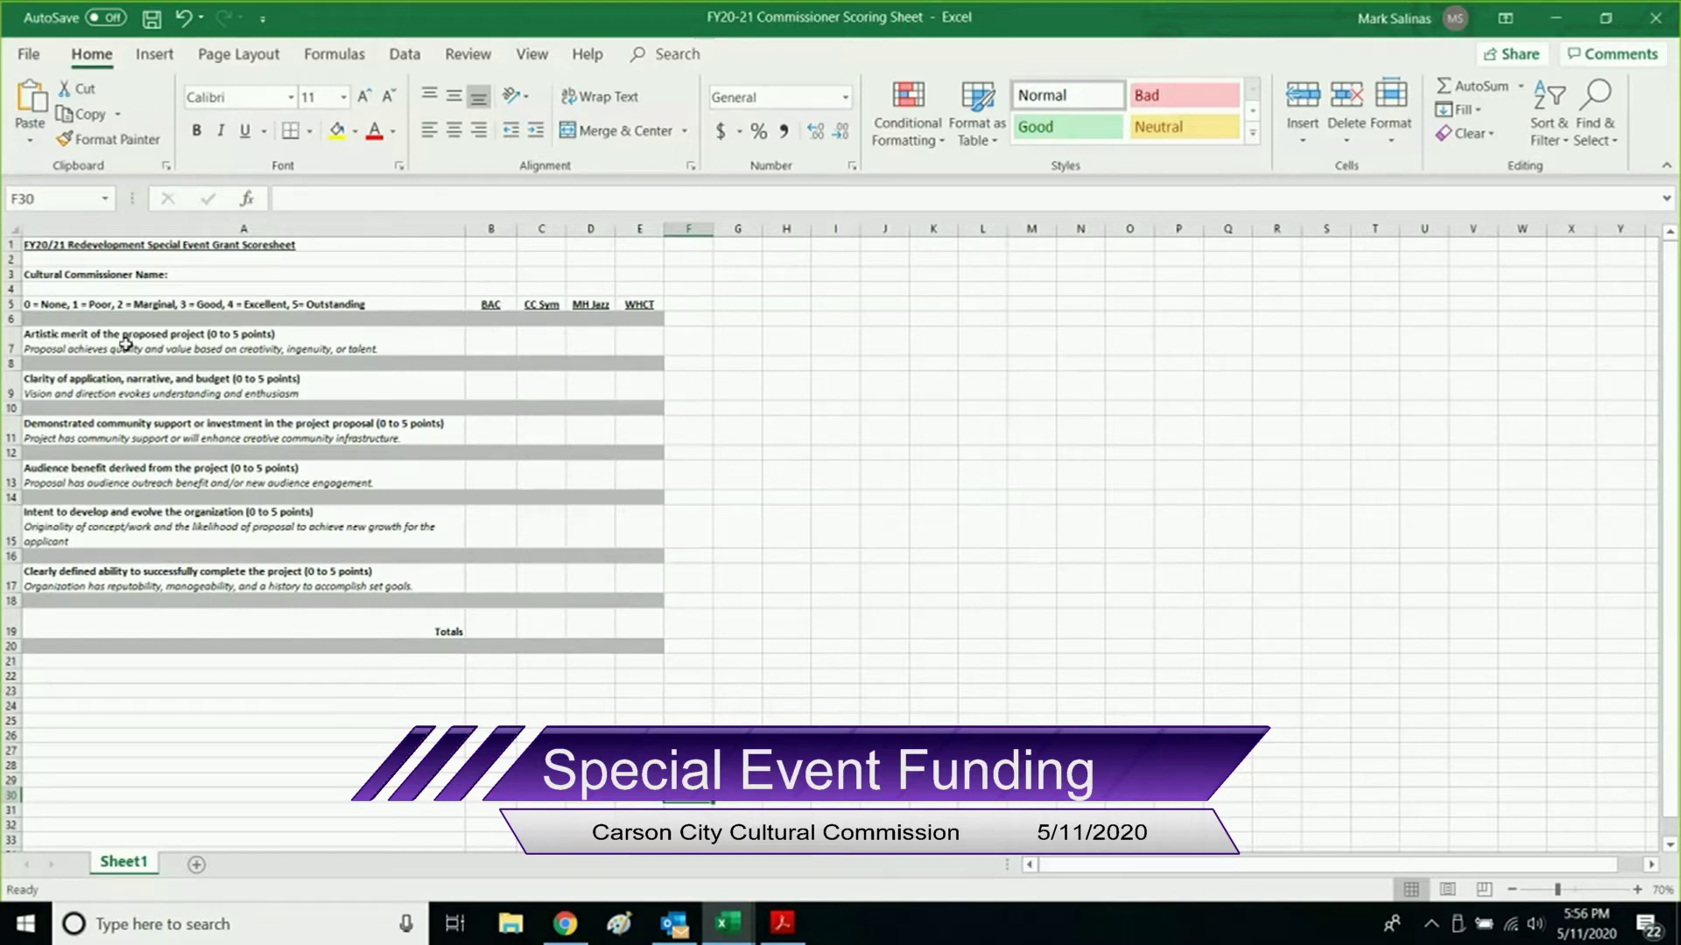
{"action": "left_click", "coordinate": [487, 340]}
{"action": "type", "text": "5"}
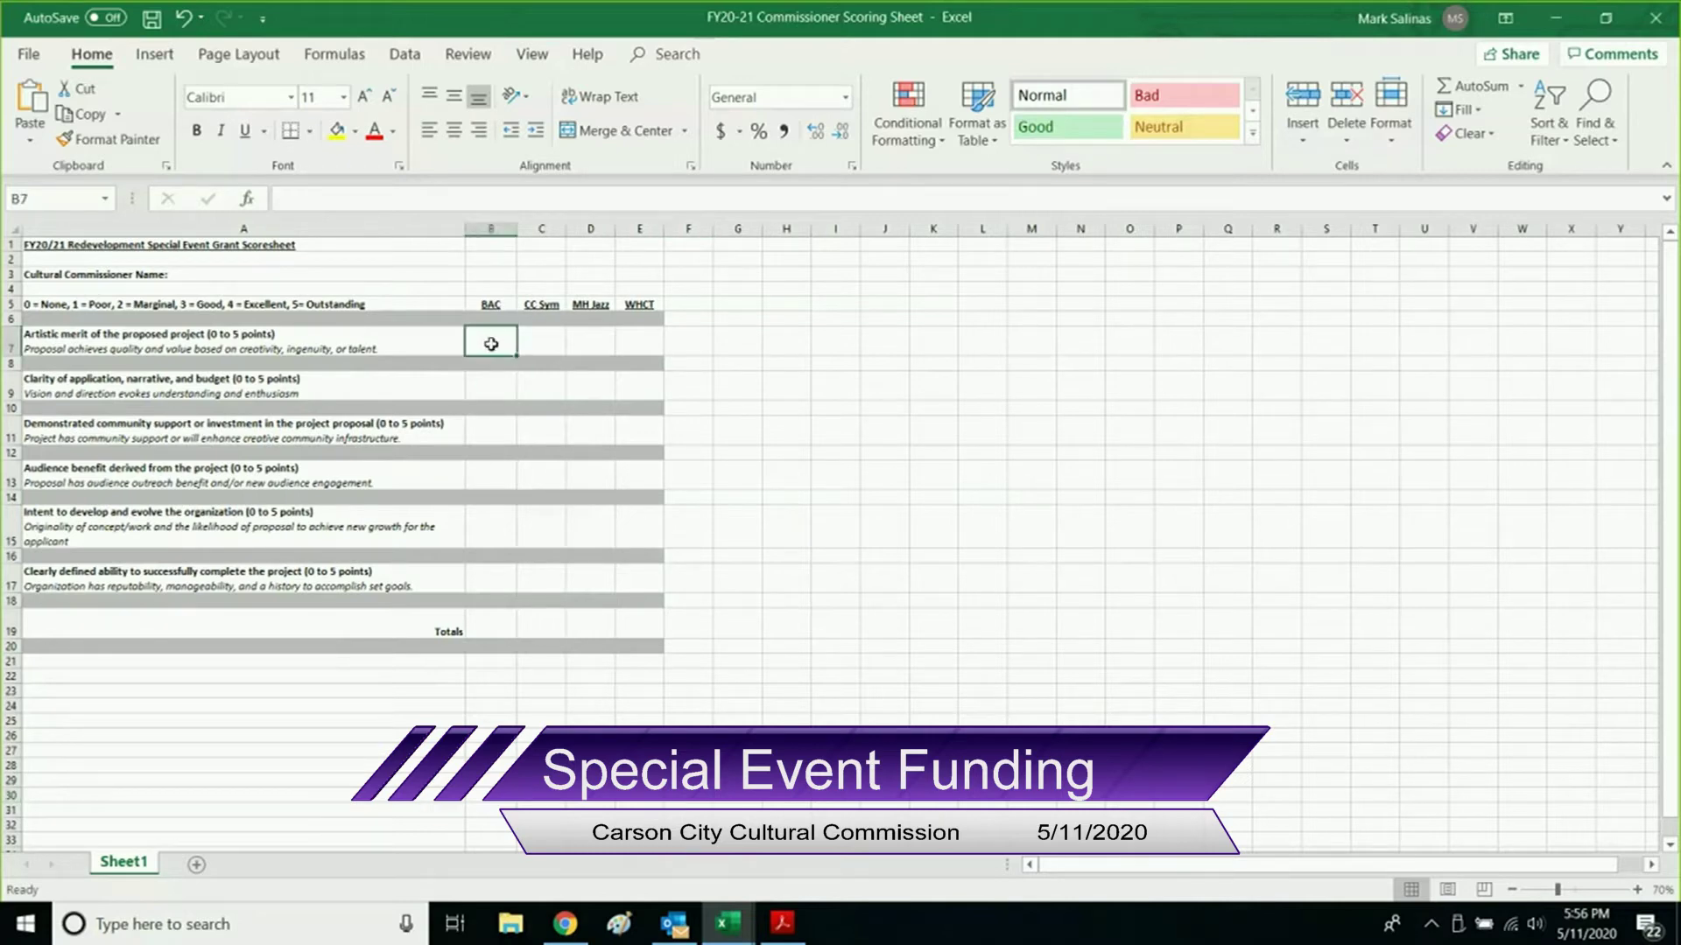
{"action": "key", "text": "Return"}
{"action": "key", "text": "Down"}
{"action": "type", "text": "5"}
{"action": "key", "text": "Return"}
{"action": "key", "text": "Down"}
{"action": "type", "text": "4"}
{"action": "key", "text": "Return"}
Score BAC 4 for audience benefit, 2 for intent to develop the organization and 2 for ability to complete the project.
{"action": "key", "text": "Down"}
{"action": "type", "text": "4"}
{"action": "key", "text": "Return"}
{"action": "key", "text": "Down"}
{"action": "type", "text": "2"}
{"action": "key", "text": "Return"}
{"action": "key", "text": "Down"}
{"action": "type", "text": "2"}
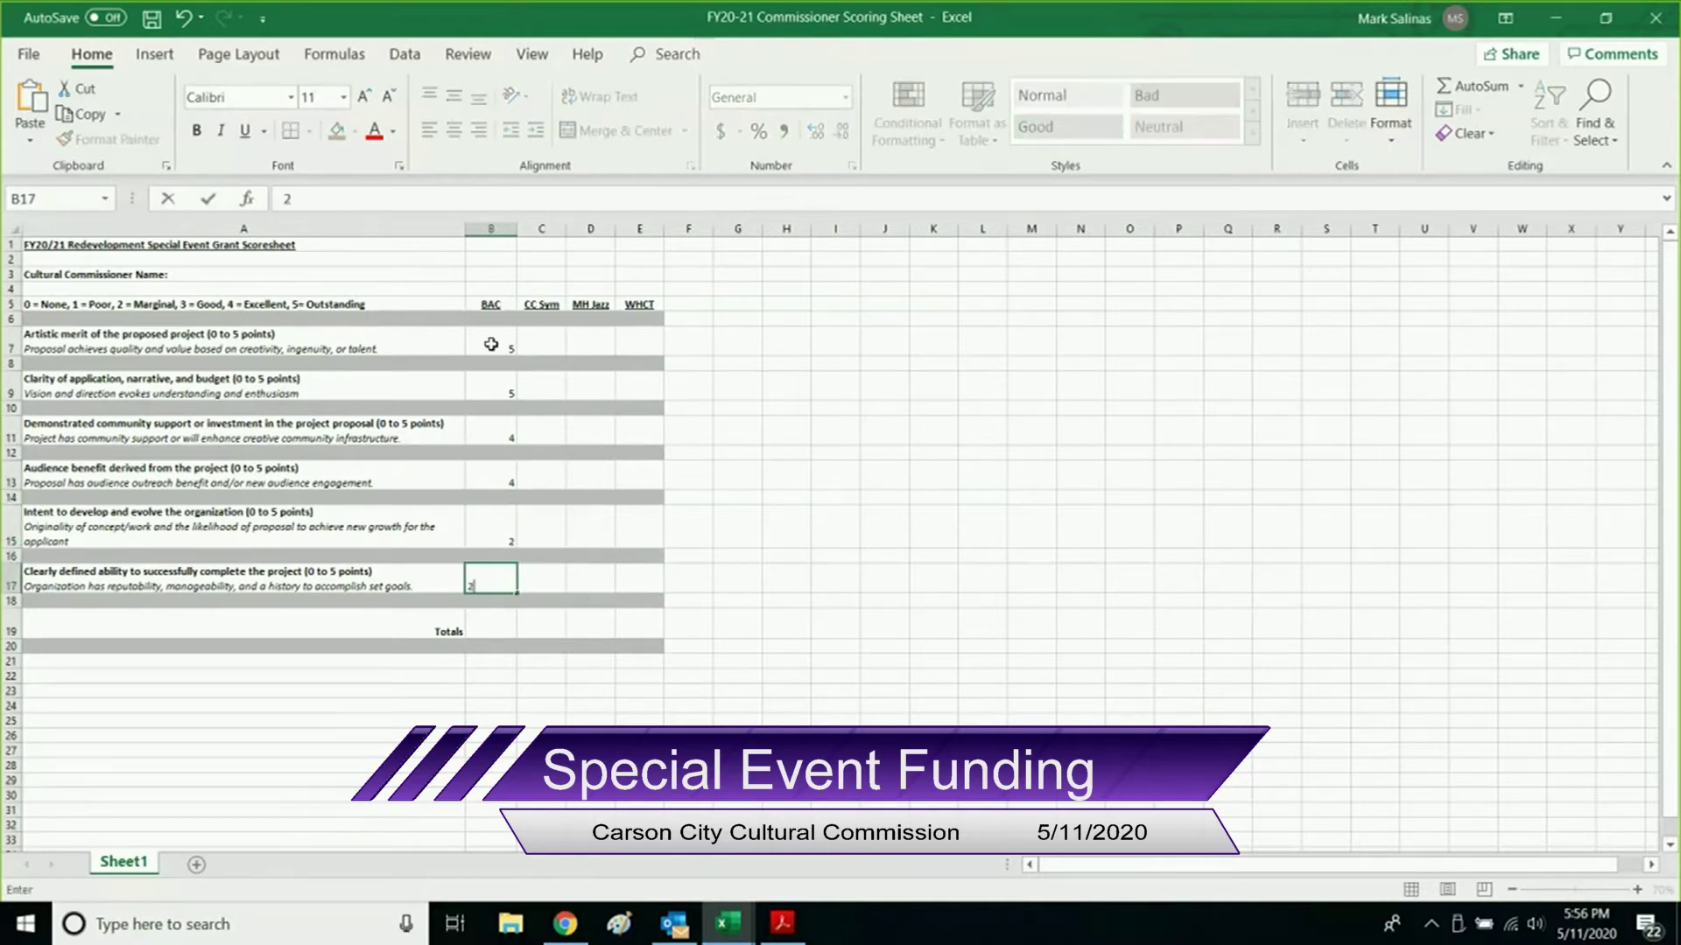
{"action": "left_click", "coordinate": [494, 626]}
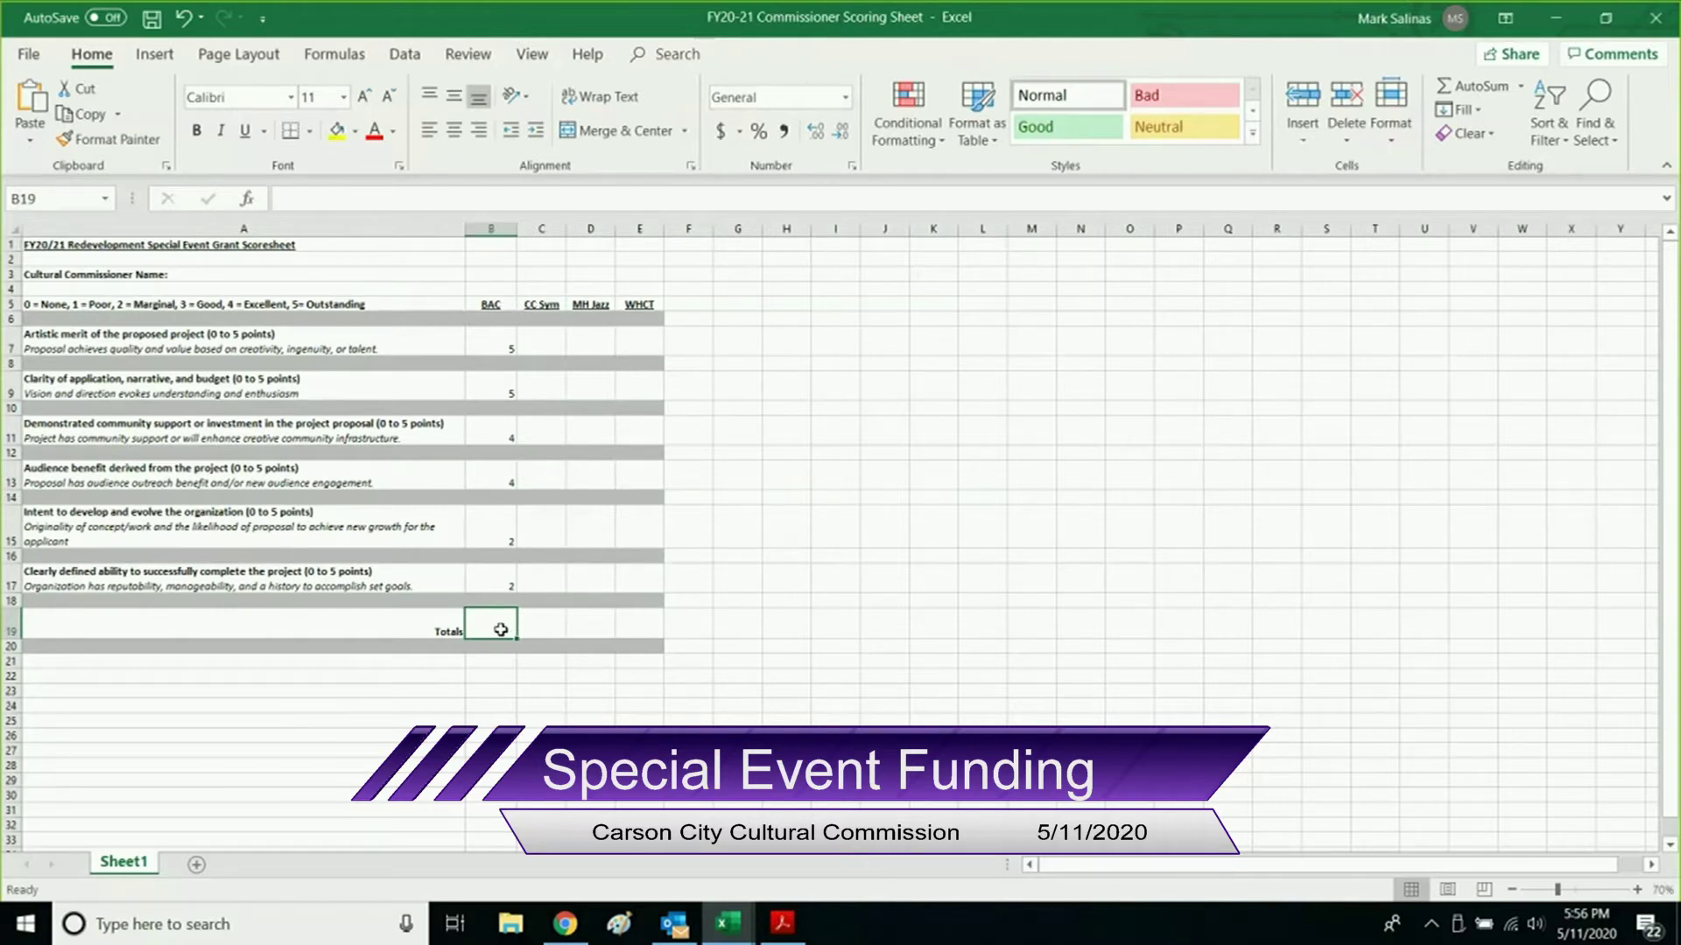
{"action": "left_click", "coordinate": [530, 626]}
{"action": "left_click", "coordinate": [591, 624]}
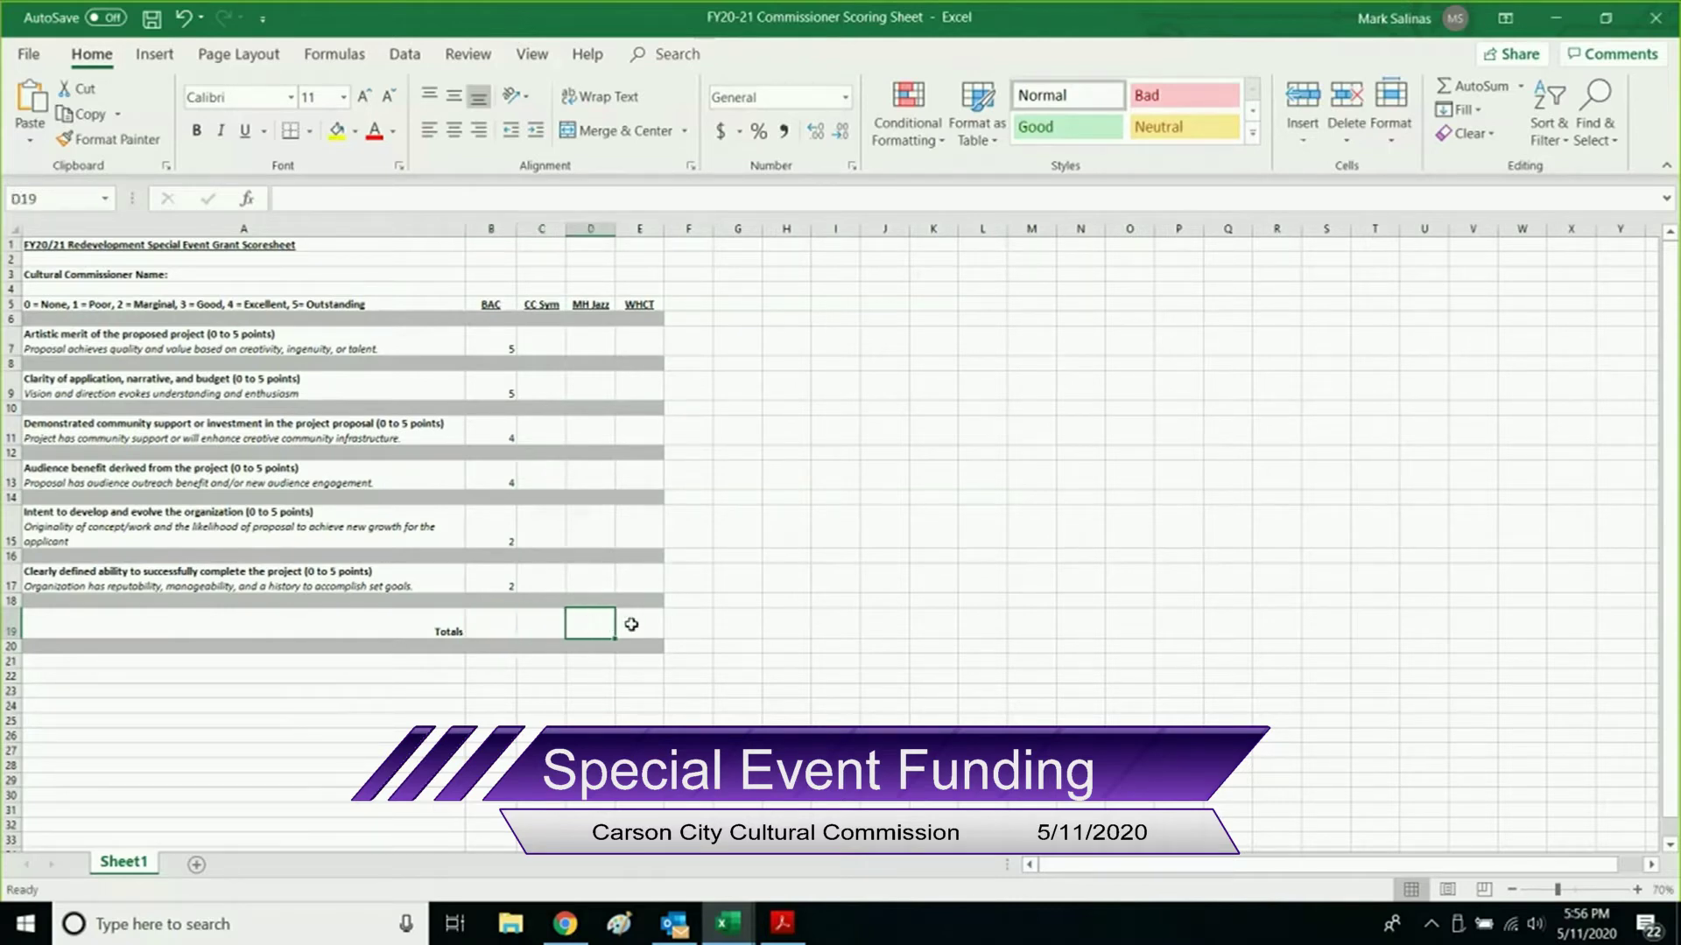
{"action": "left_click", "coordinate": [636, 628]}
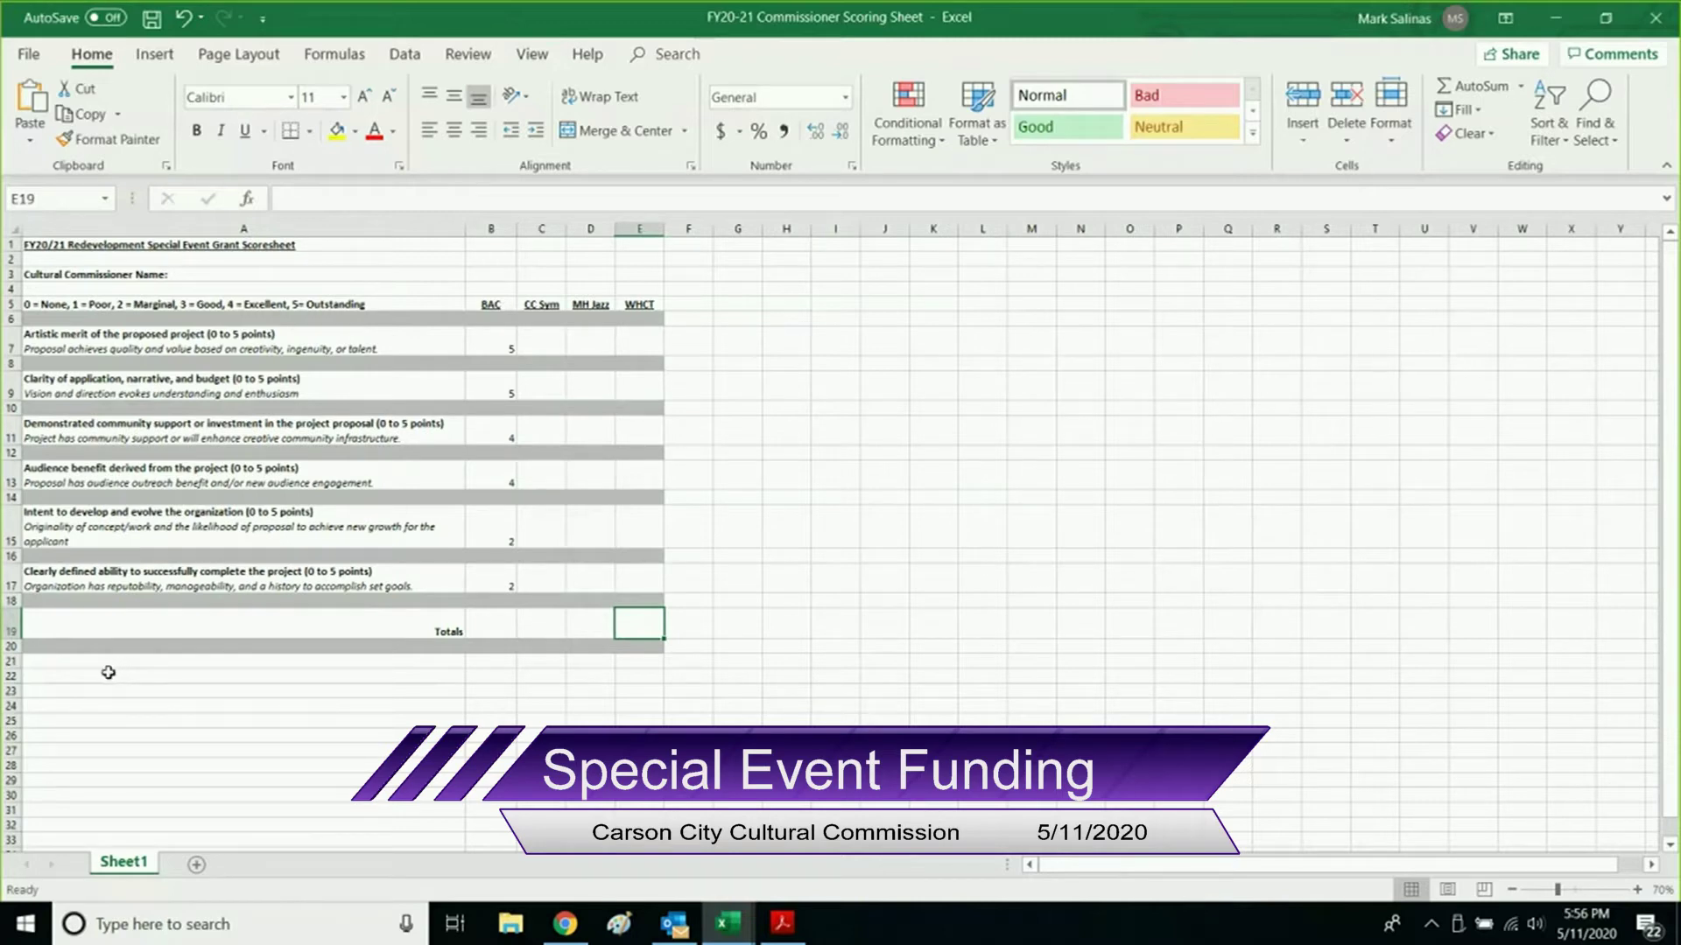
{"action": "key", "text": "XF86AudioLowerVolume"}
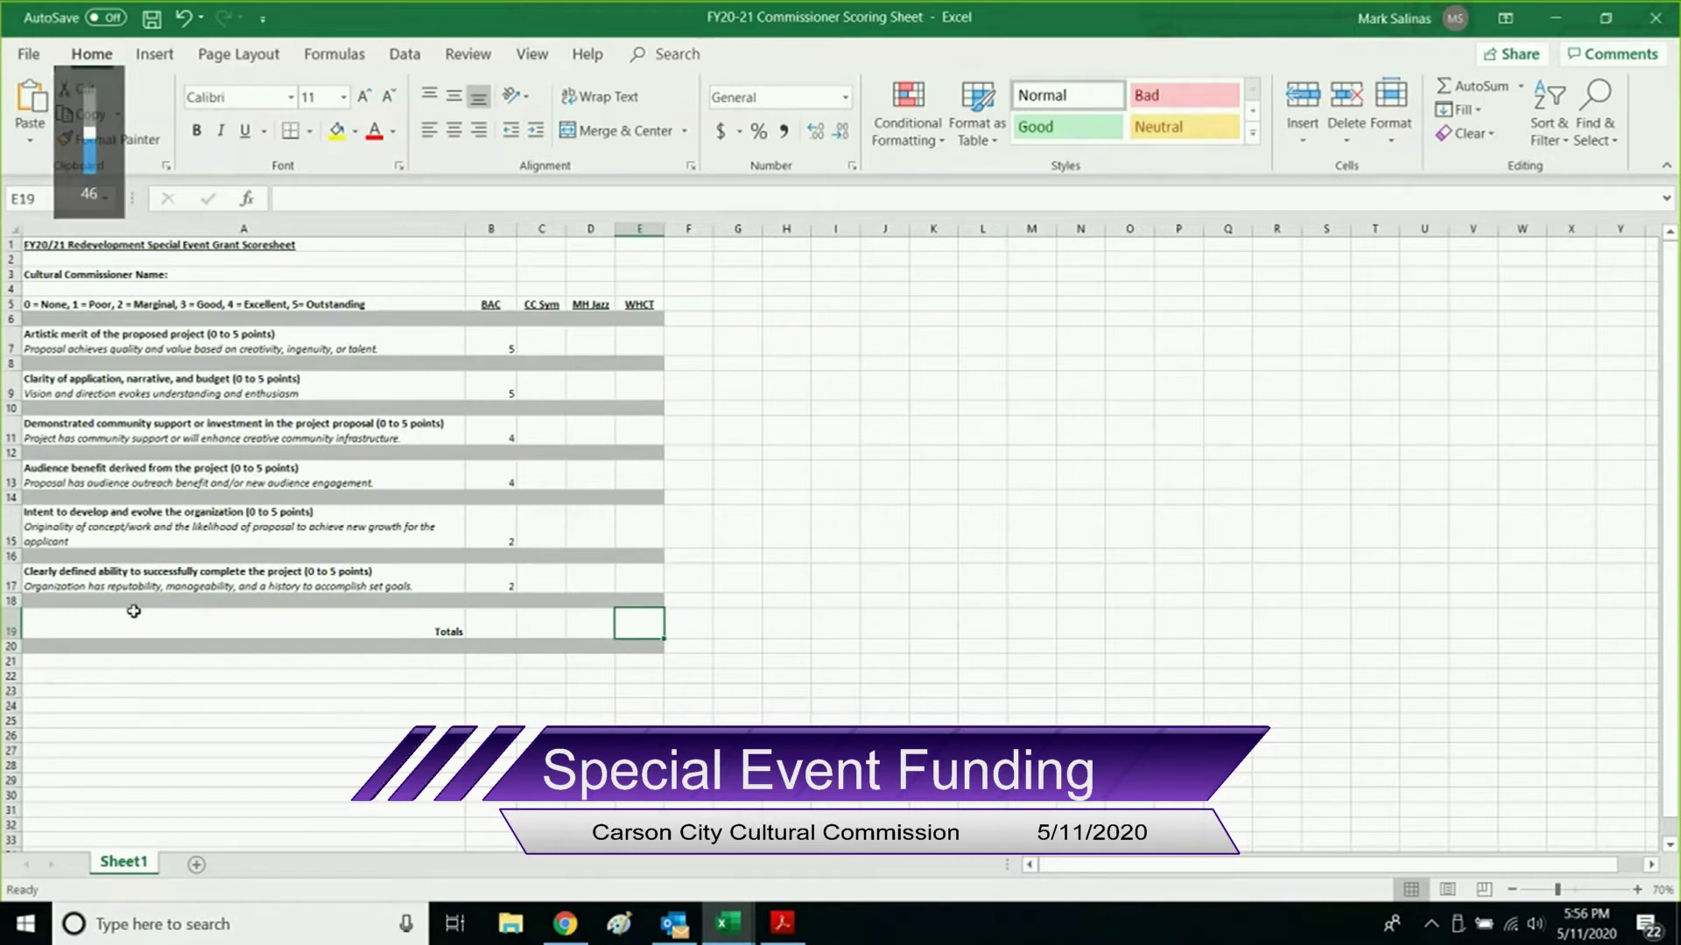
{"action": "key", "text": "XF86AudioRaiseVolume"}
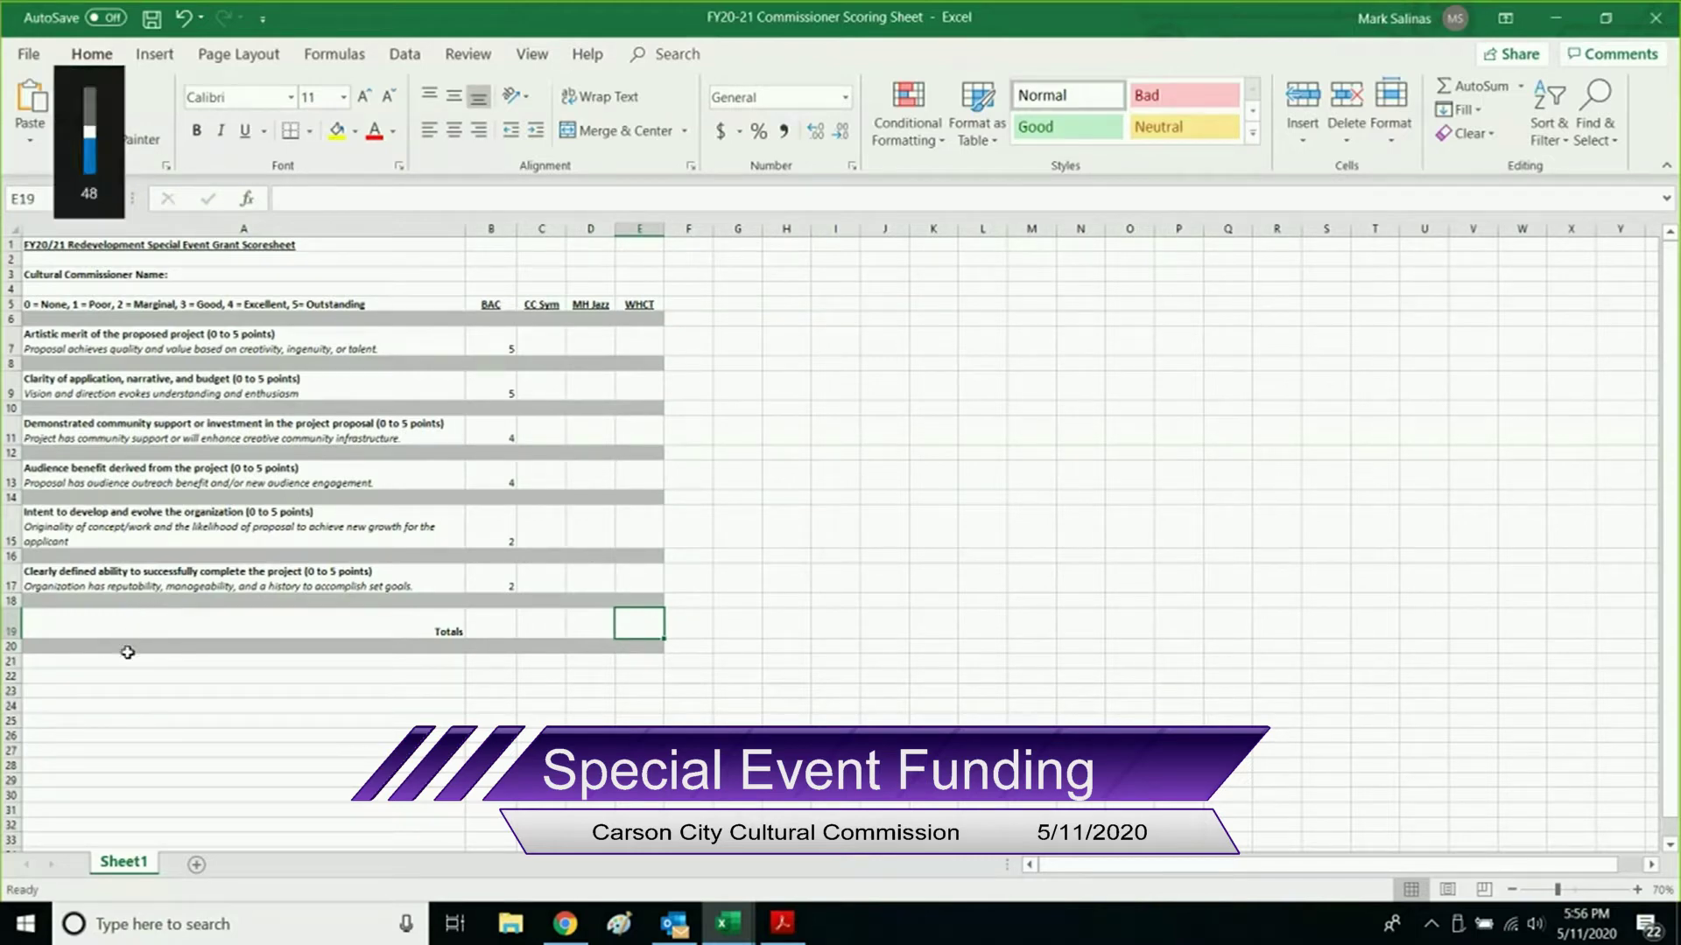
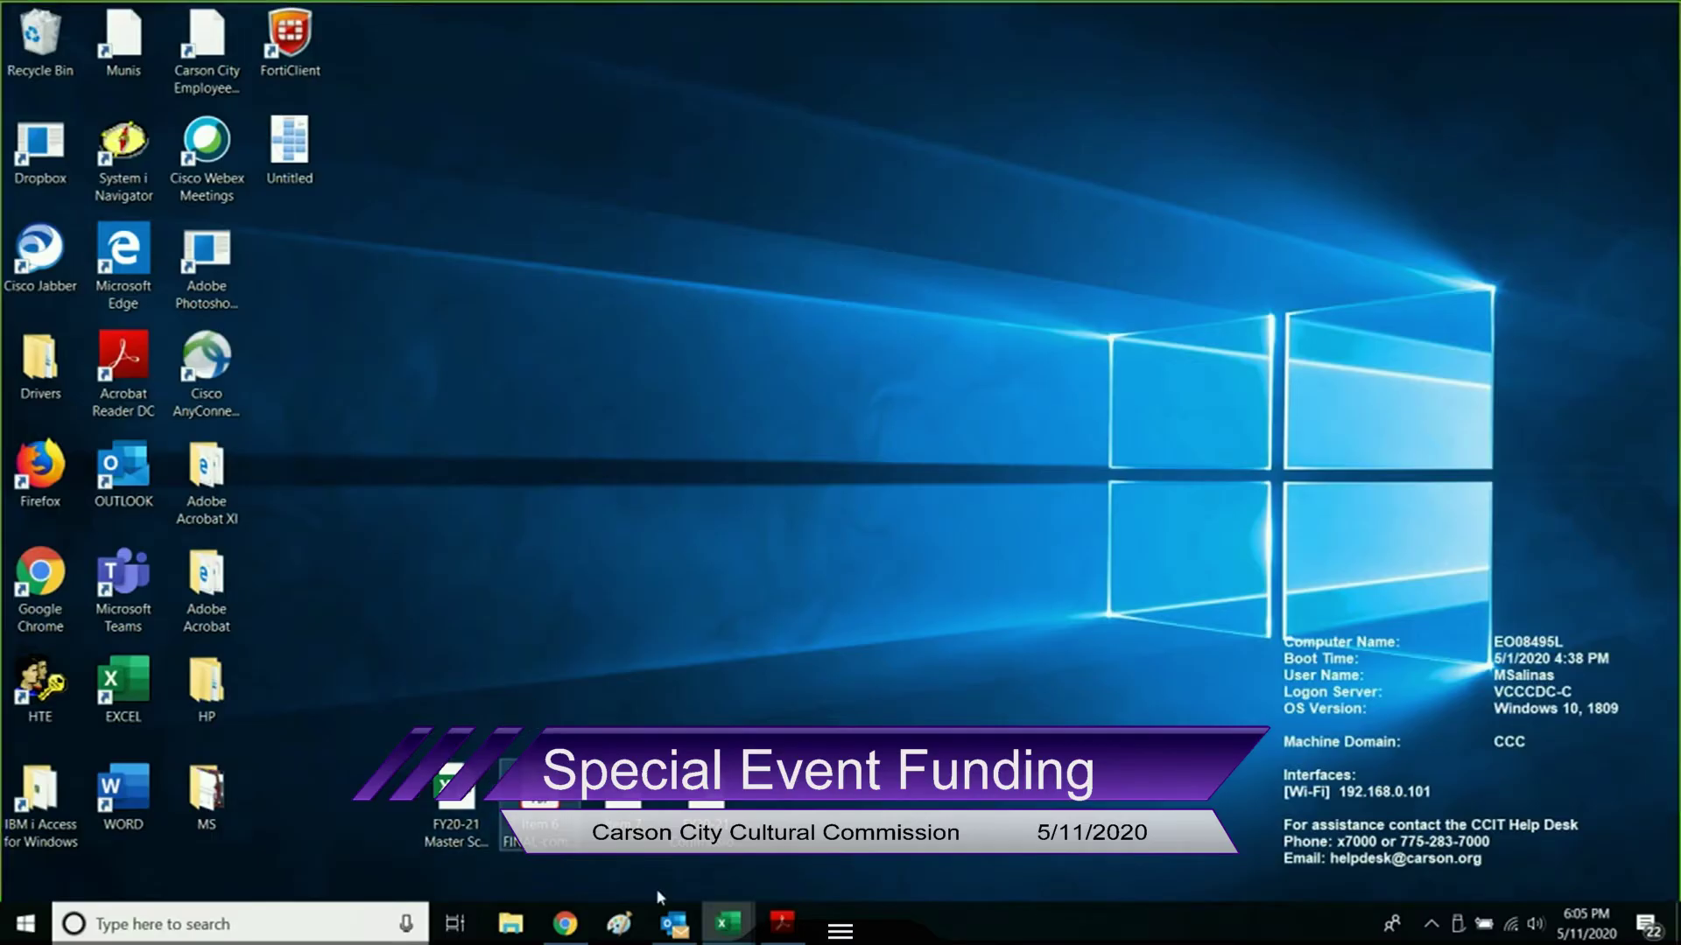
In the FY20-21 Master Scoring Calculation workbook, enter Brewery Art Center scores of 29 for KA, 30 for EB and 28 for BD.
{"action": "left_click", "coordinate": [723, 935]}
{"action": "left_click", "coordinate": [469, 653]}
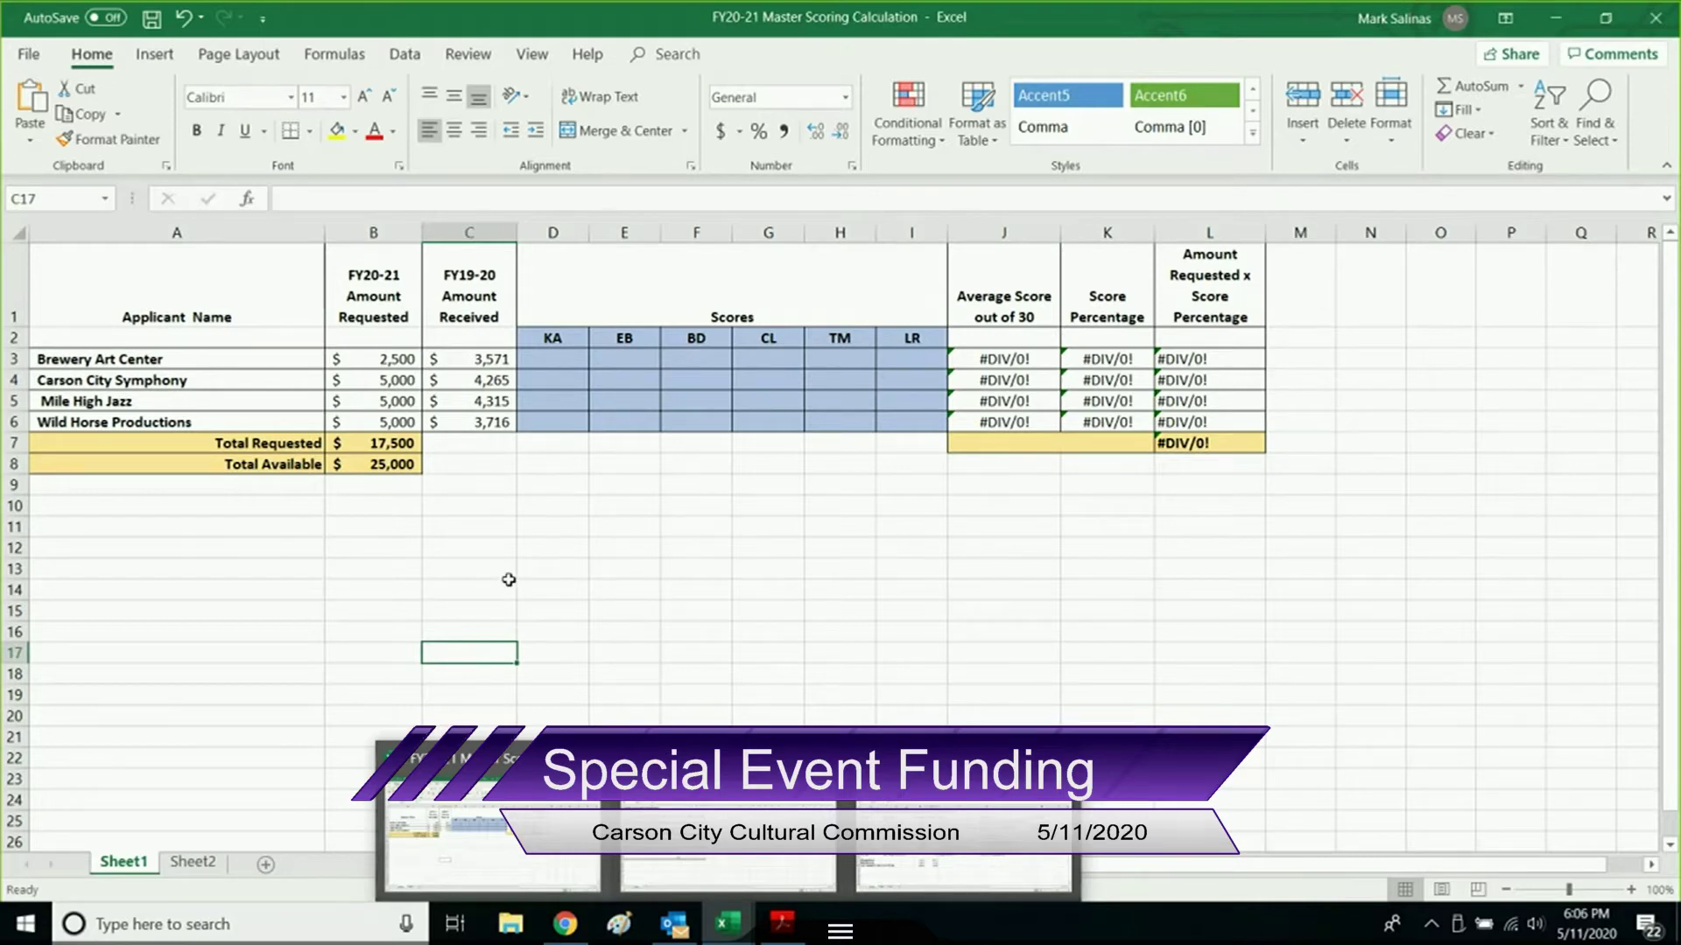
{"action": "left_click", "coordinate": [567, 359]}
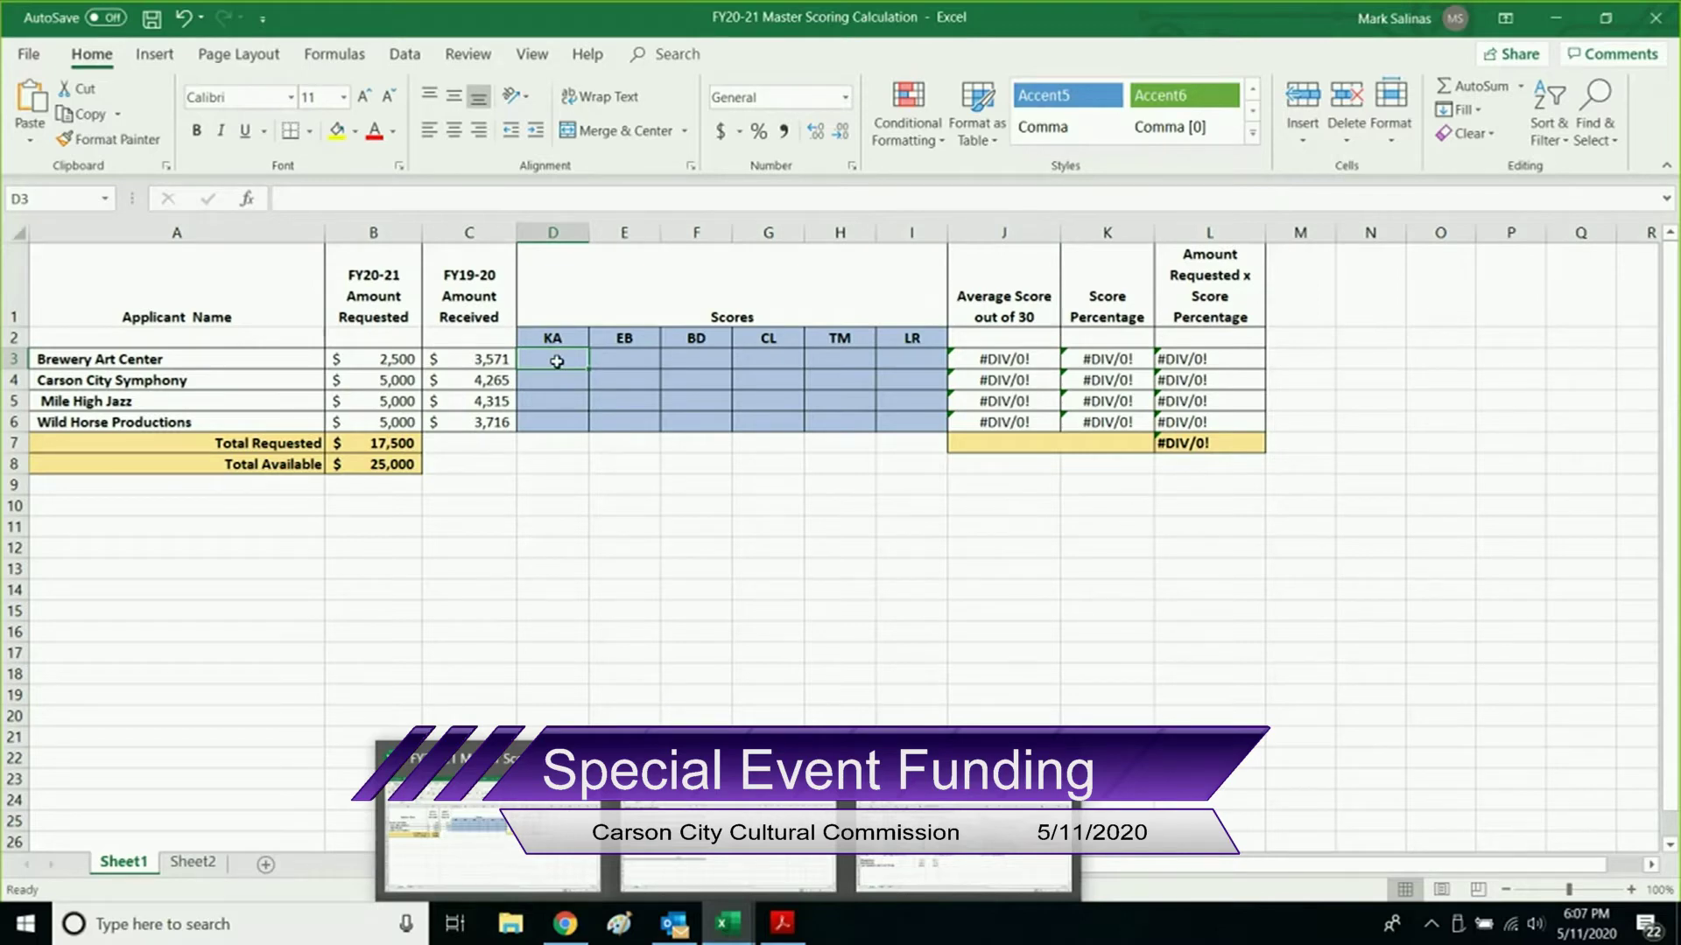
{"action": "type", "text": "29"}
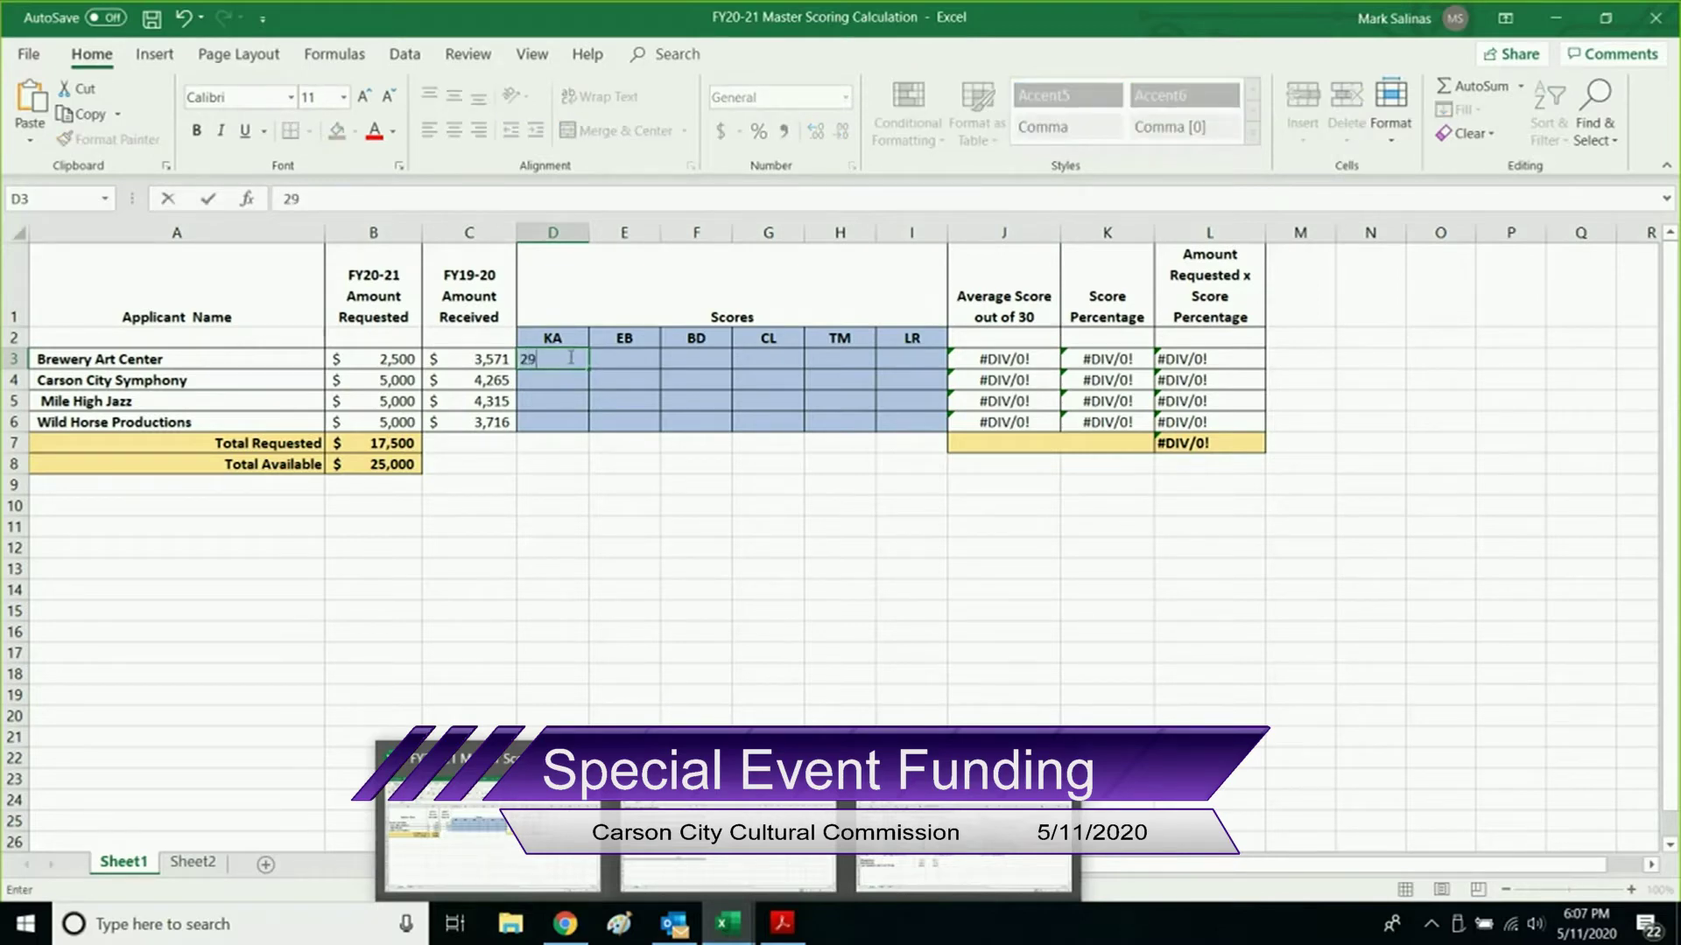
{"action": "left_click", "coordinate": [622, 358]}
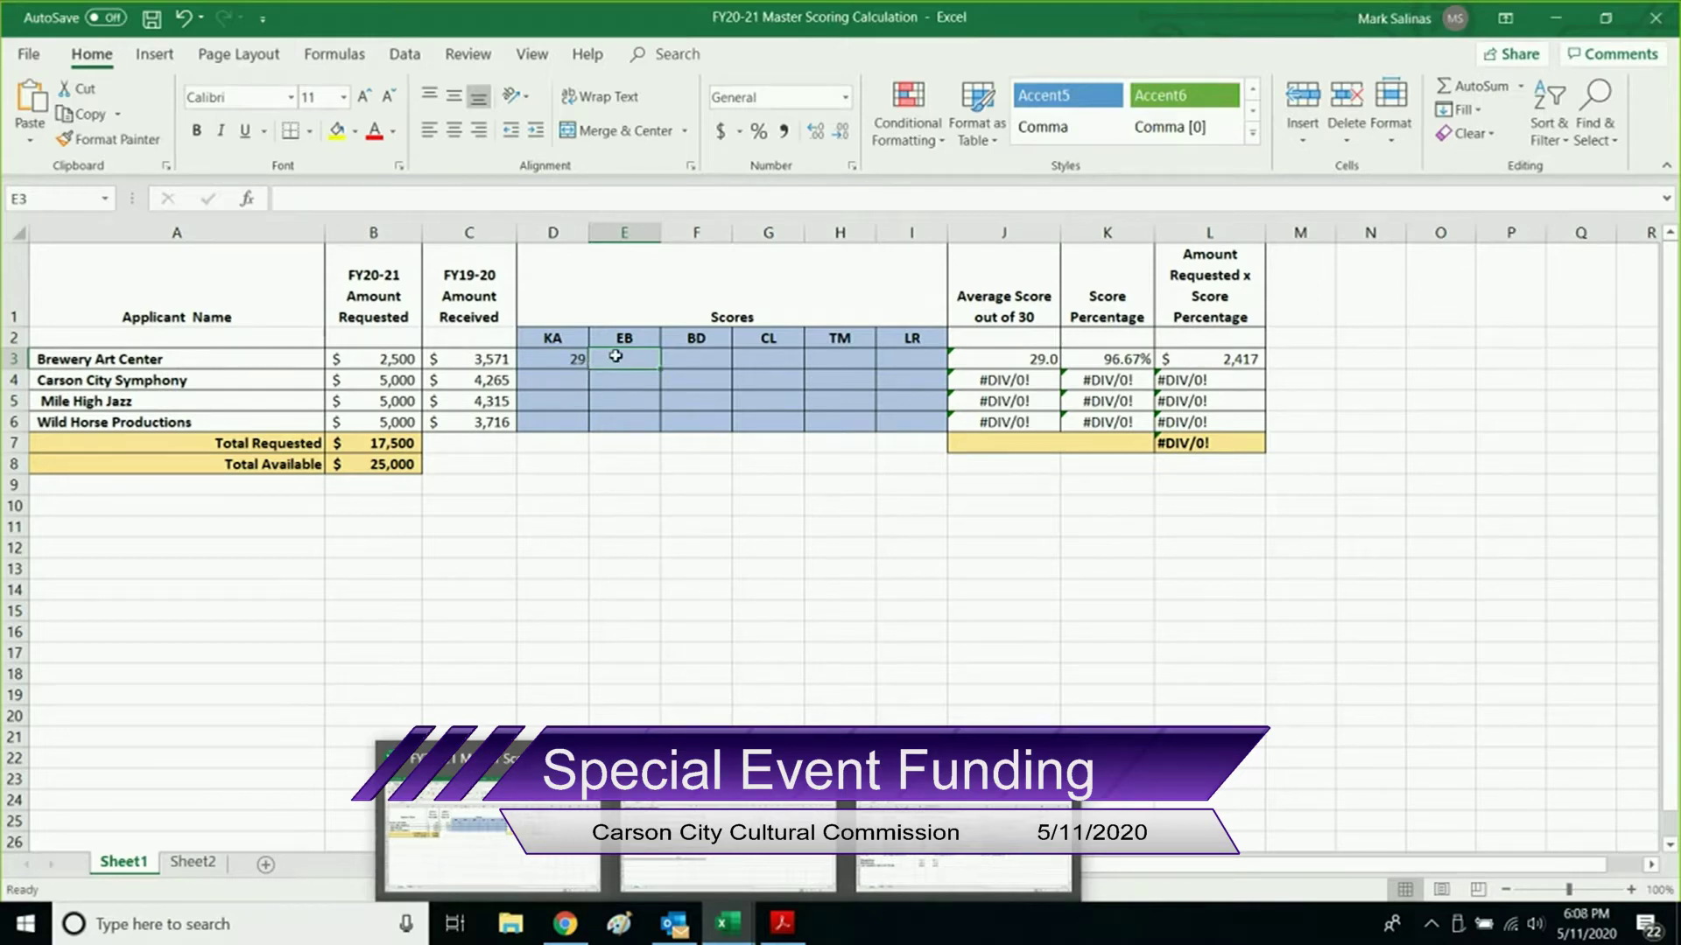
{"action": "type", "text": "30"}
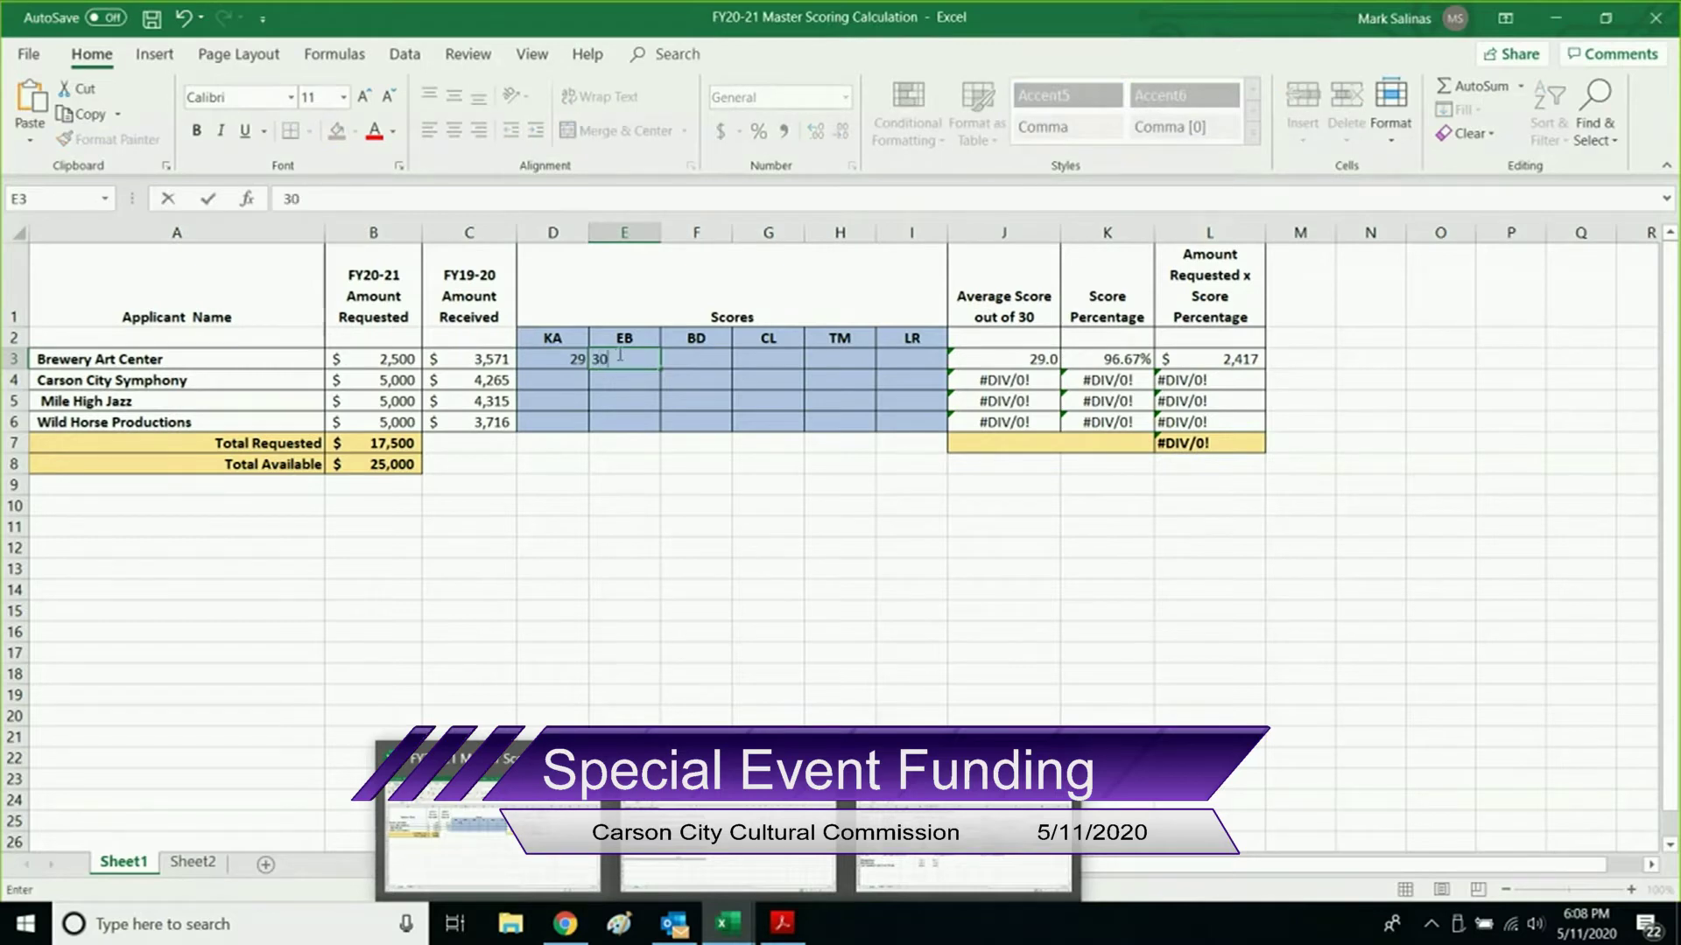
{"action": "left_click", "coordinate": [700, 355]}
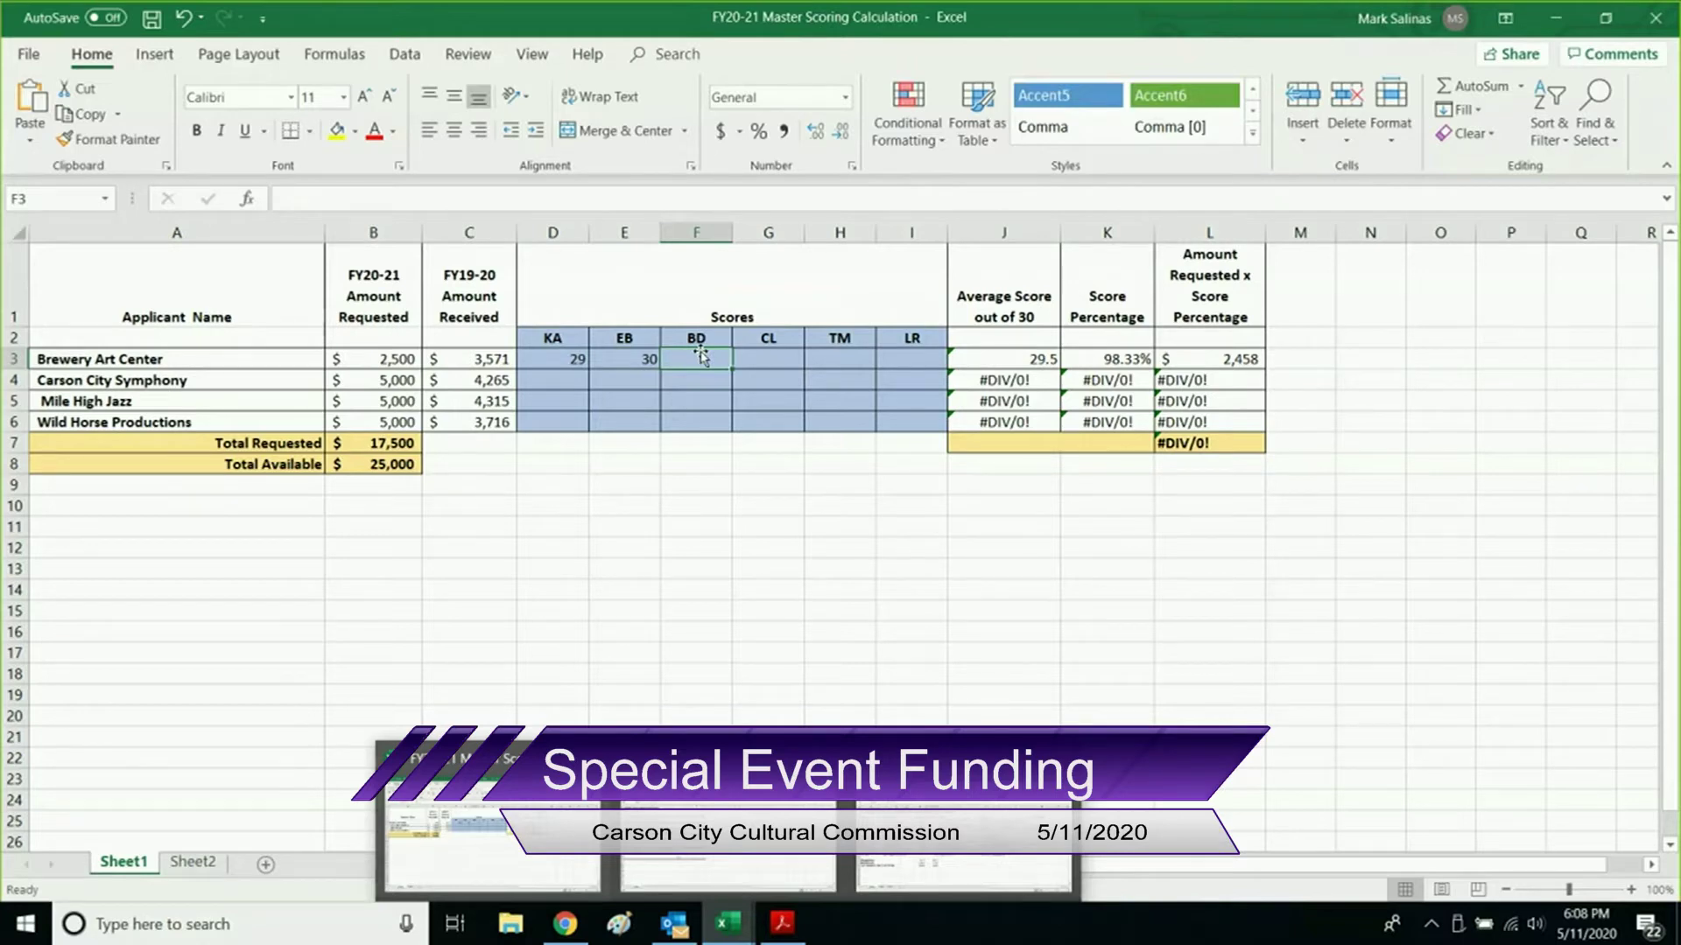
{"action": "type", "text": "28"}
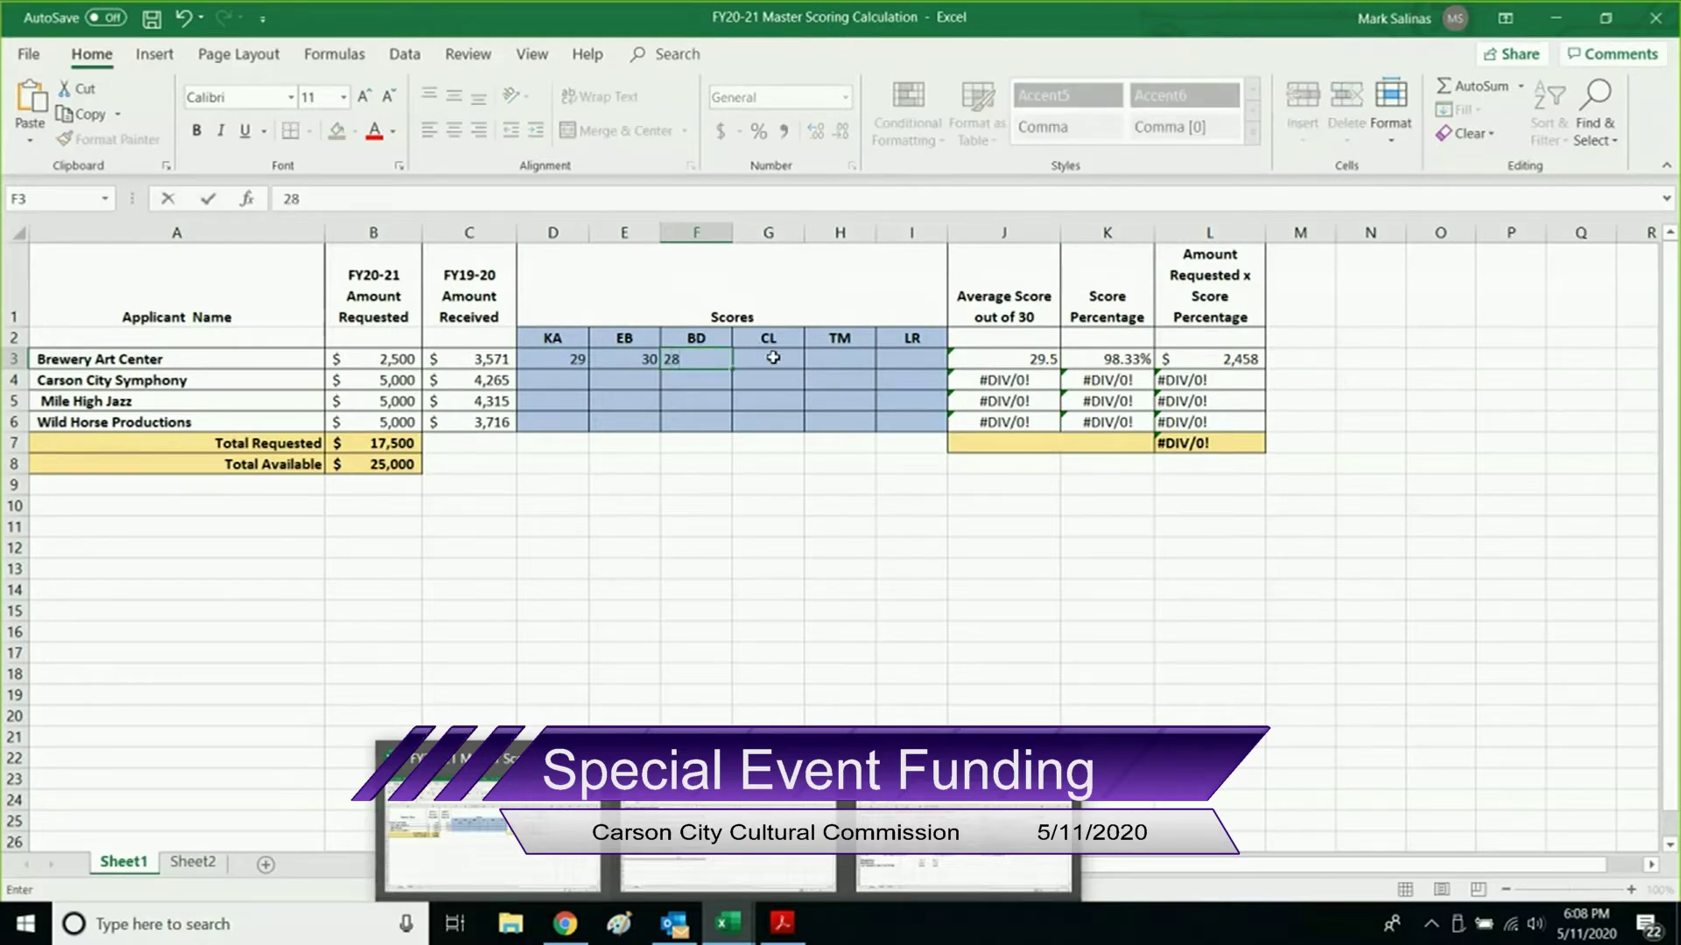
Enter Brewery Art Center scores of 30 for CL, 30 for LR and 30 for TM.
{"action": "left_click", "coordinate": [773, 357]}
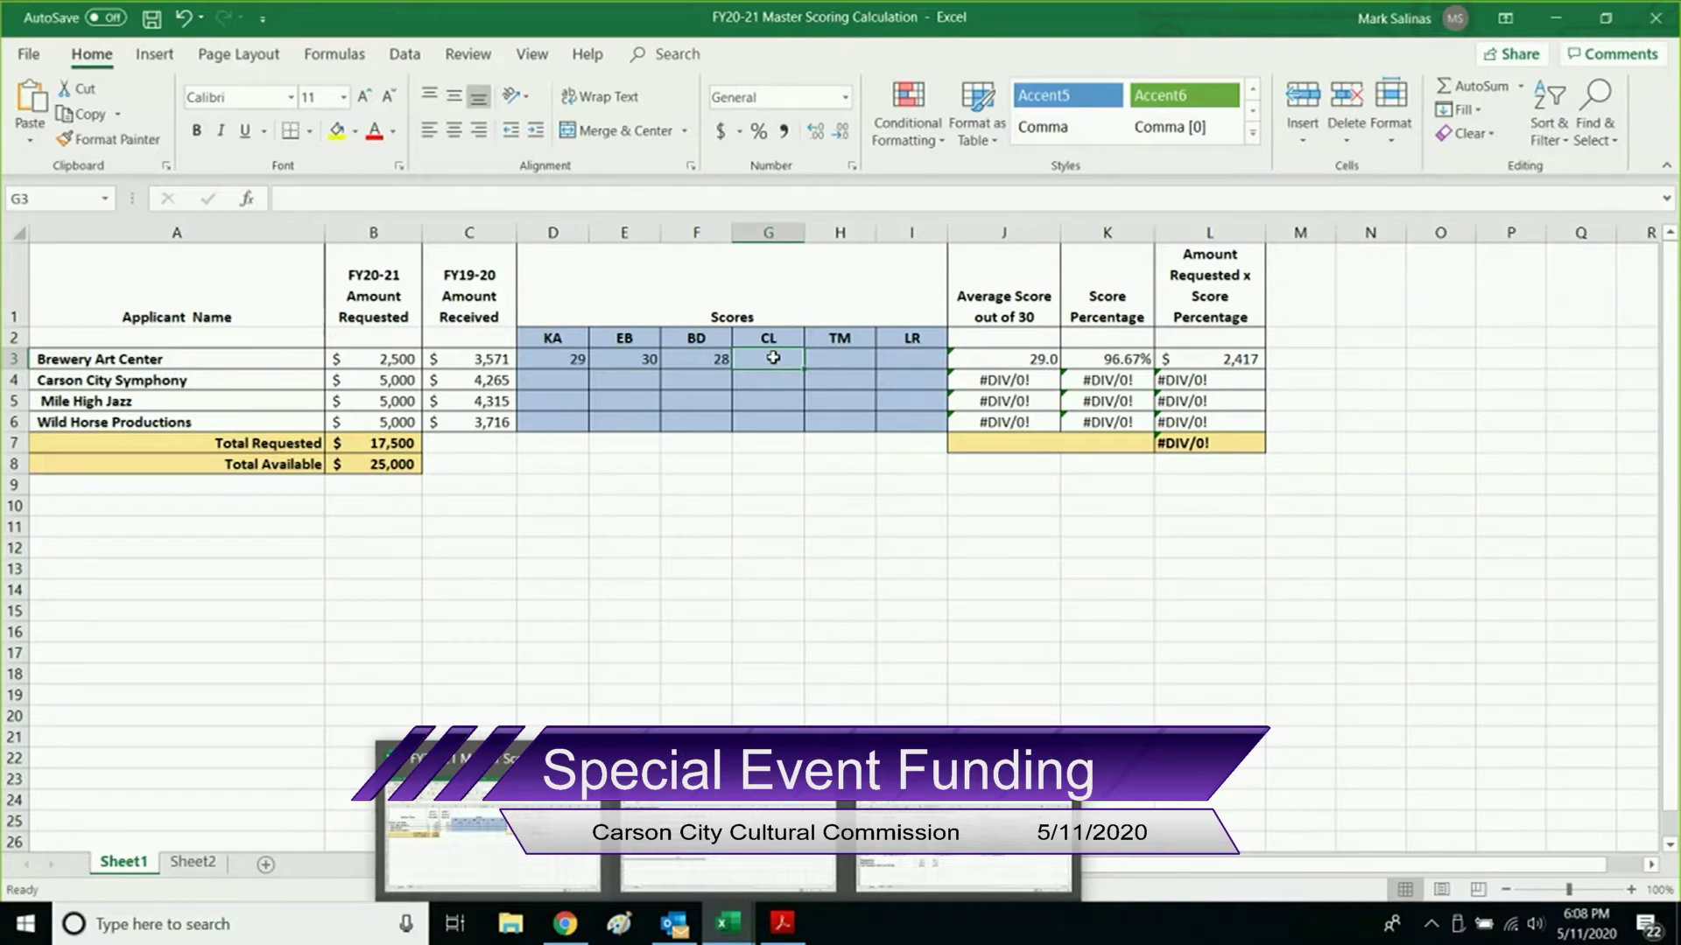
{"action": "type", "text": "30"}
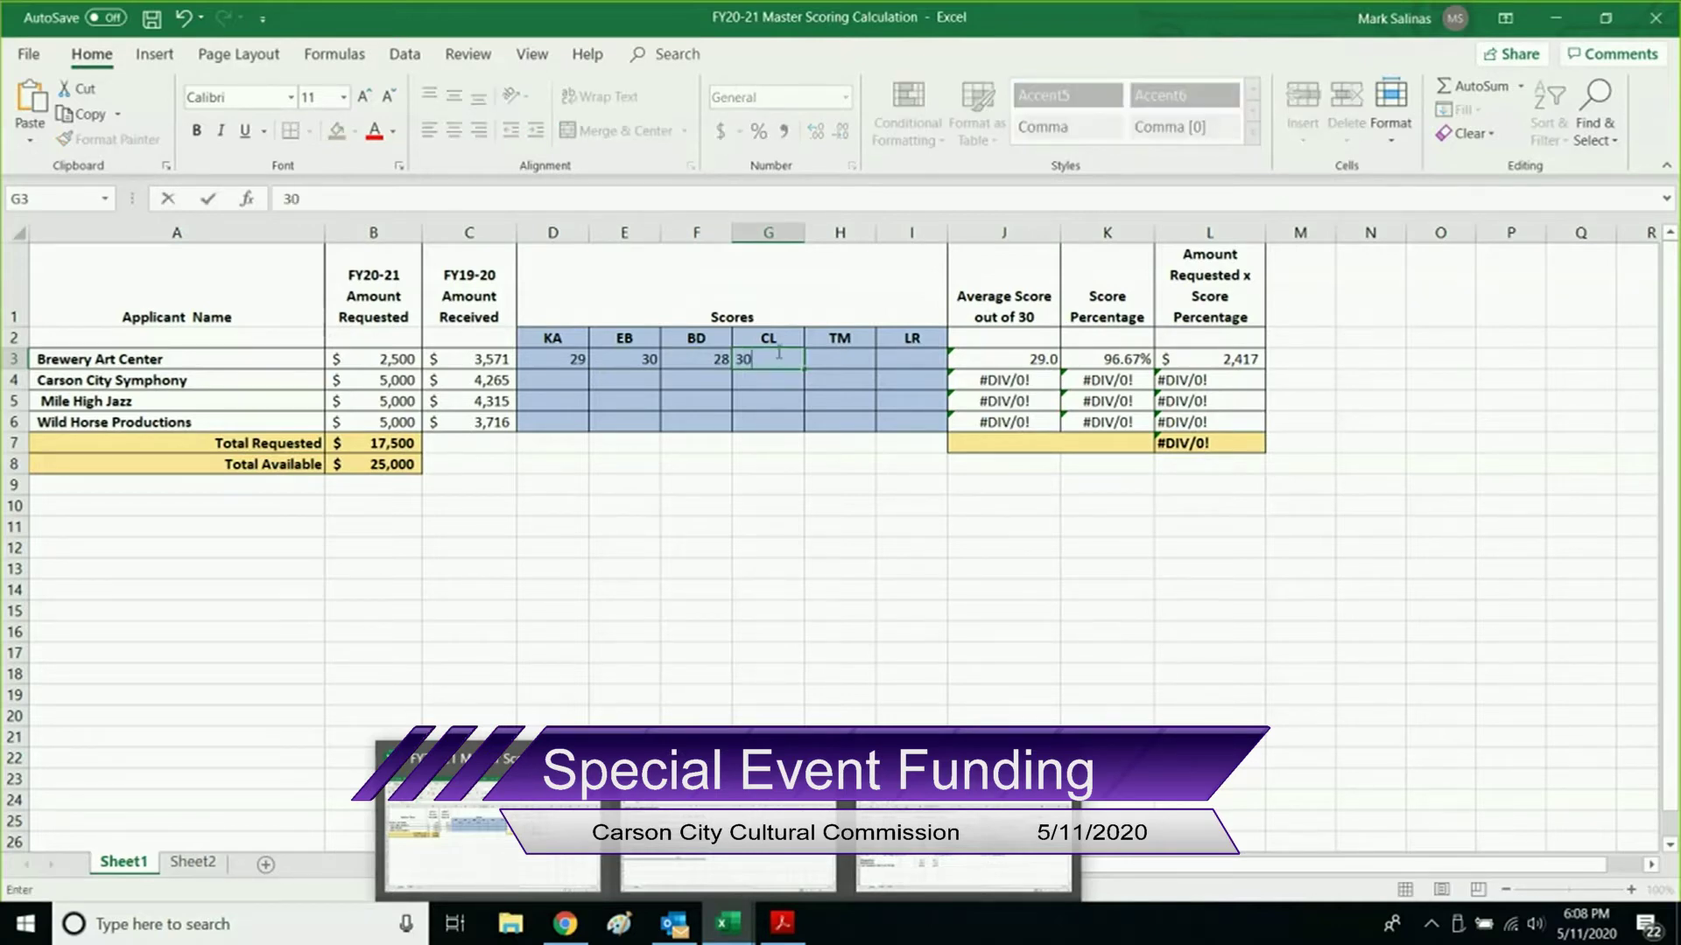
{"action": "left_click", "coordinate": [838, 359]}
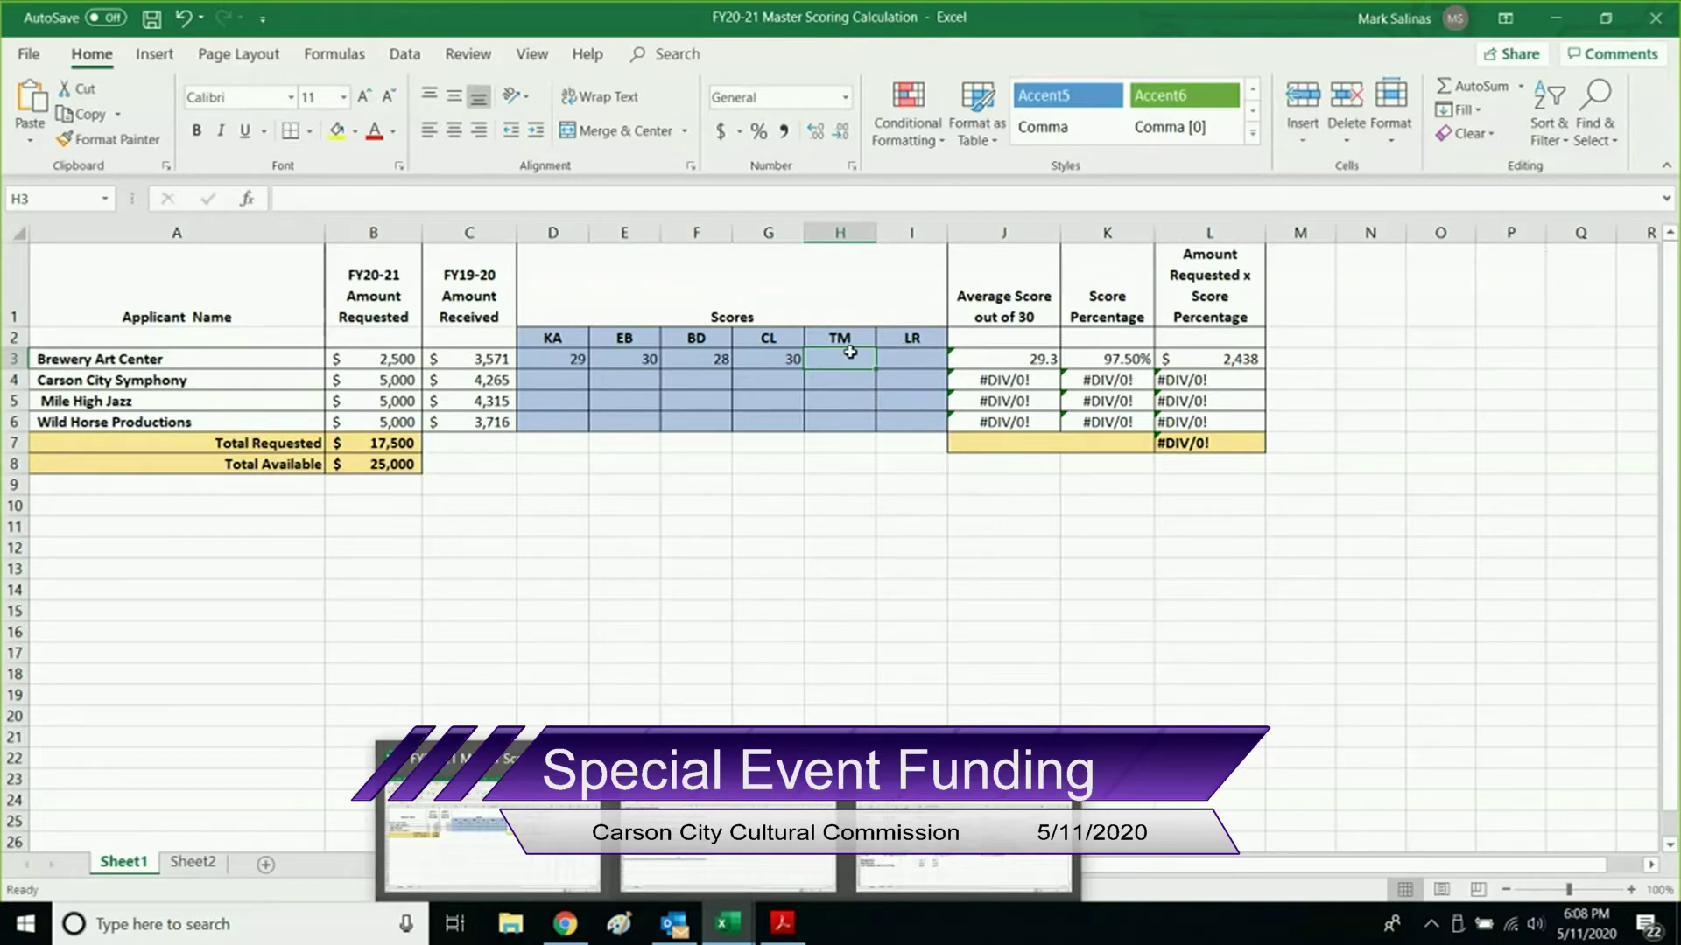
{"action": "left_click", "coordinate": [906, 357]}
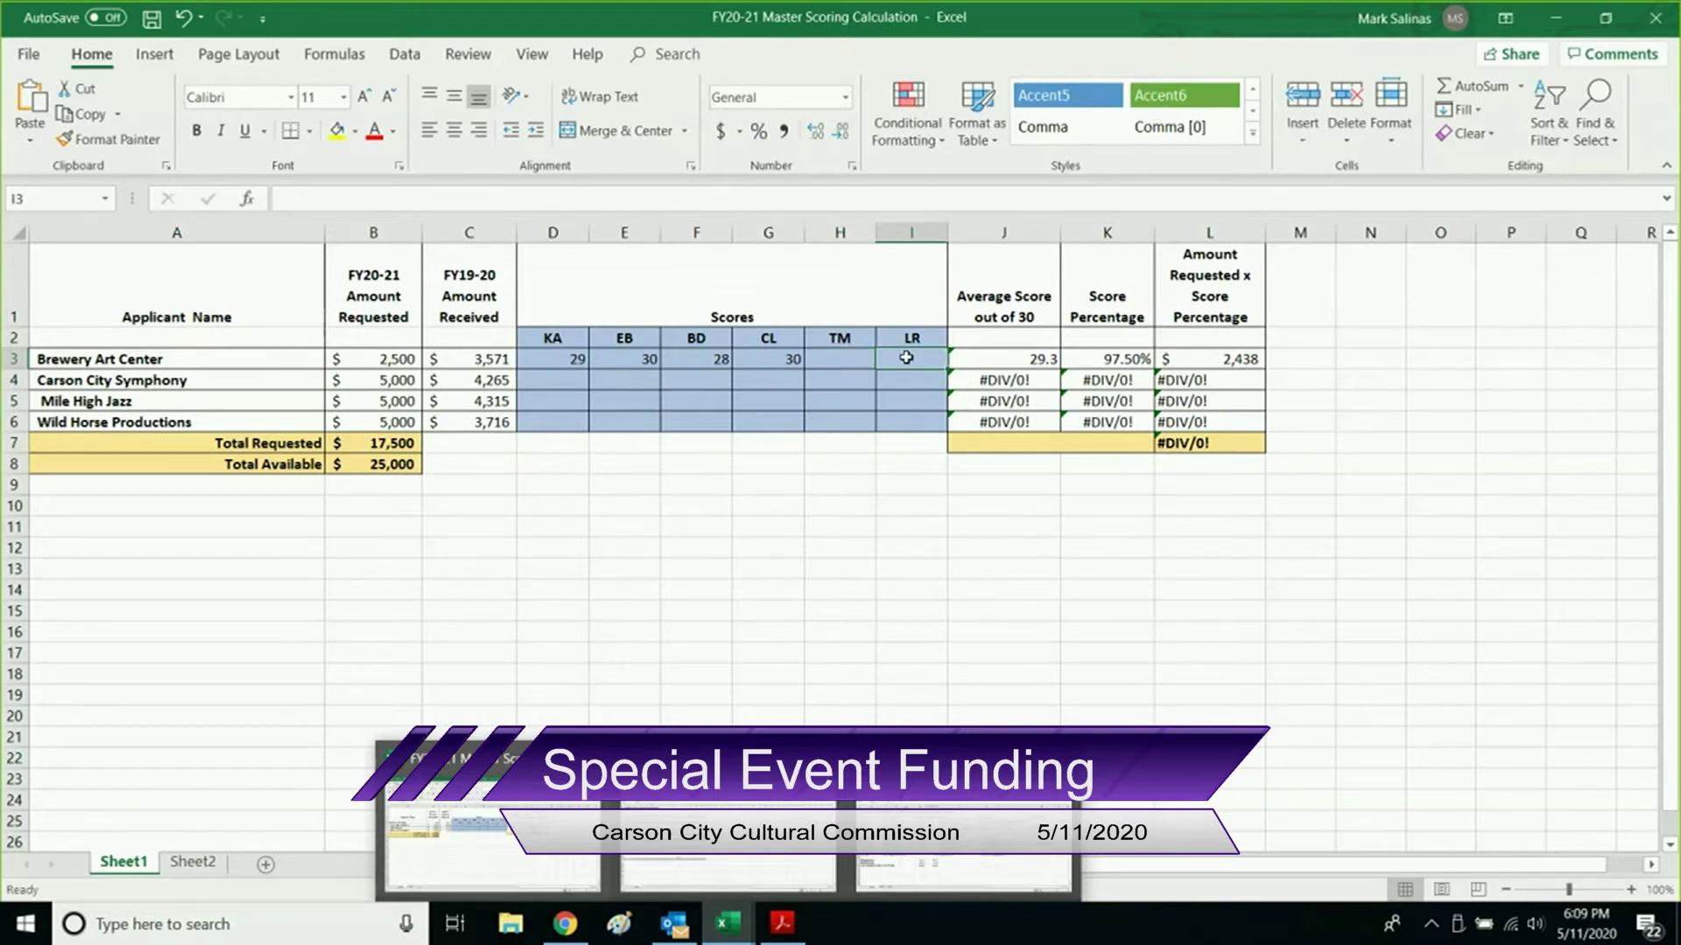
{"action": "type", "text": "30"}
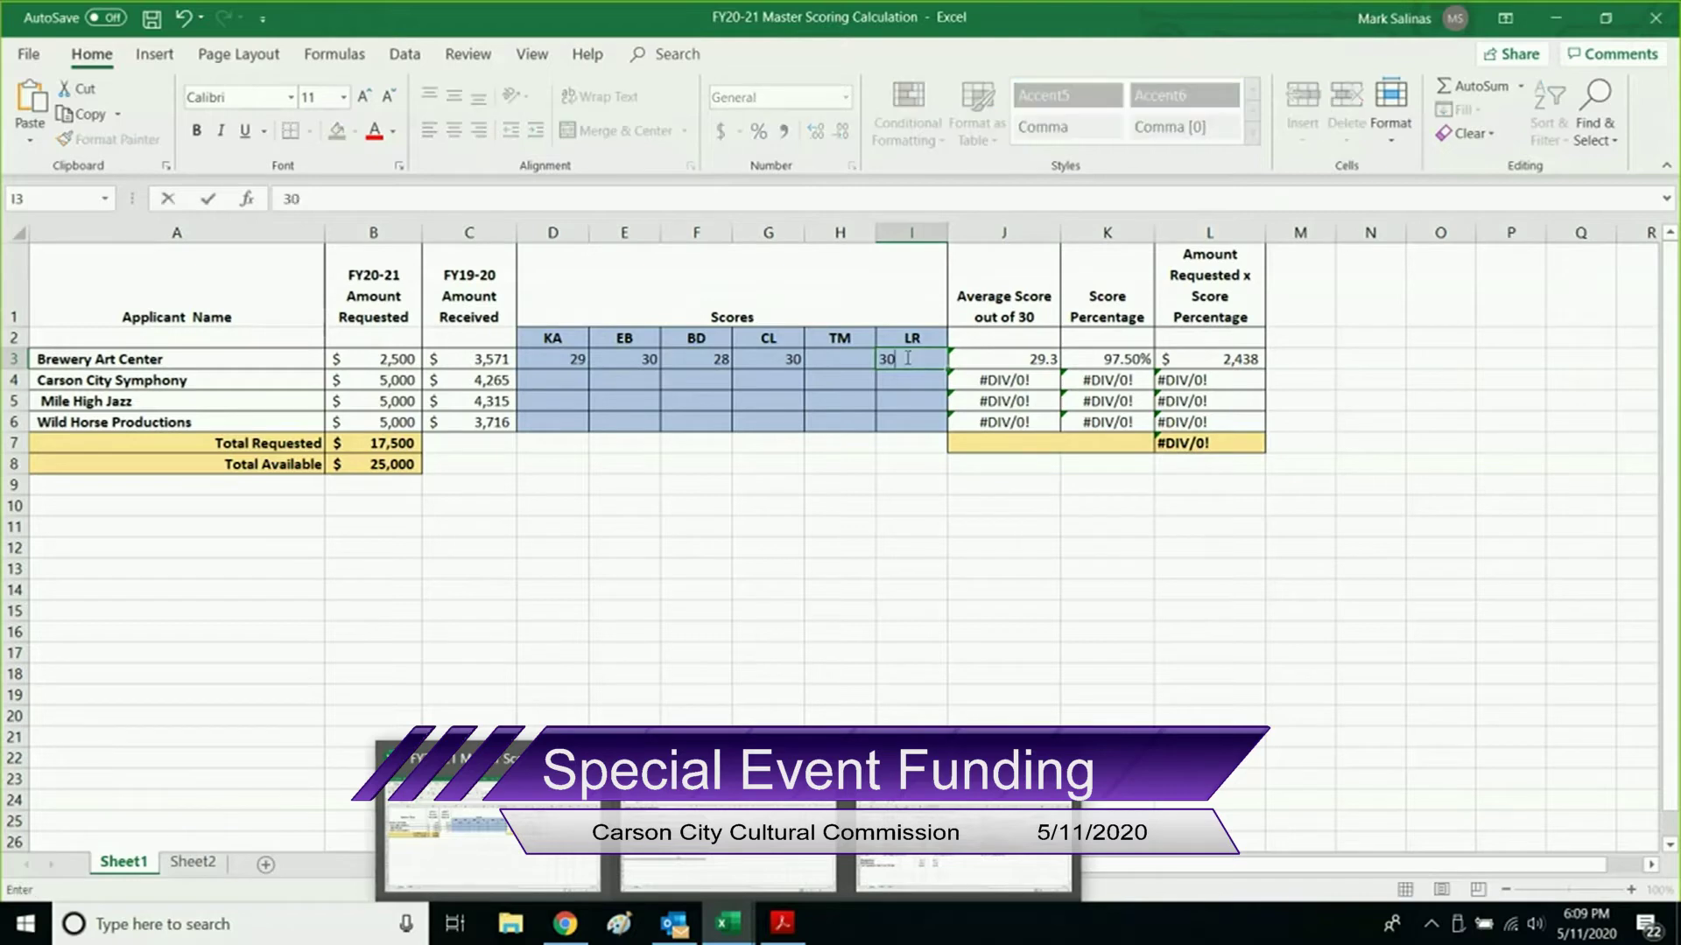
{"action": "left_click", "coordinate": [842, 360]}
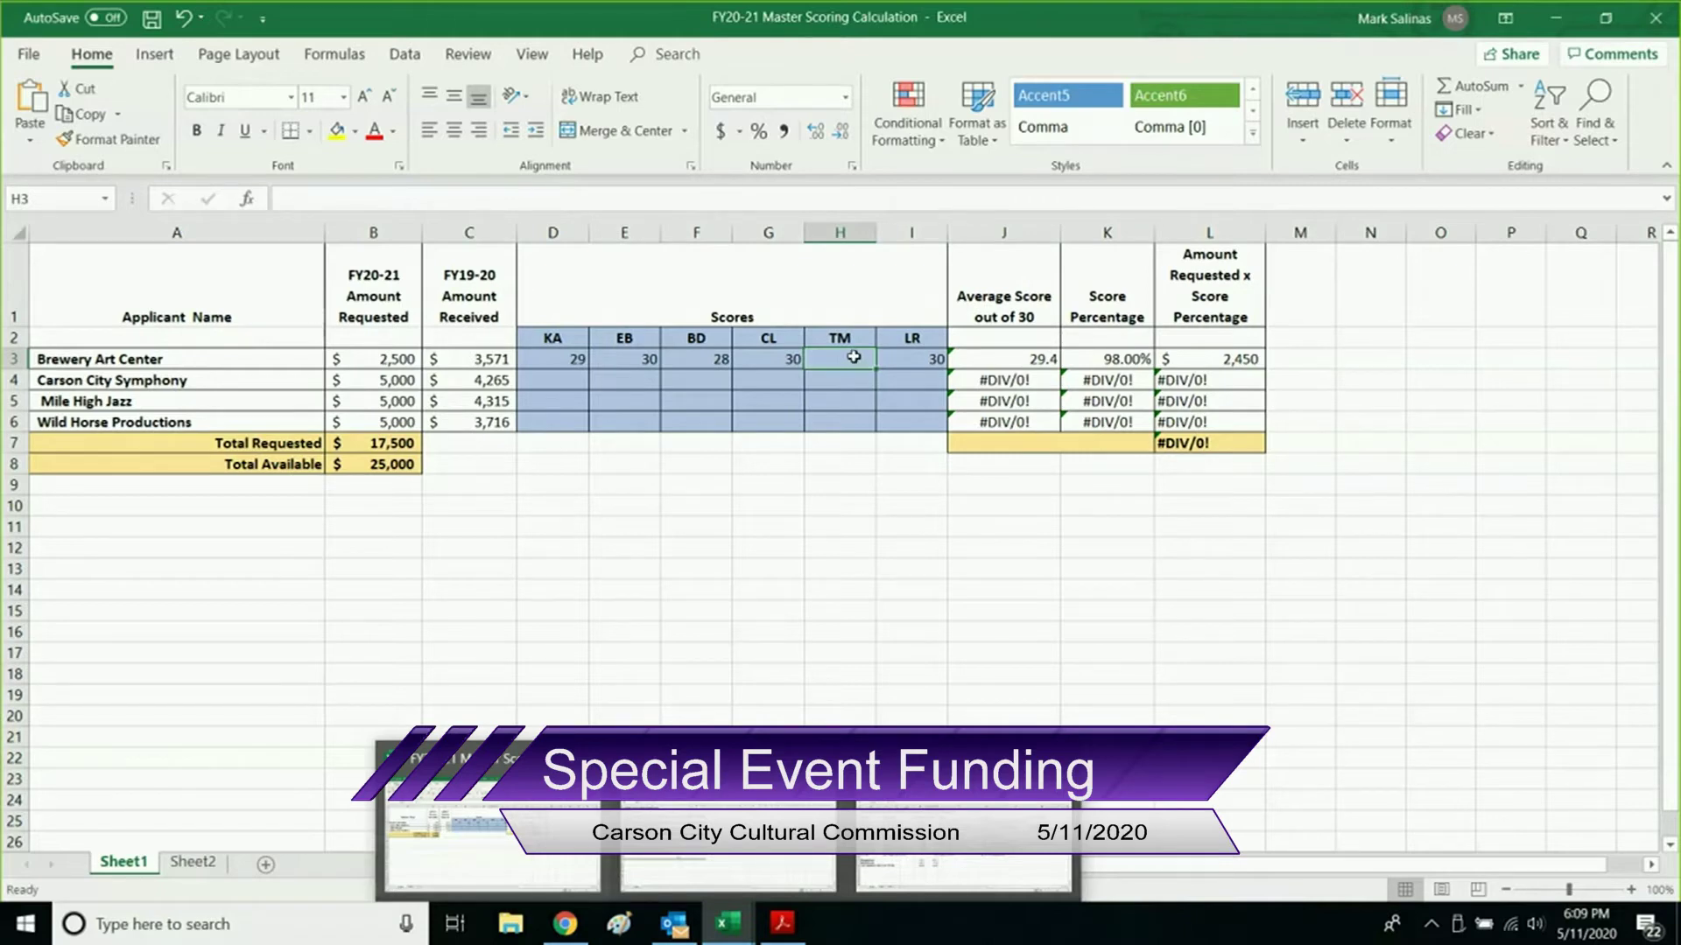
{"action": "type", "text": "30"}
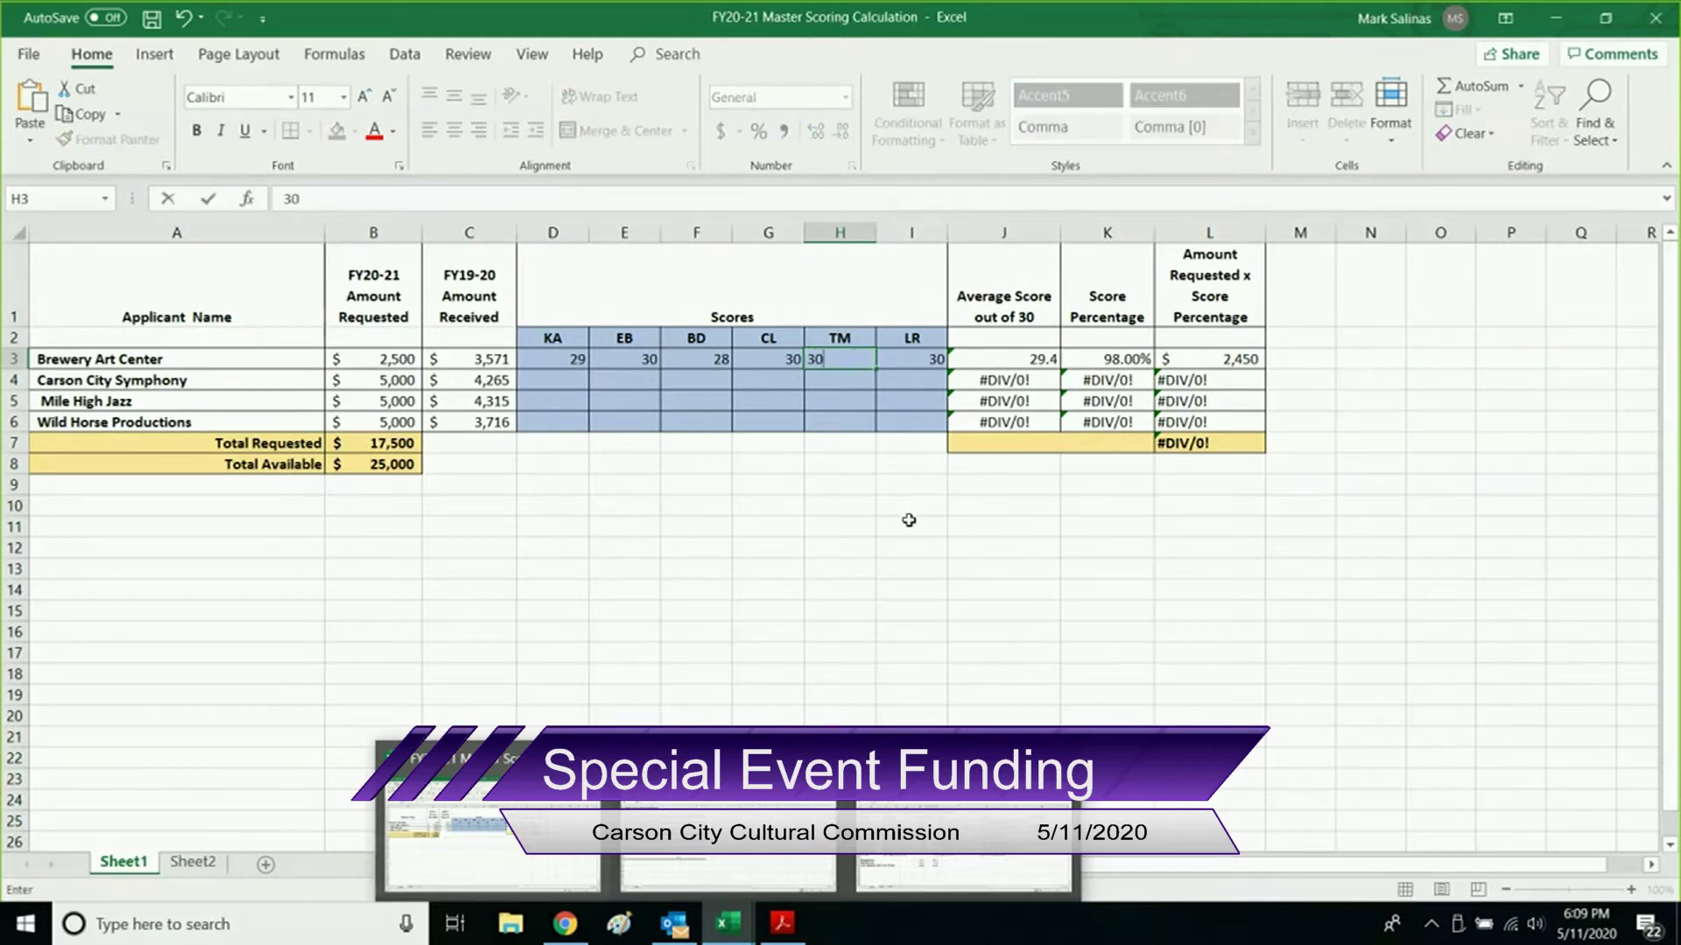
{"action": "left_click", "coordinate": [909, 520]}
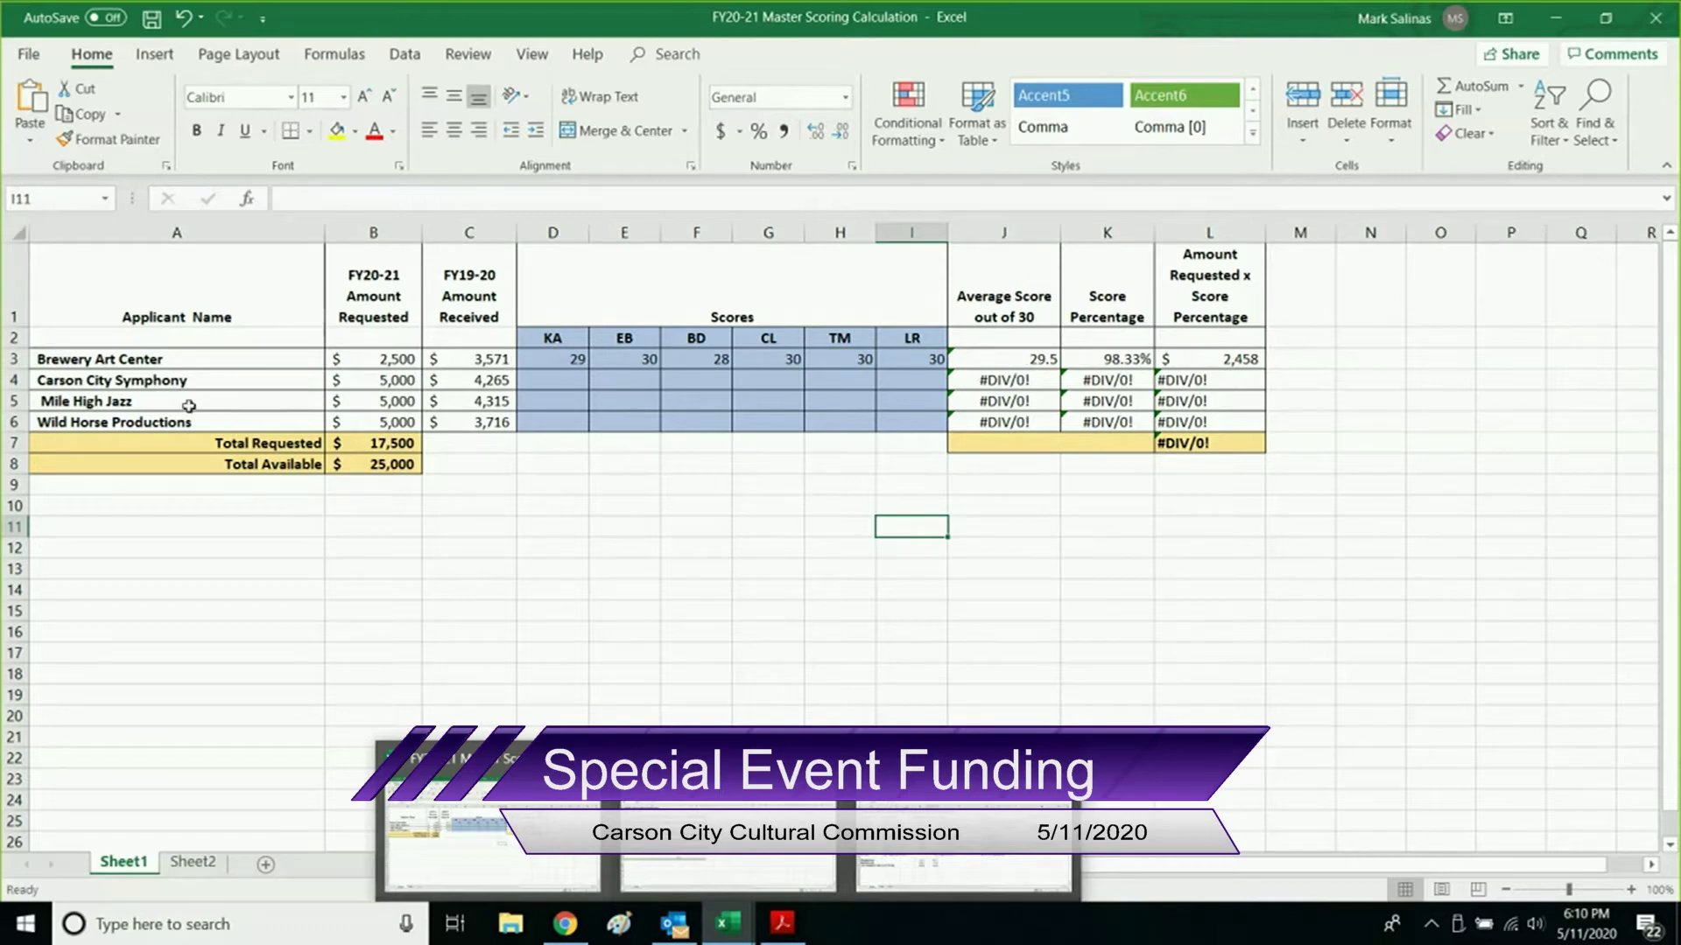
Check the Carson City Symphony's requested and previously received amounts, and save the workbook.
{"action": "left_click", "coordinate": [147, 379]}
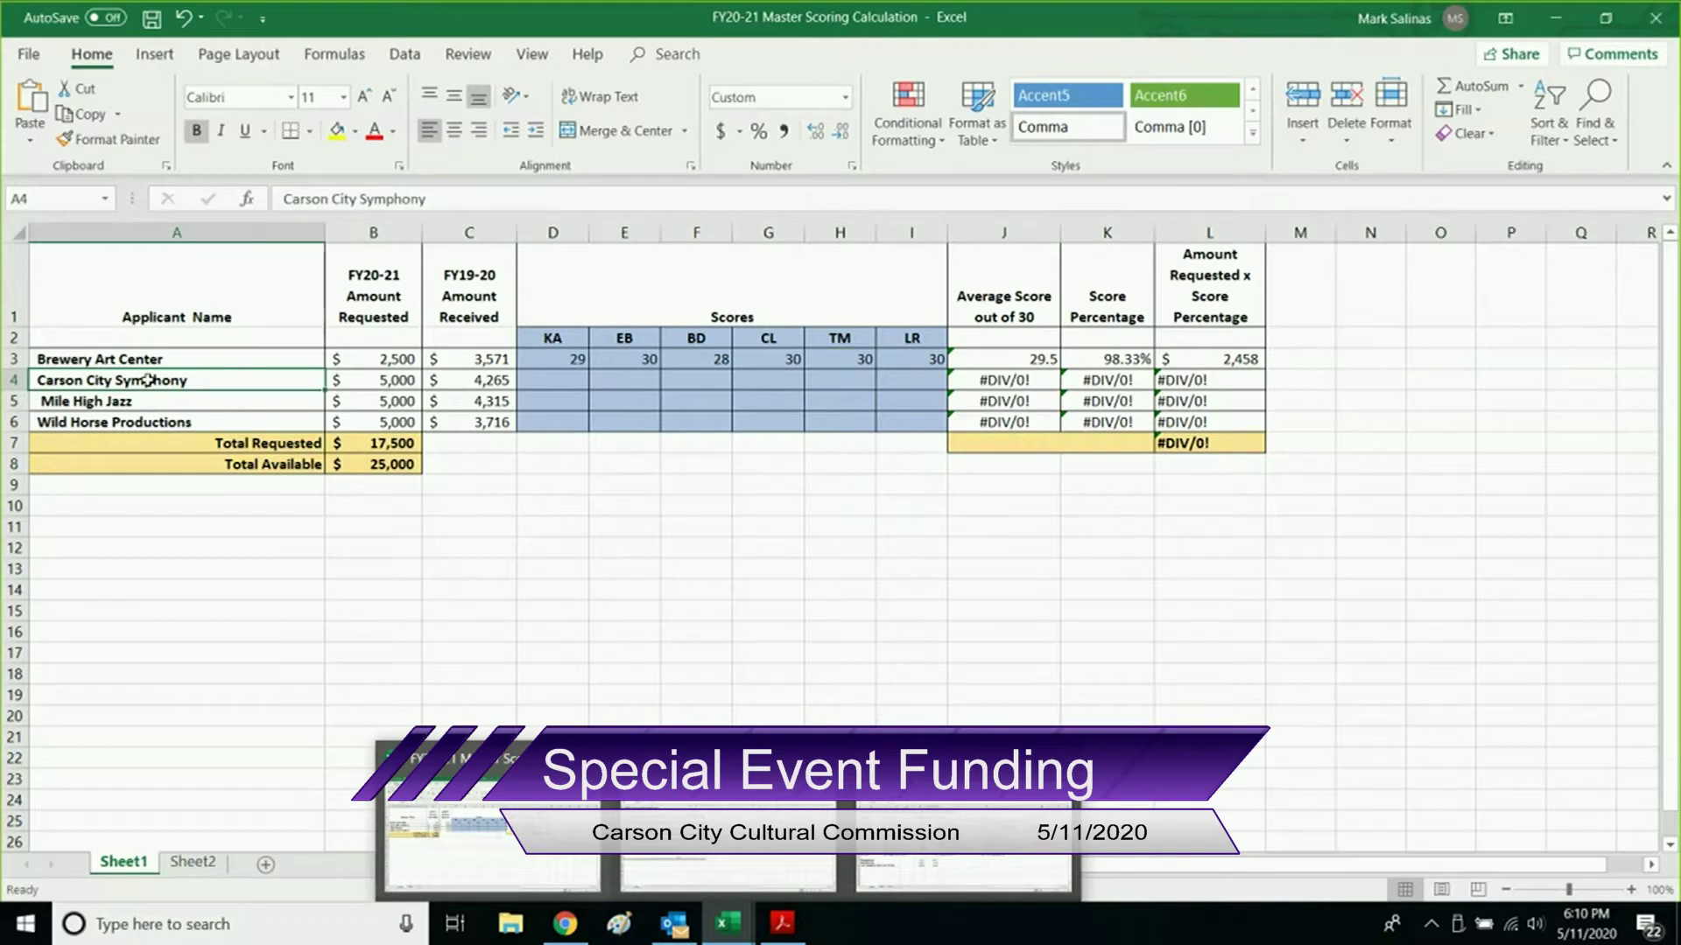
{"action": "left_click", "coordinate": [338, 379]}
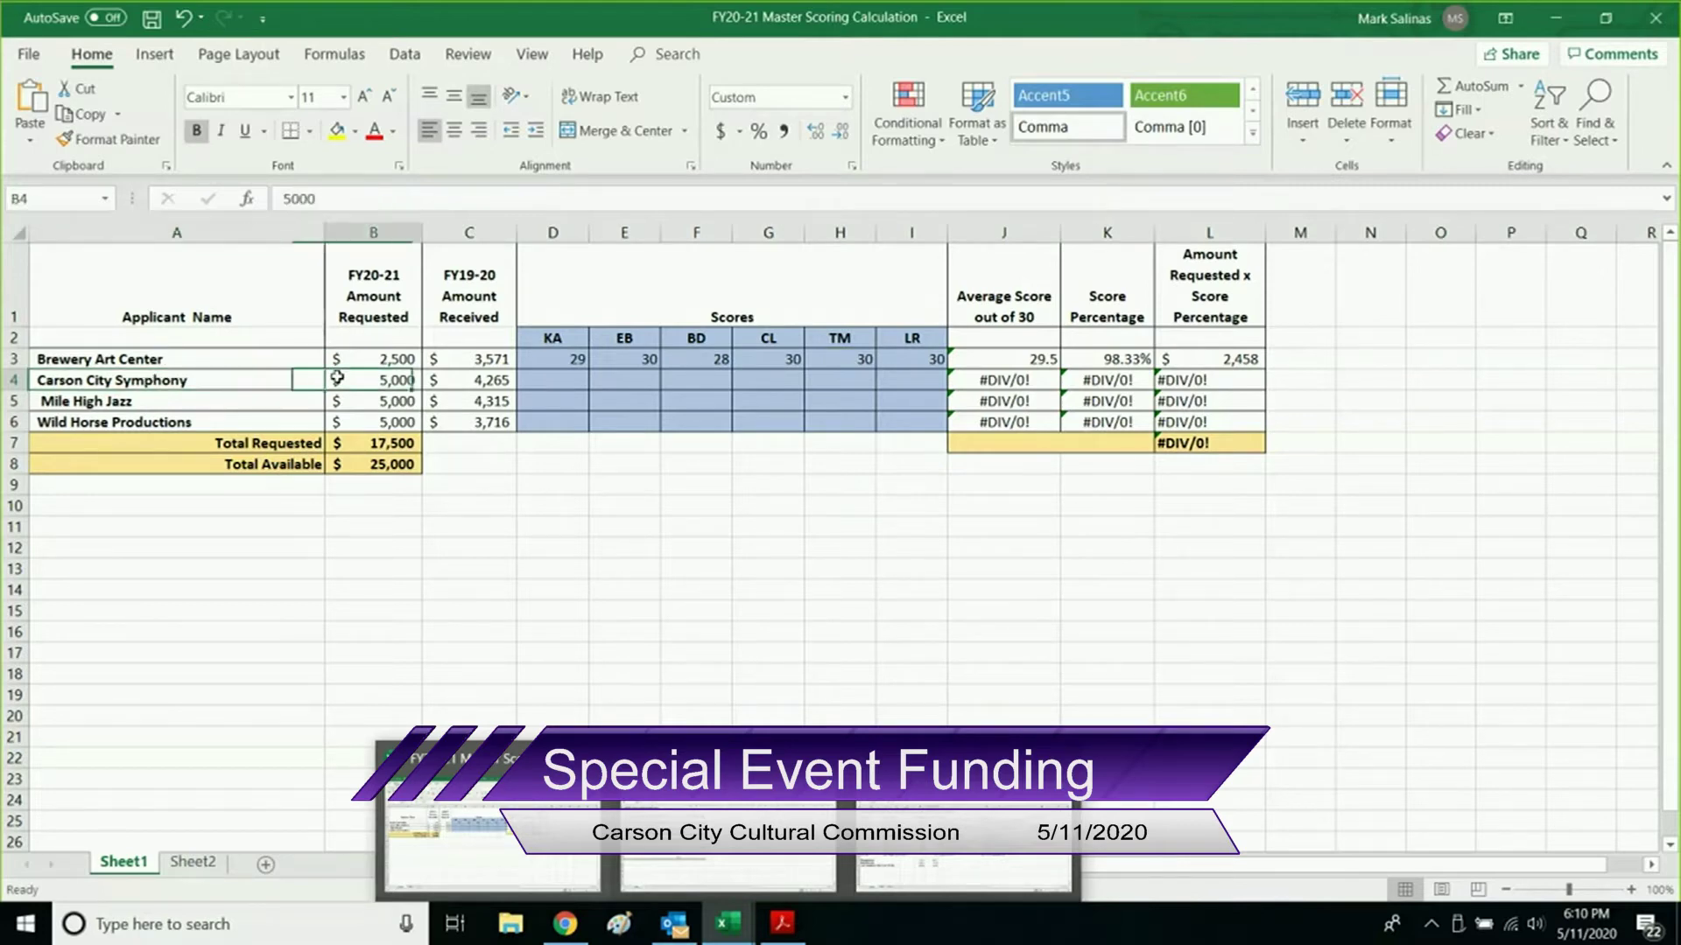
{"action": "left_click", "coordinate": [460, 379]}
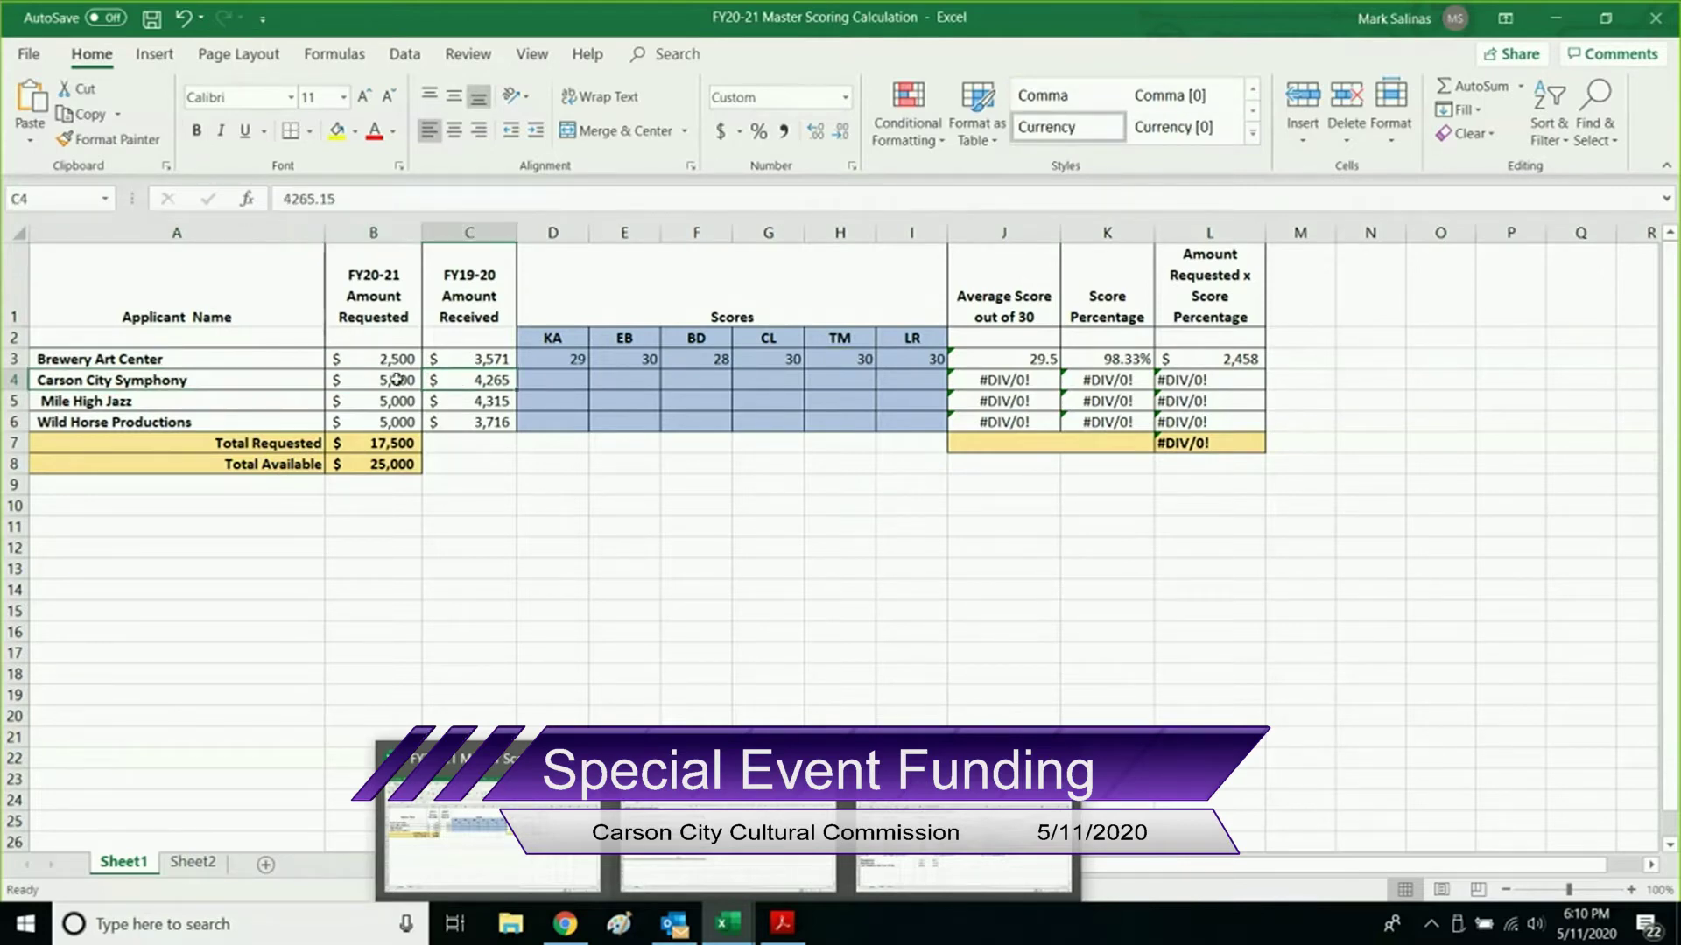
{"action": "left_click", "coordinate": [267, 382]}
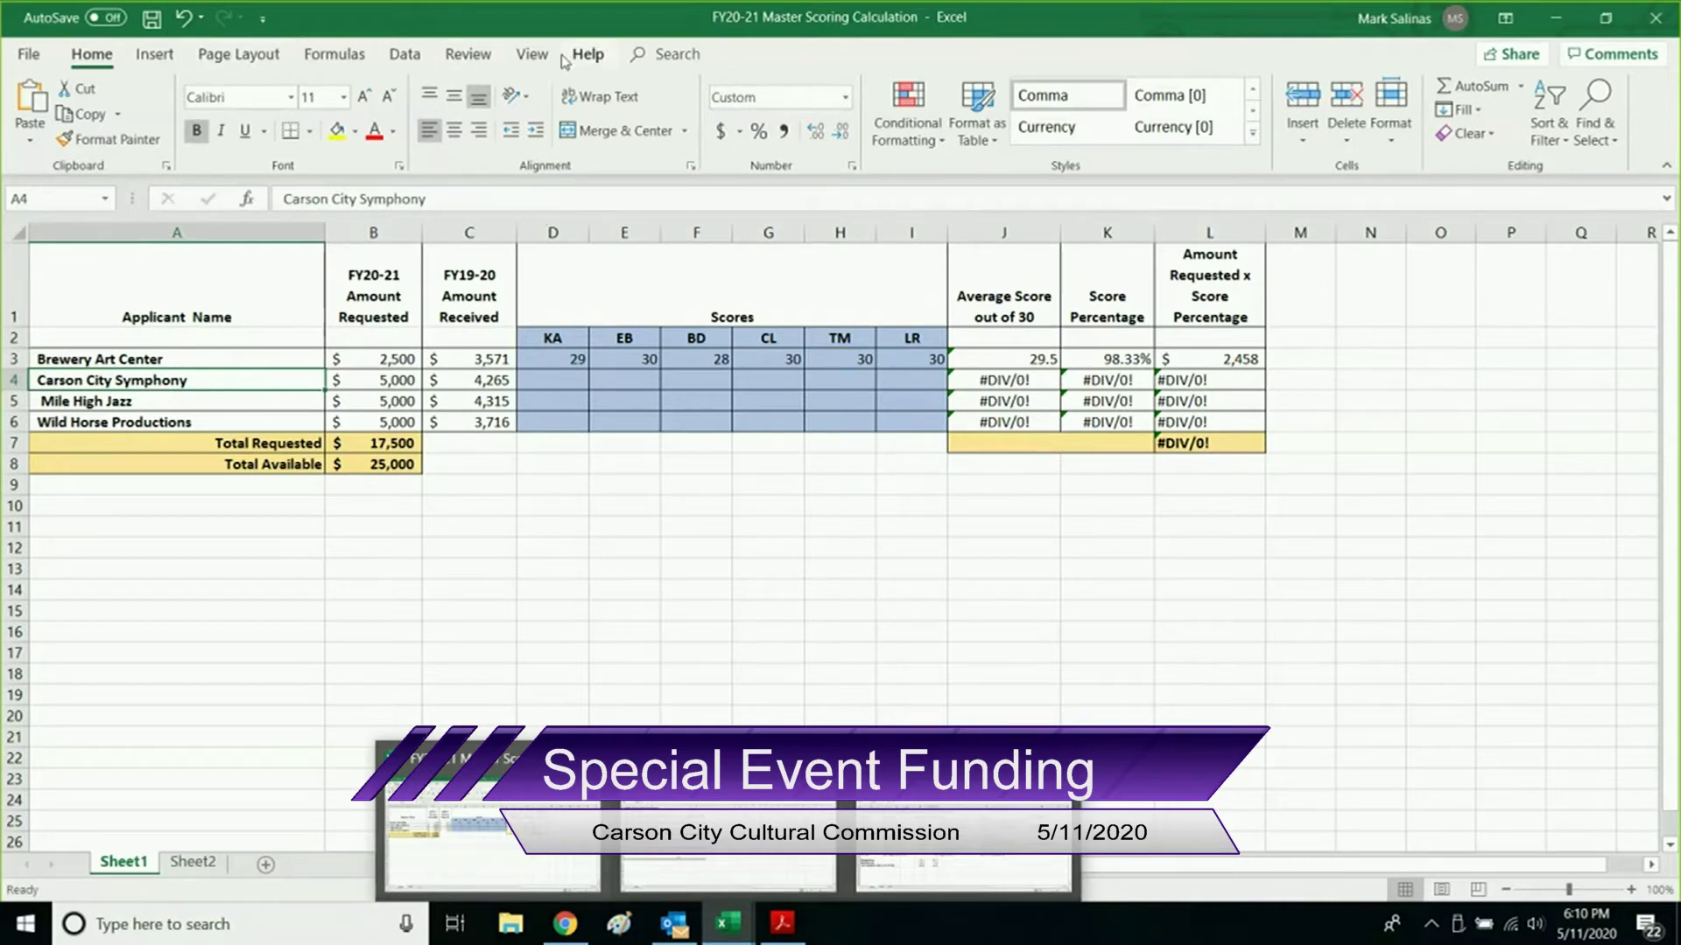
{"action": "left_click", "coordinate": [150, 21]}
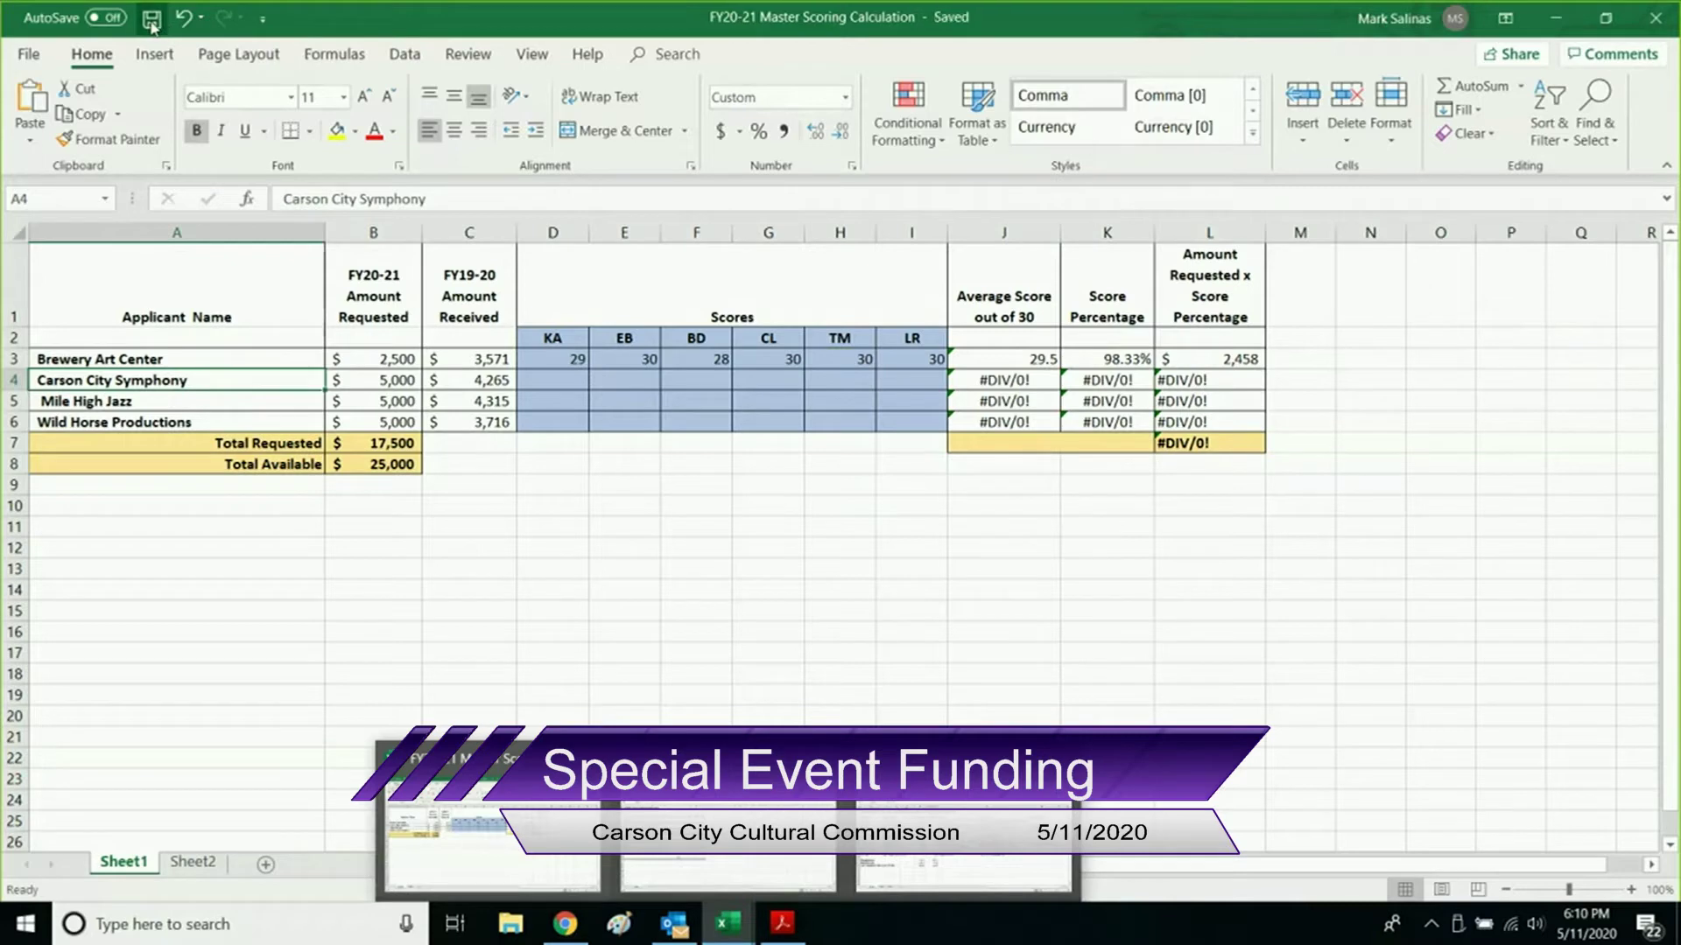
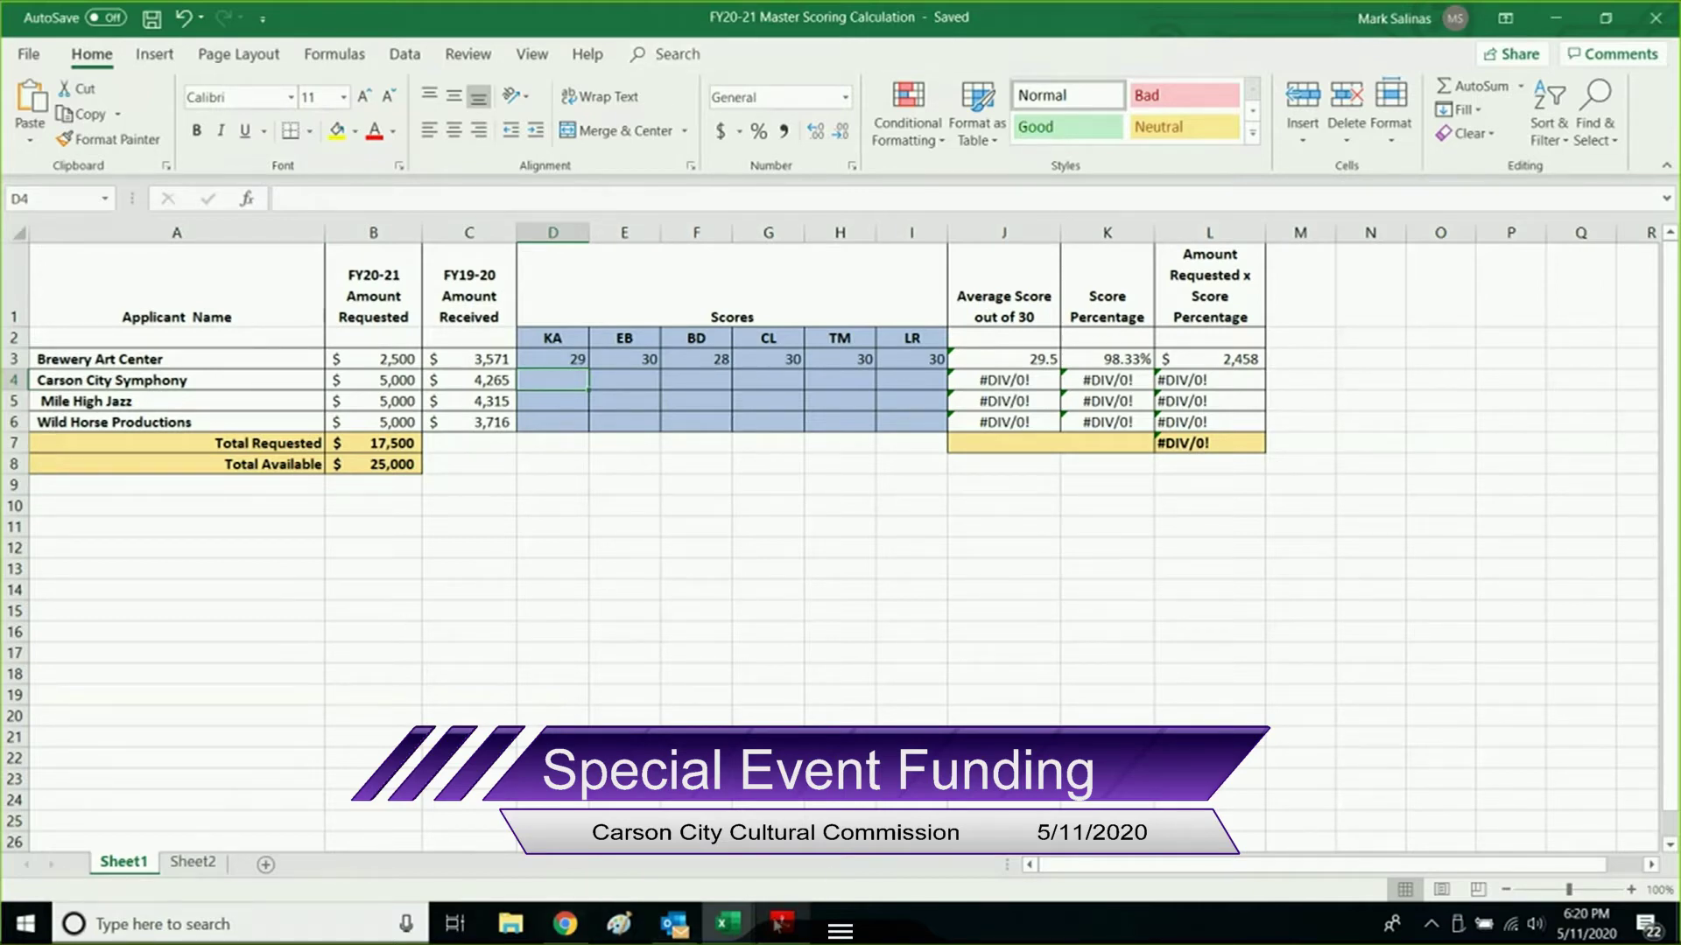
Enter Carson City Symphony scores of 28 for KA and 28 for BD, leaving EB blank.
{"action": "mouse_move", "coordinate": [772, 923]}
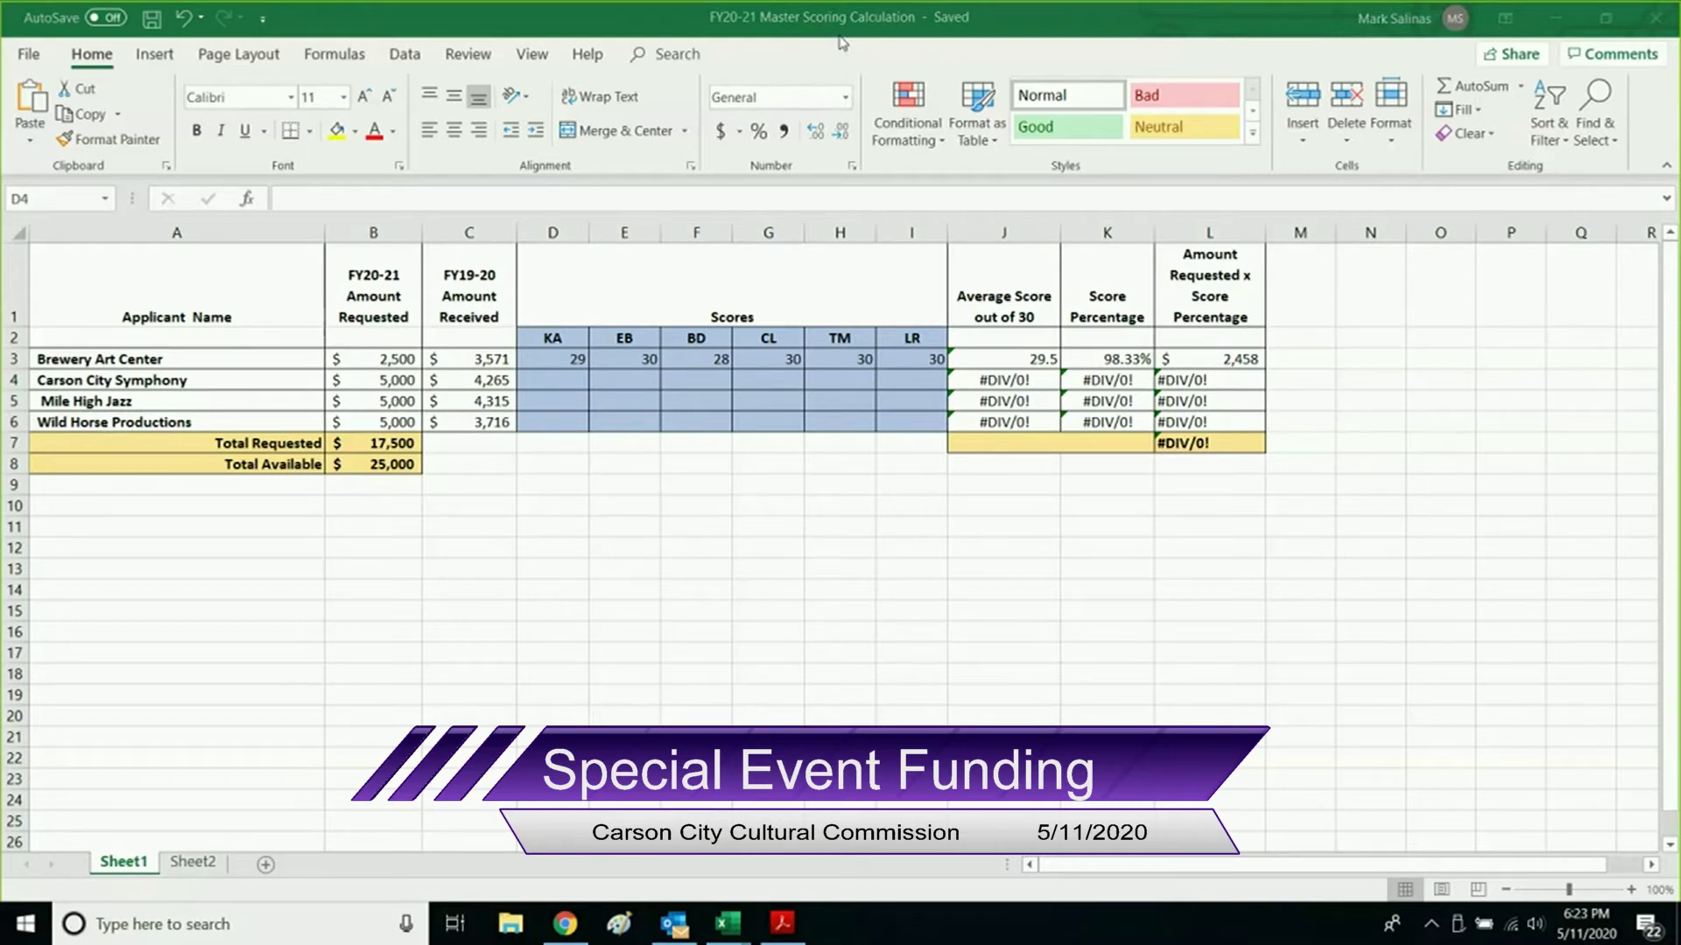
{"action": "left_click", "coordinate": [547, 381]}
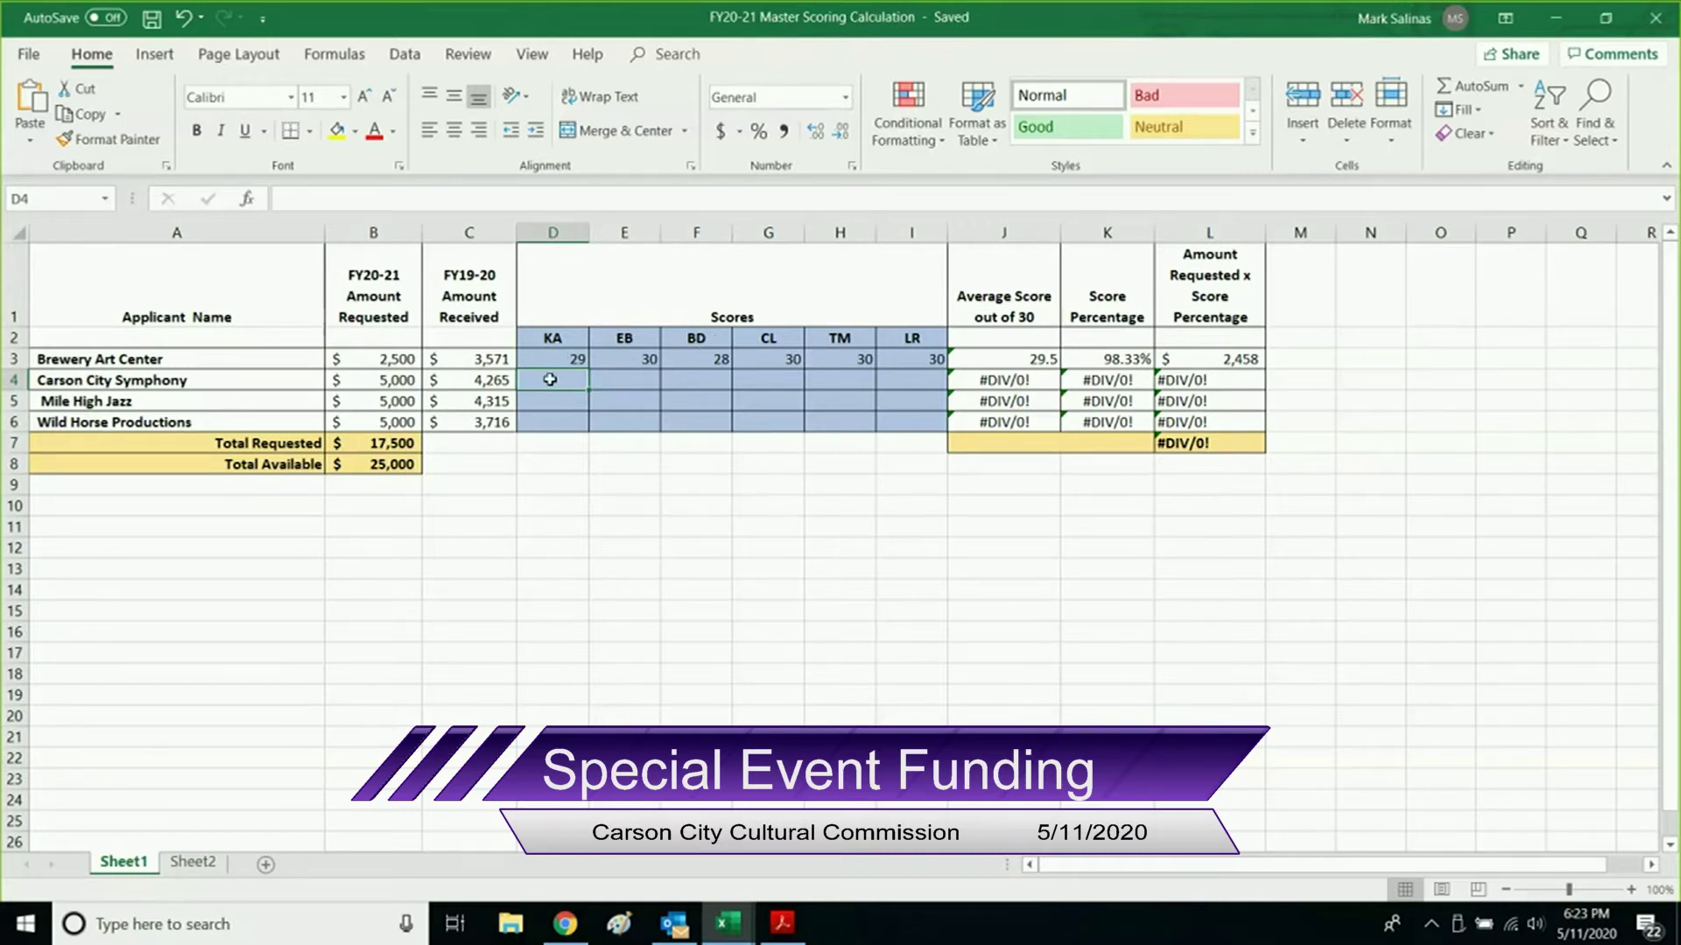
{"action": "type", "text": "28"}
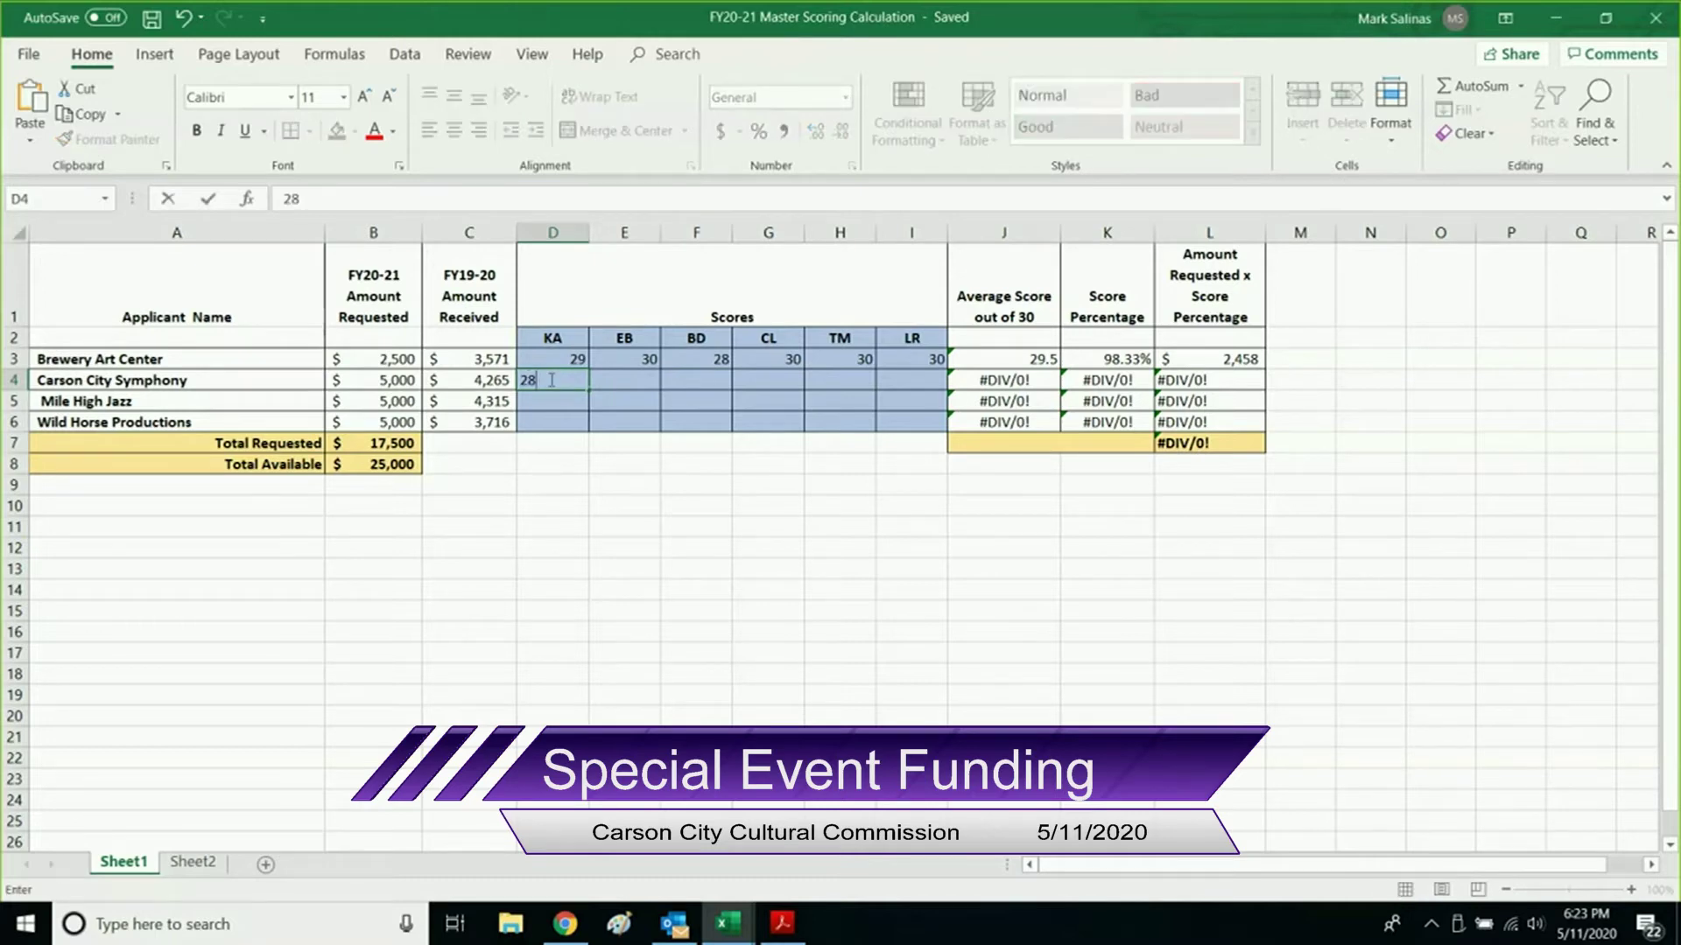
{"action": "left_click", "coordinate": [701, 374]}
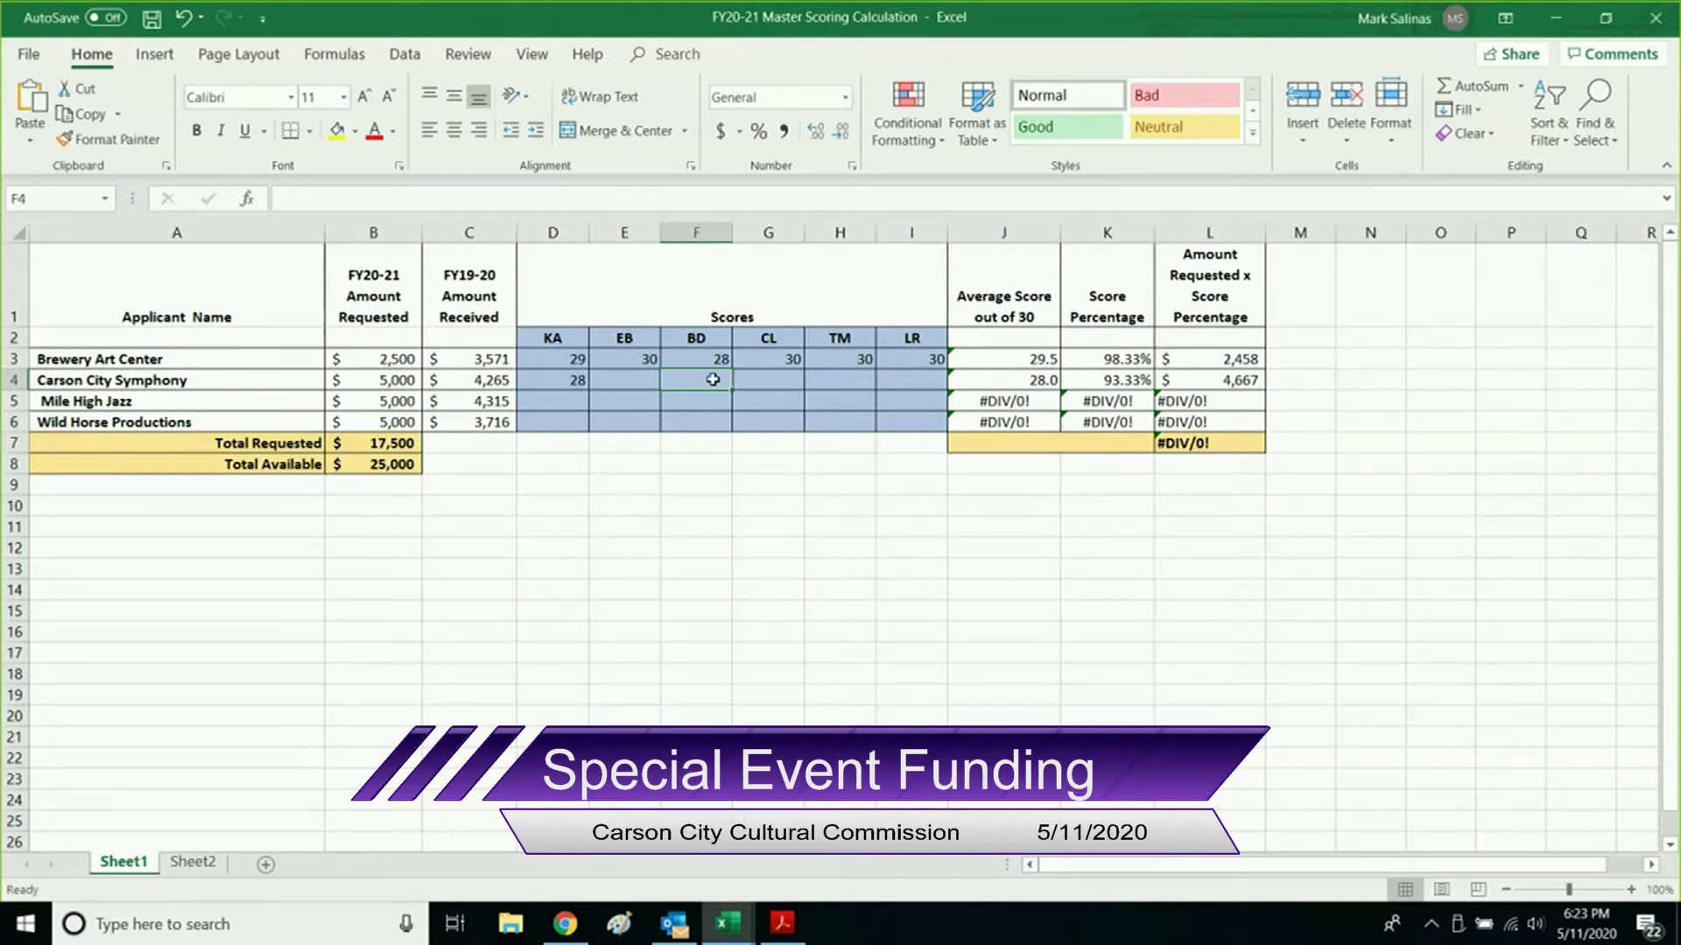
{"action": "type", "text": "28"}
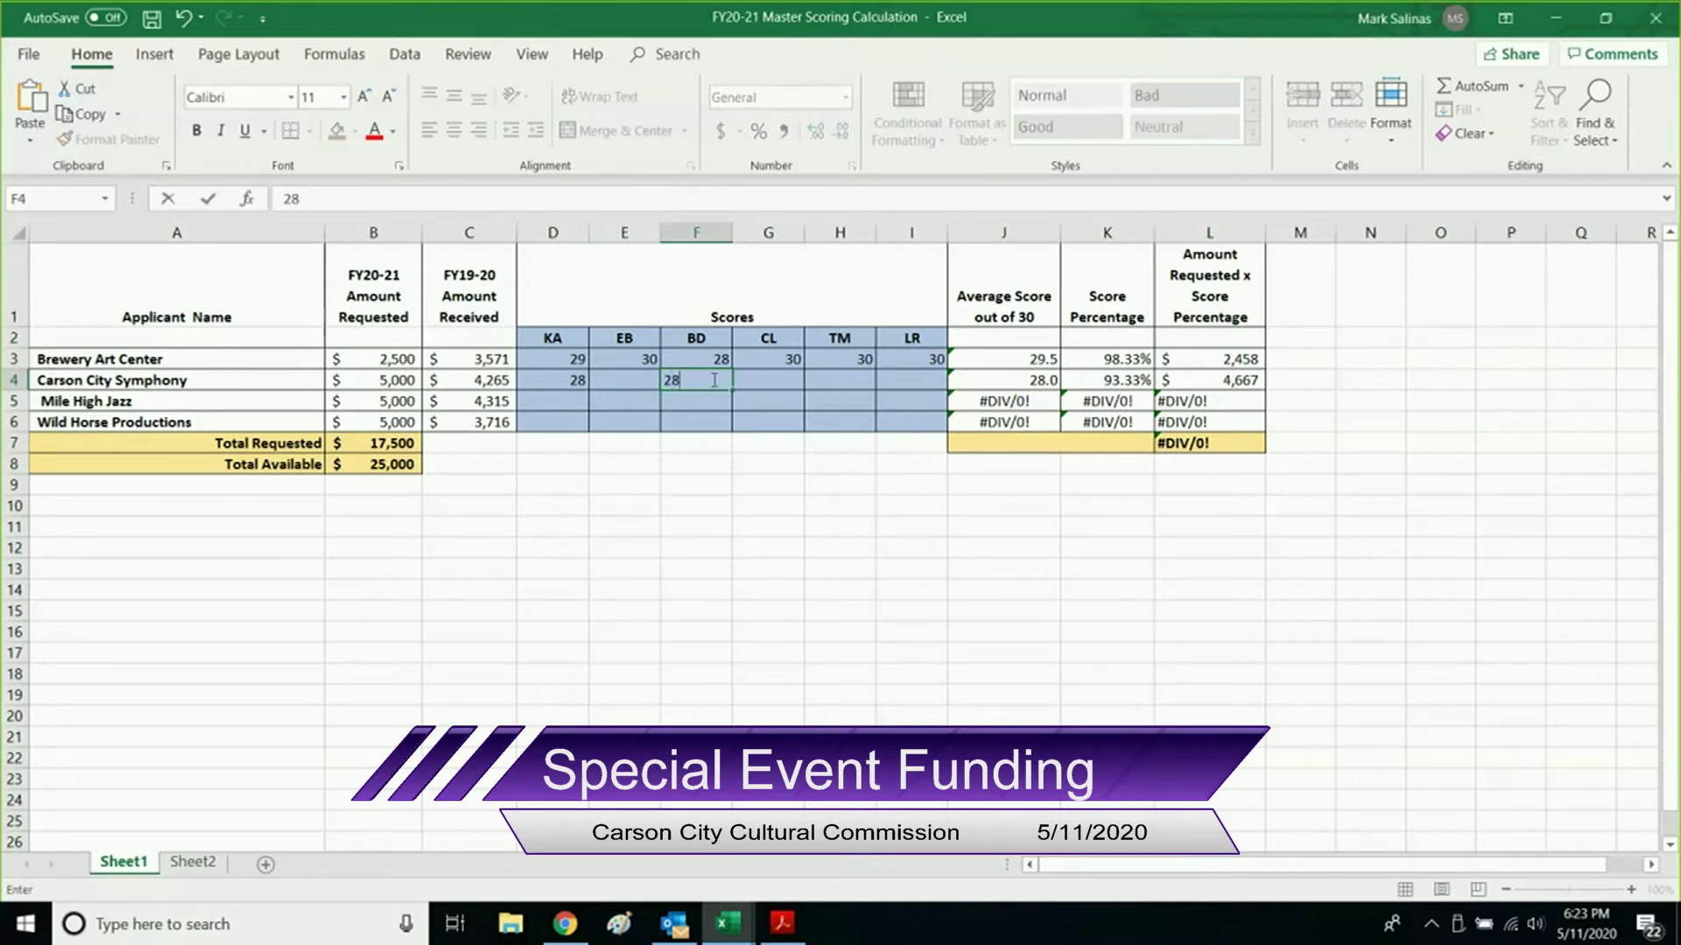
{"action": "key", "text": "Tab"}
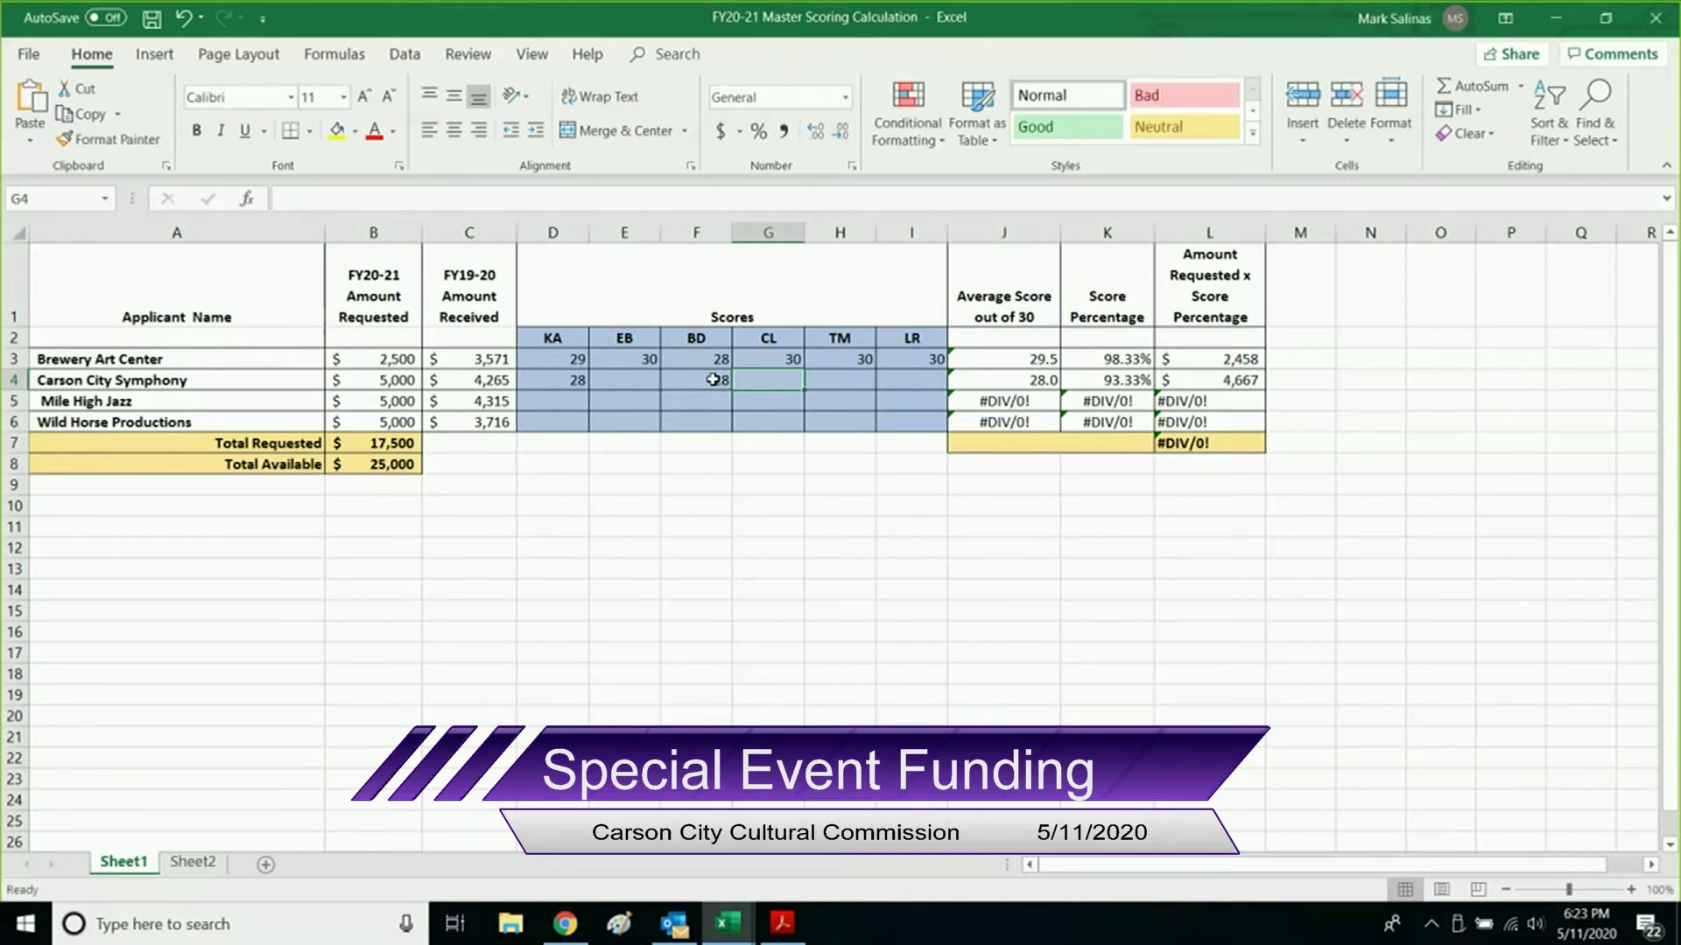
Enter Carson City Symphony scores of 30 for CL and 30 for TM, leaving LR blank.
{"action": "type", "text": "30"}
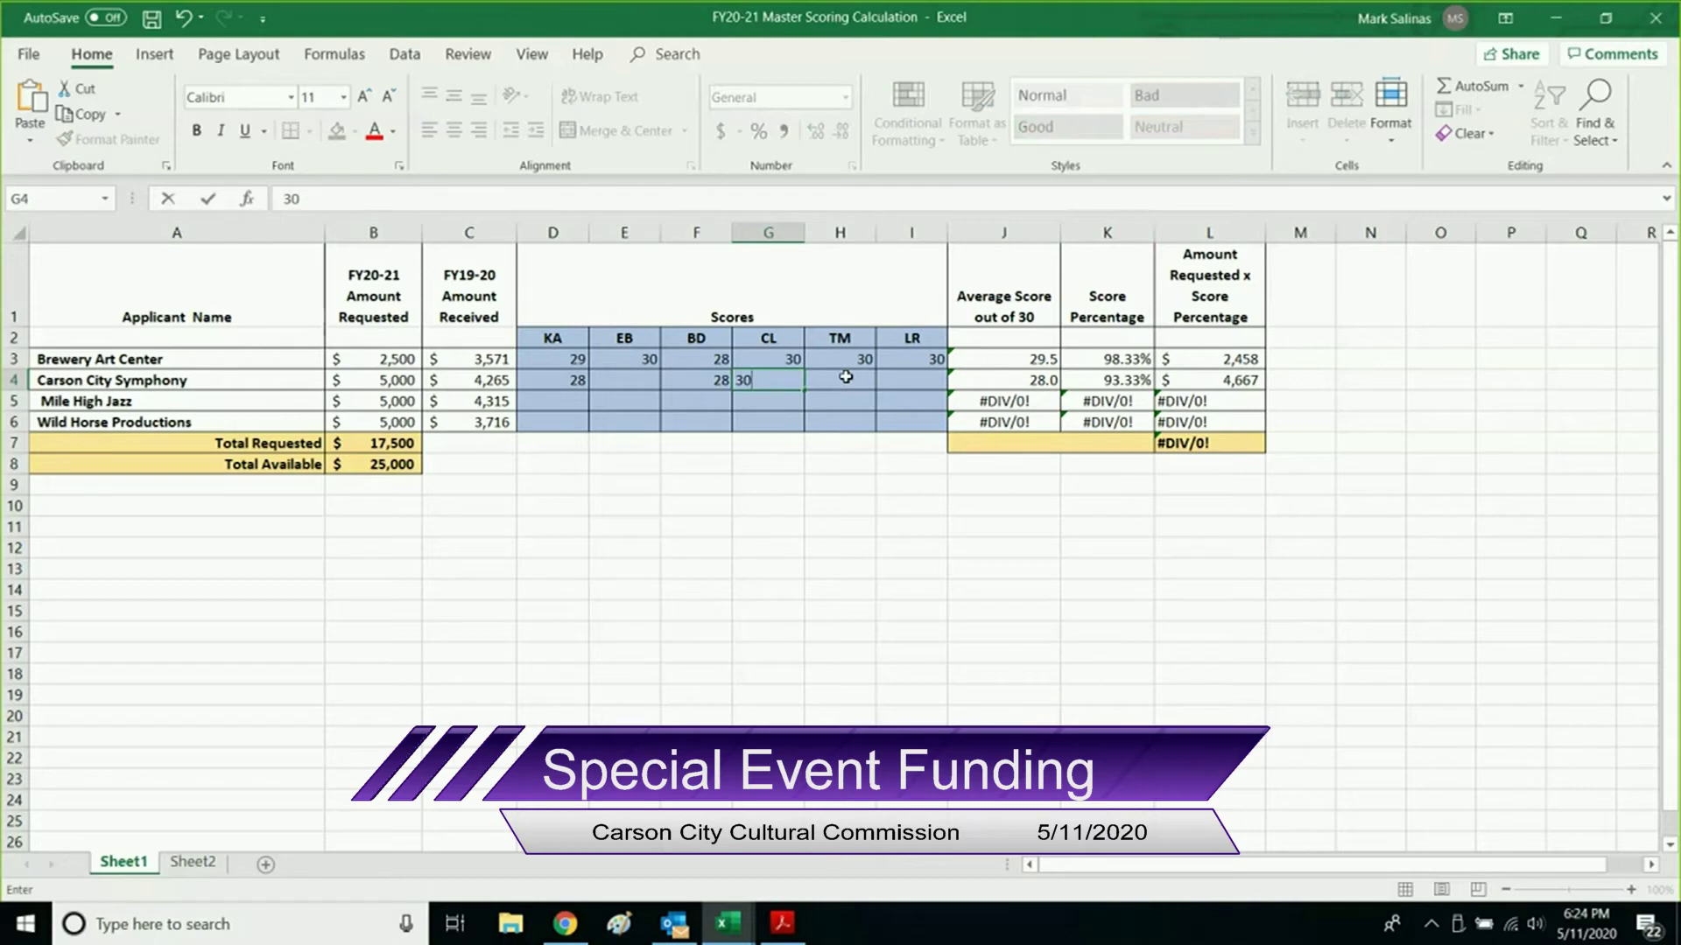
{"action": "left_click", "coordinate": [905, 381]}
{"action": "left_click", "coordinate": [840, 380]}
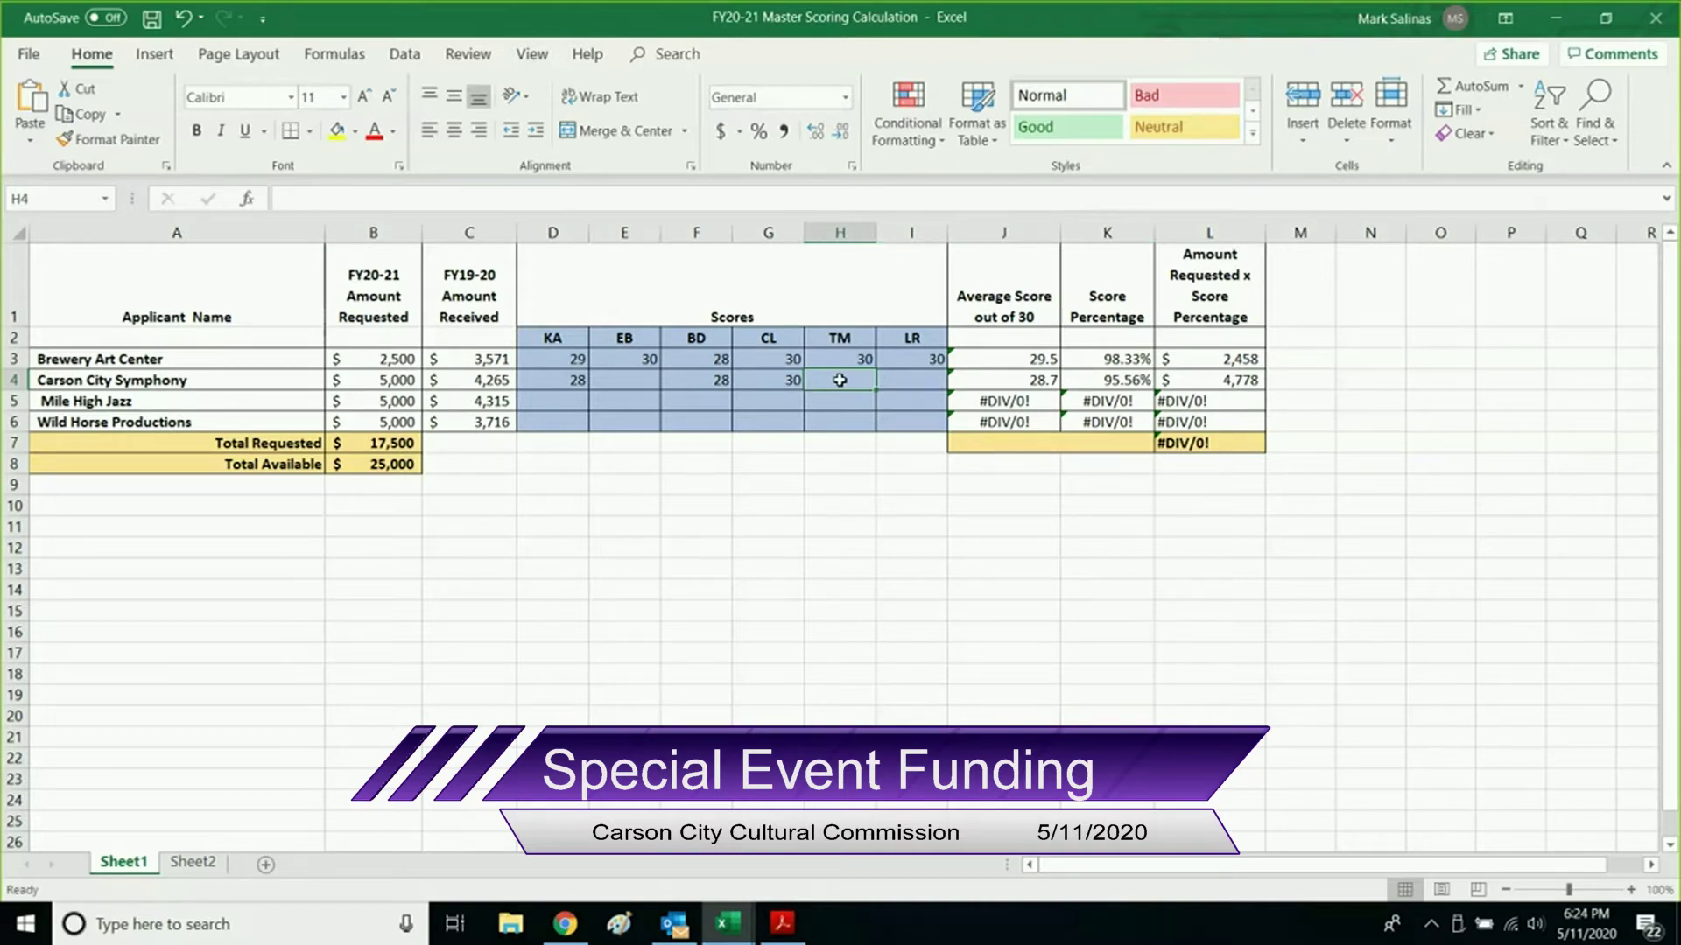
{"action": "type", "text": "30"}
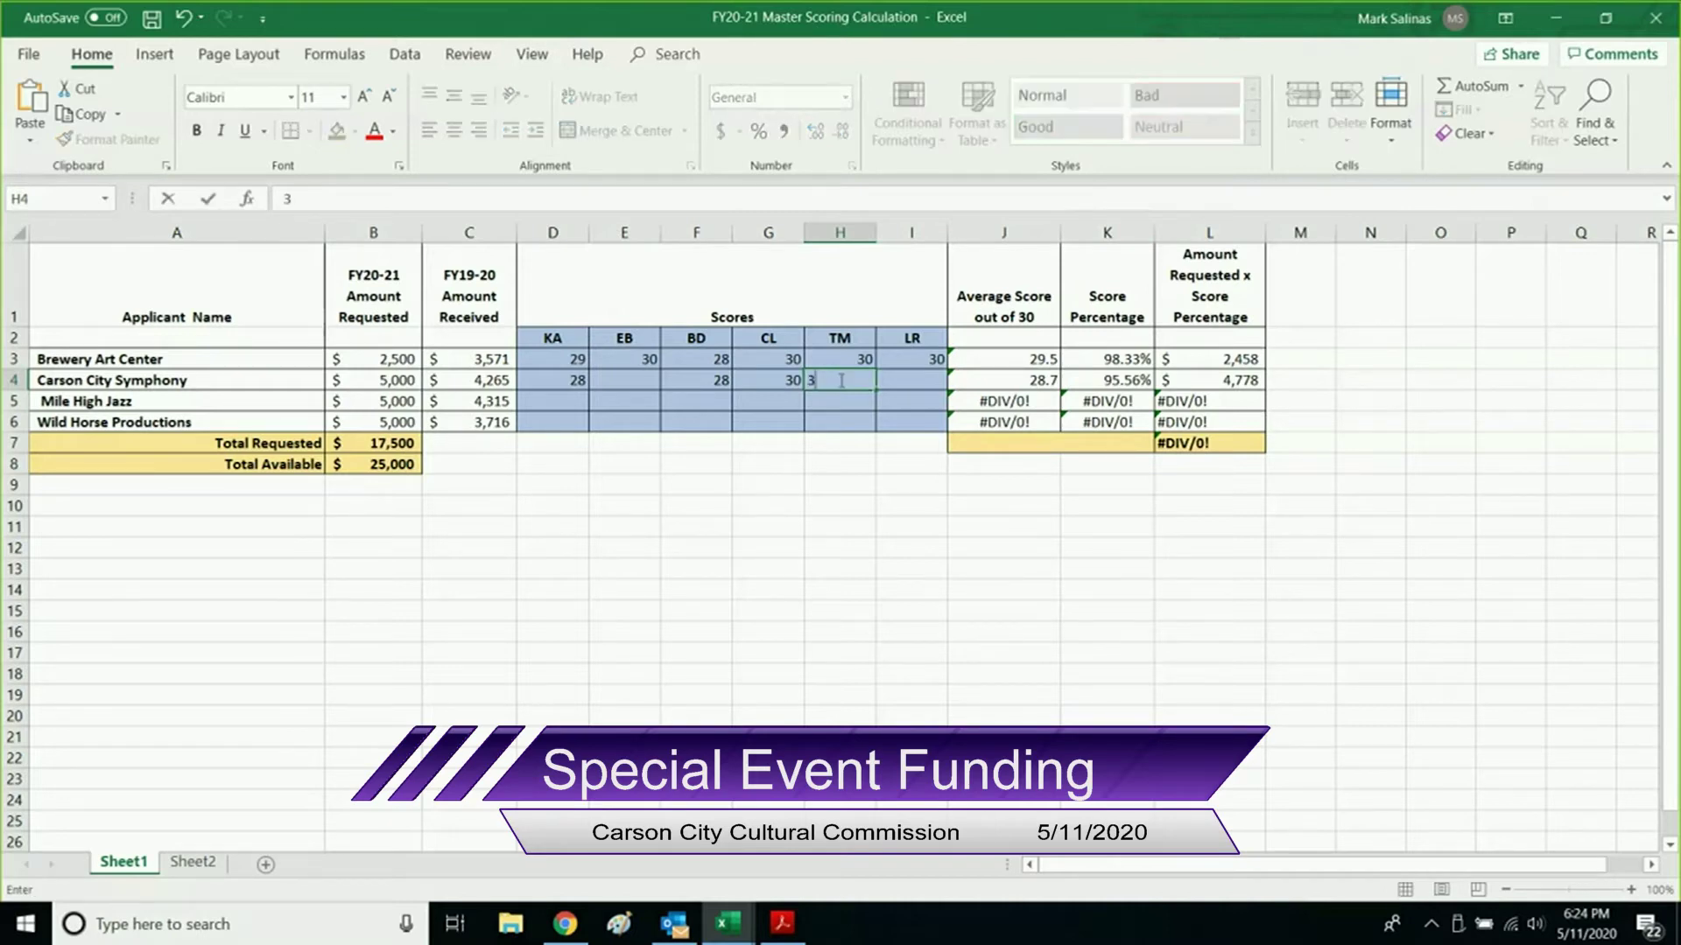
{"action": "left_click", "coordinate": [1069, 485]}
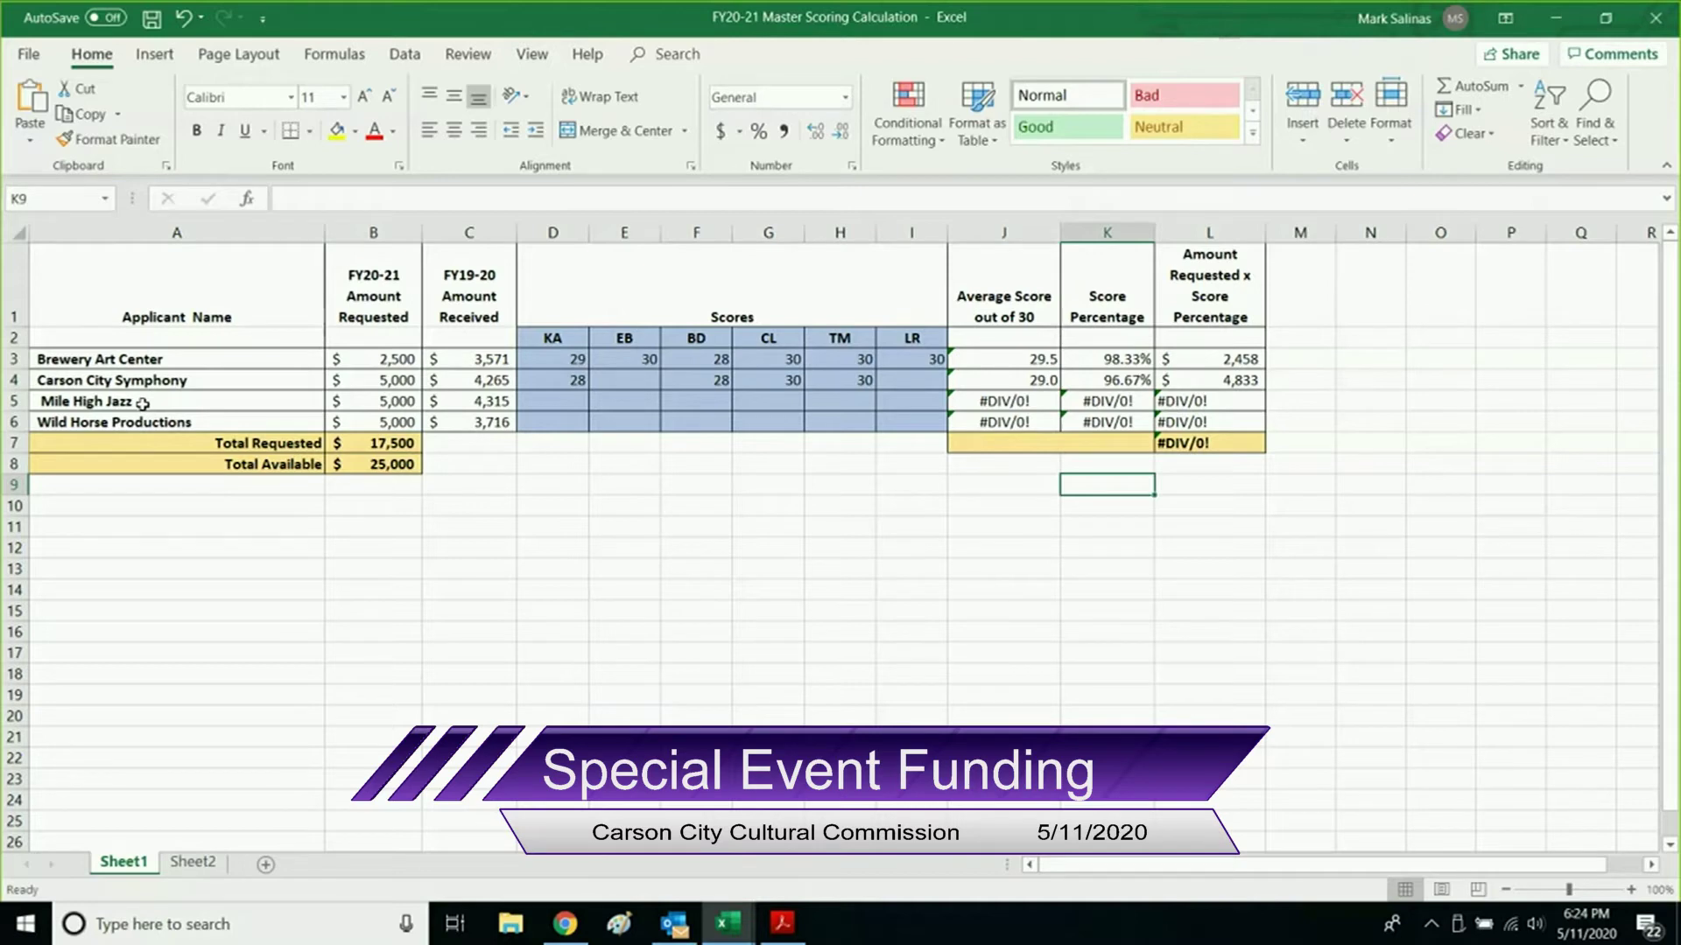
Save the master scoring workbook and select the Mile High Jazz applicant name.
{"action": "left_click", "coordinate": [554, 403]}
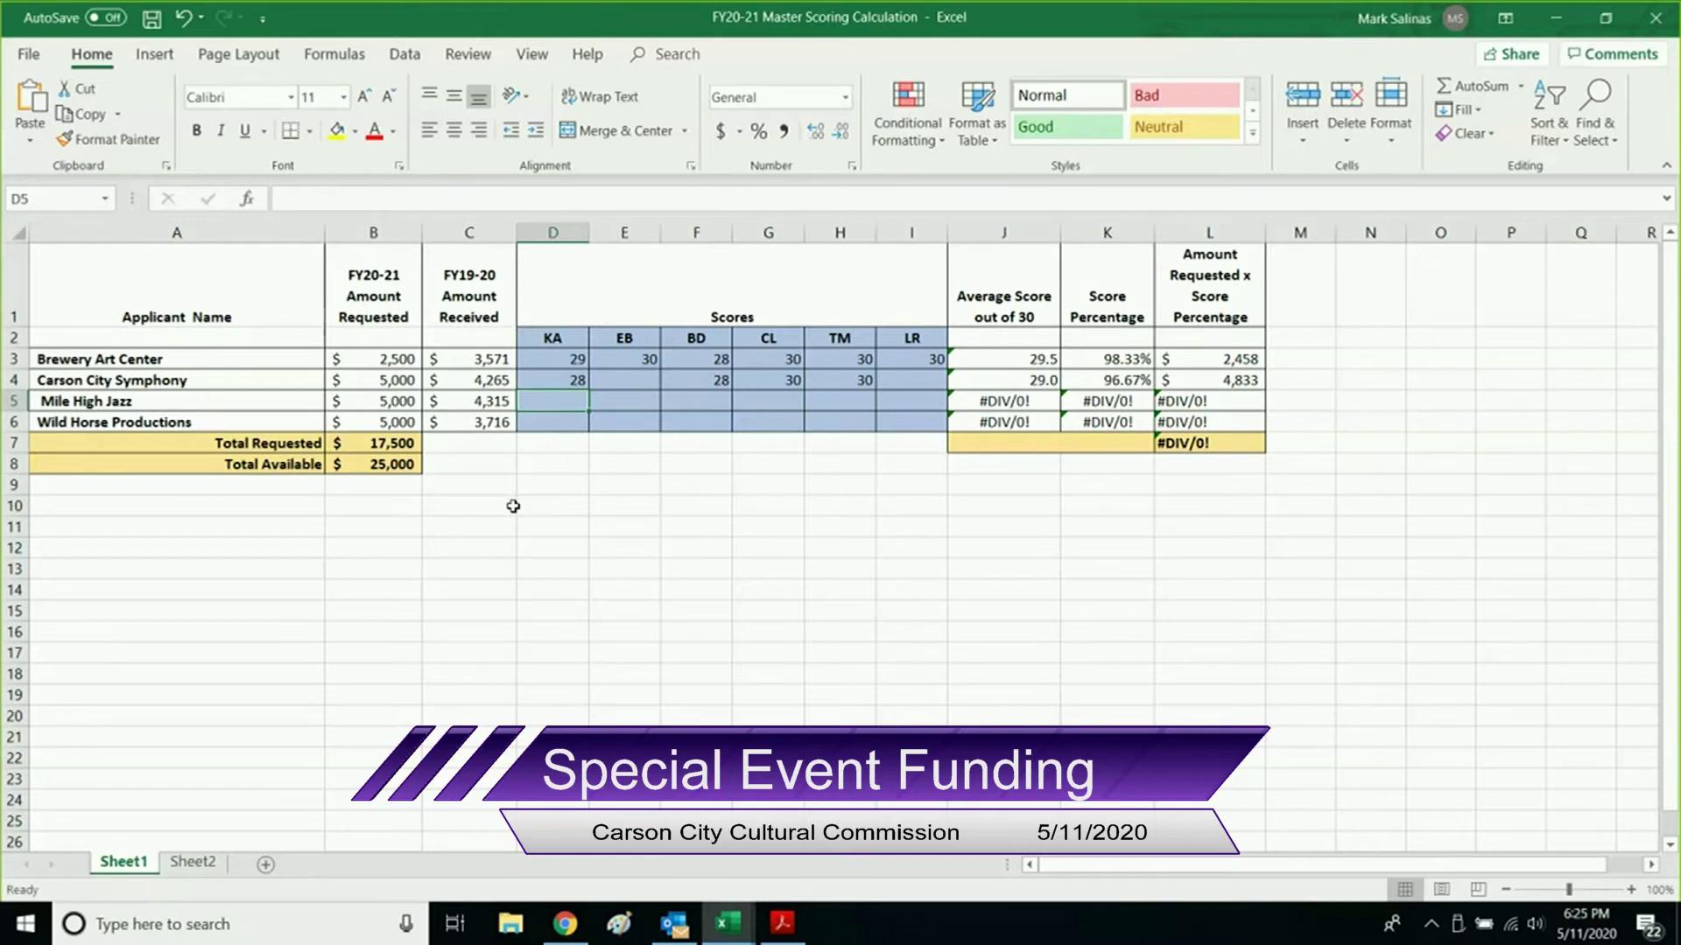
{"action": "left_click", "coordinate": [151, 17]}
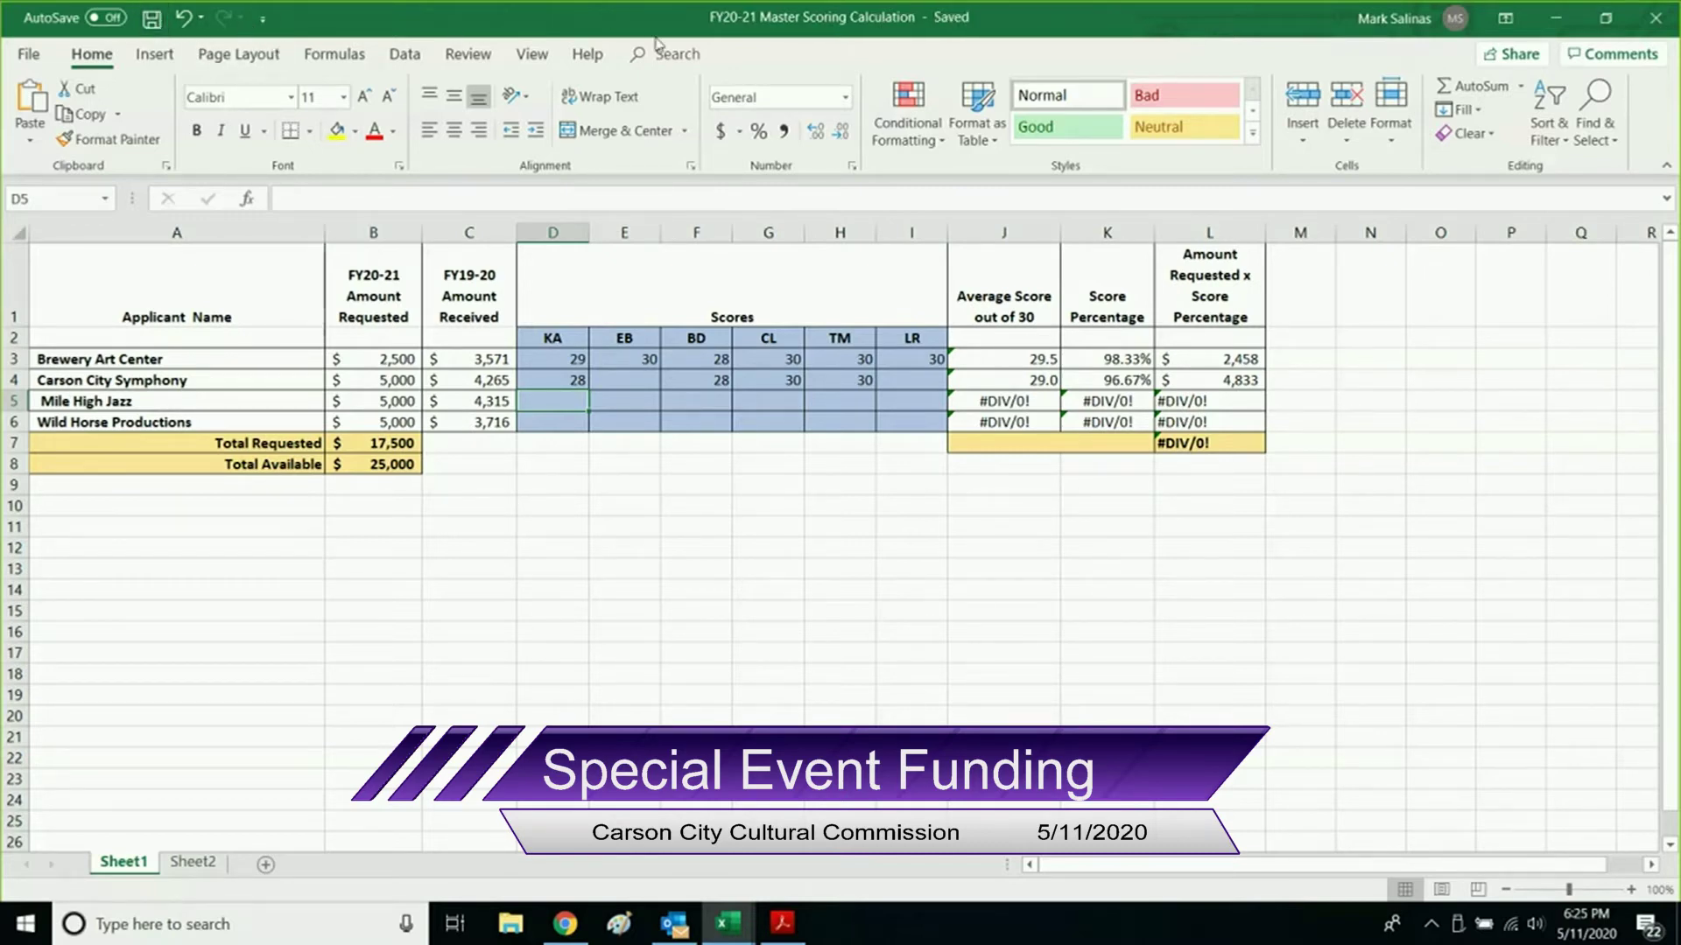
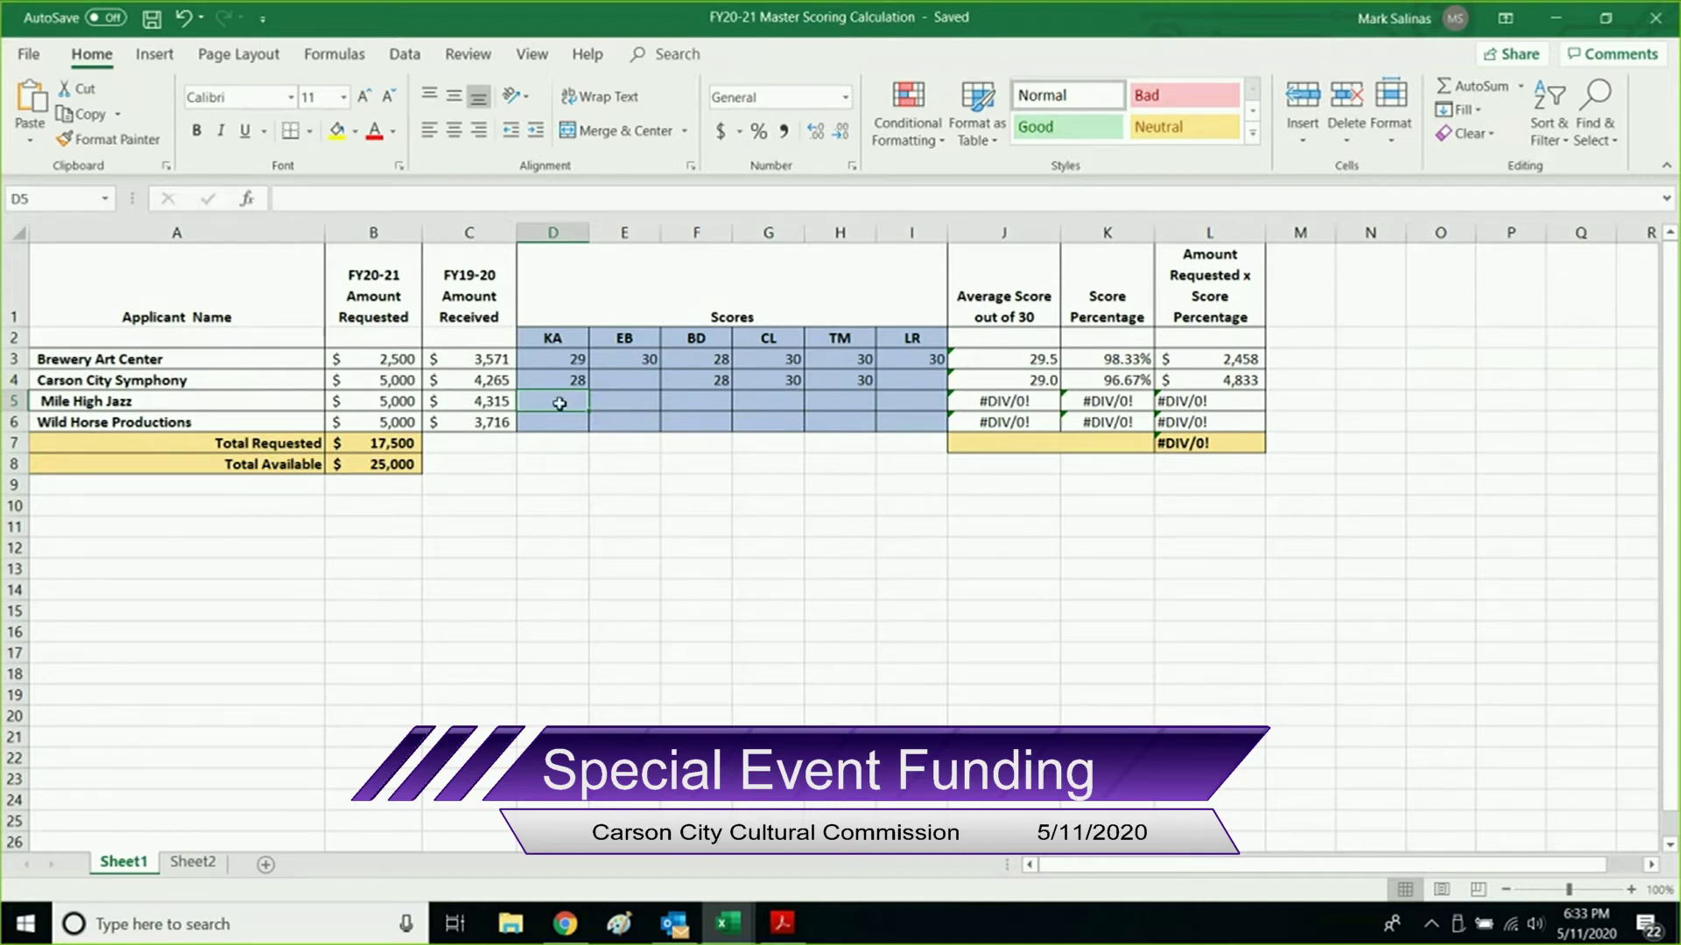
{"action": "left_click", "coordinate": [176, 405]}
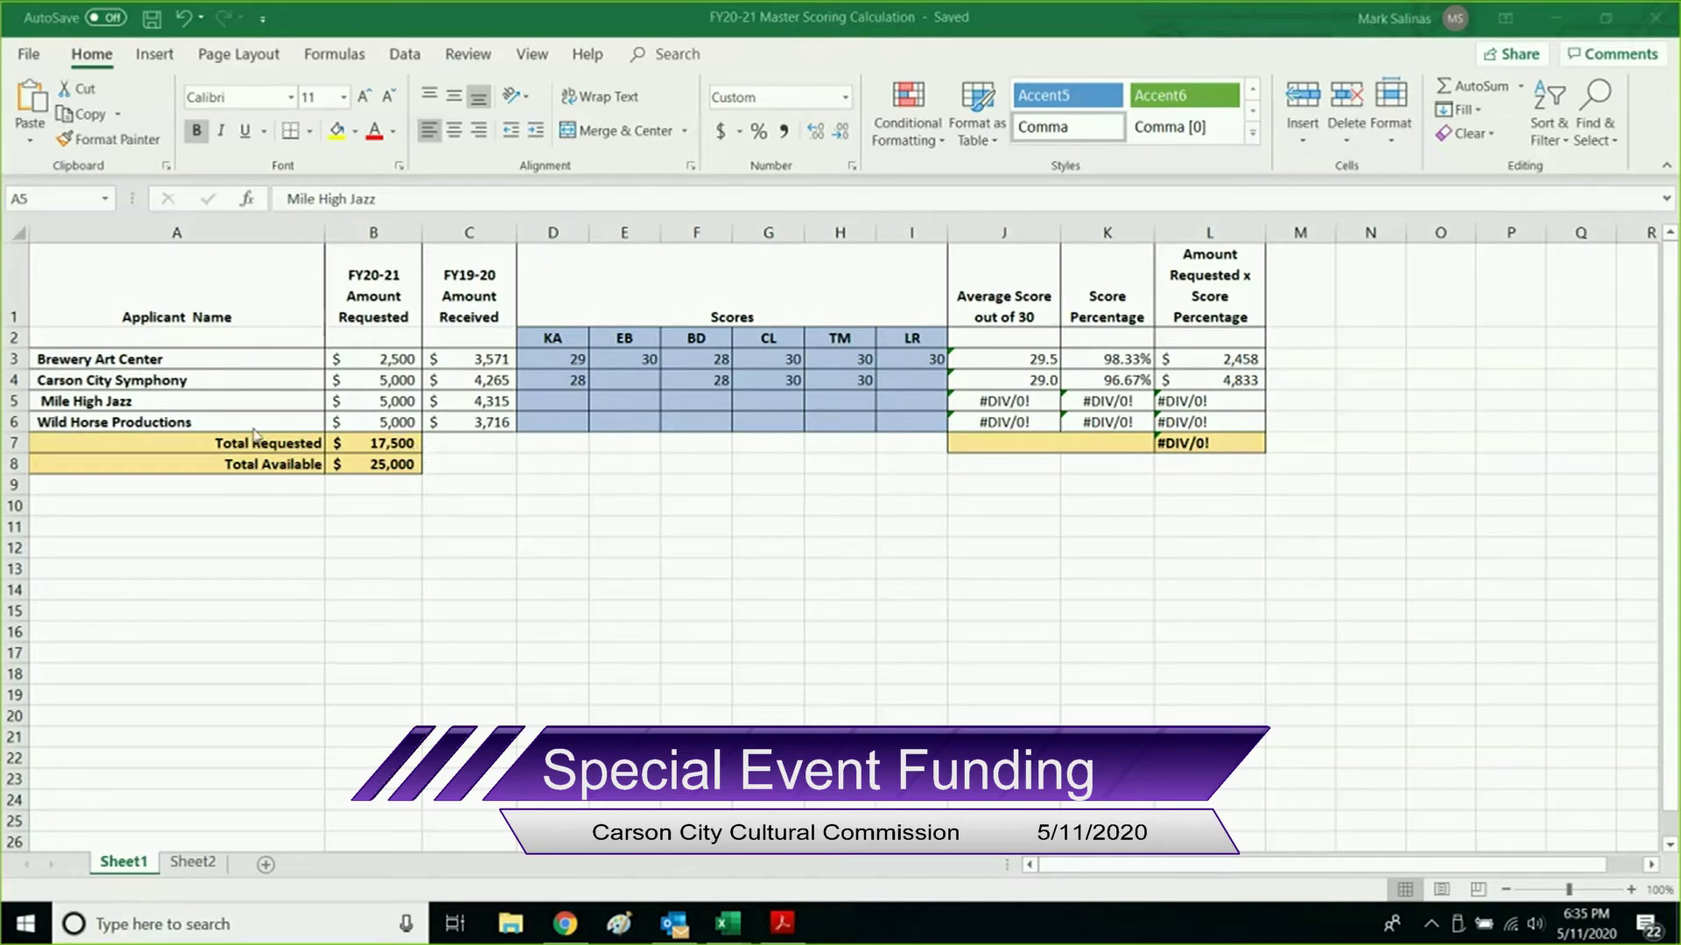
Enter Mile High Jazz scores of 29 for KA and 29 for BD, leaving EB blank.
{"action": "left_click", "coordinate": [205, 408]}
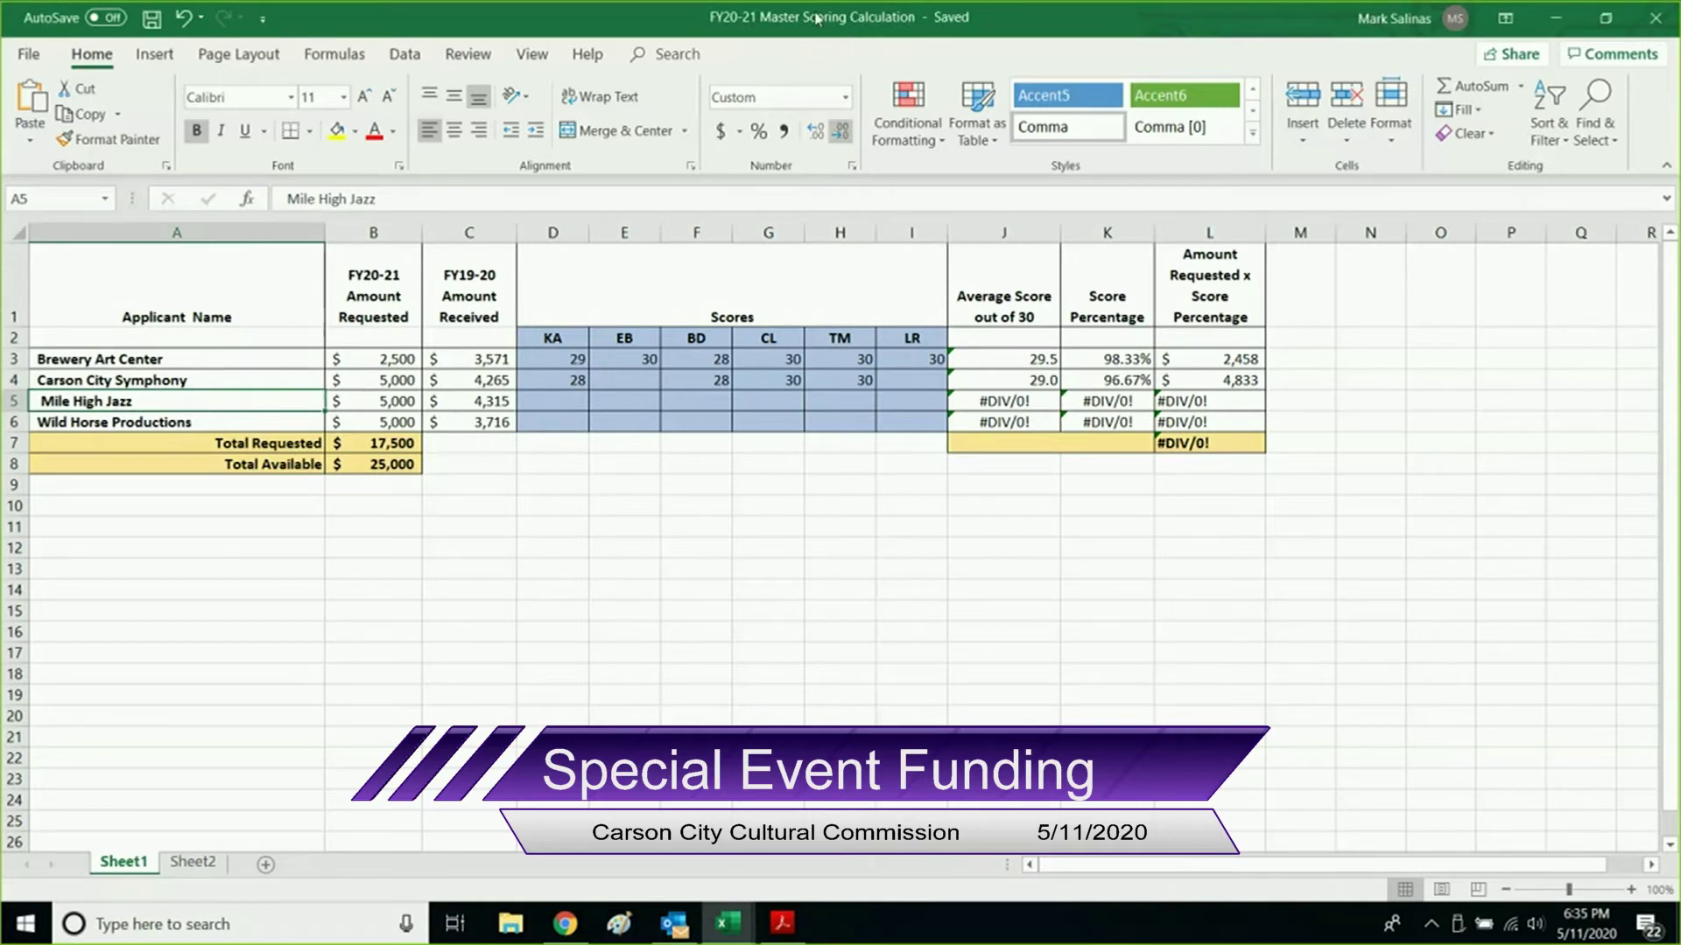
{"action": "left_click", "coordinate": [853, 30]}
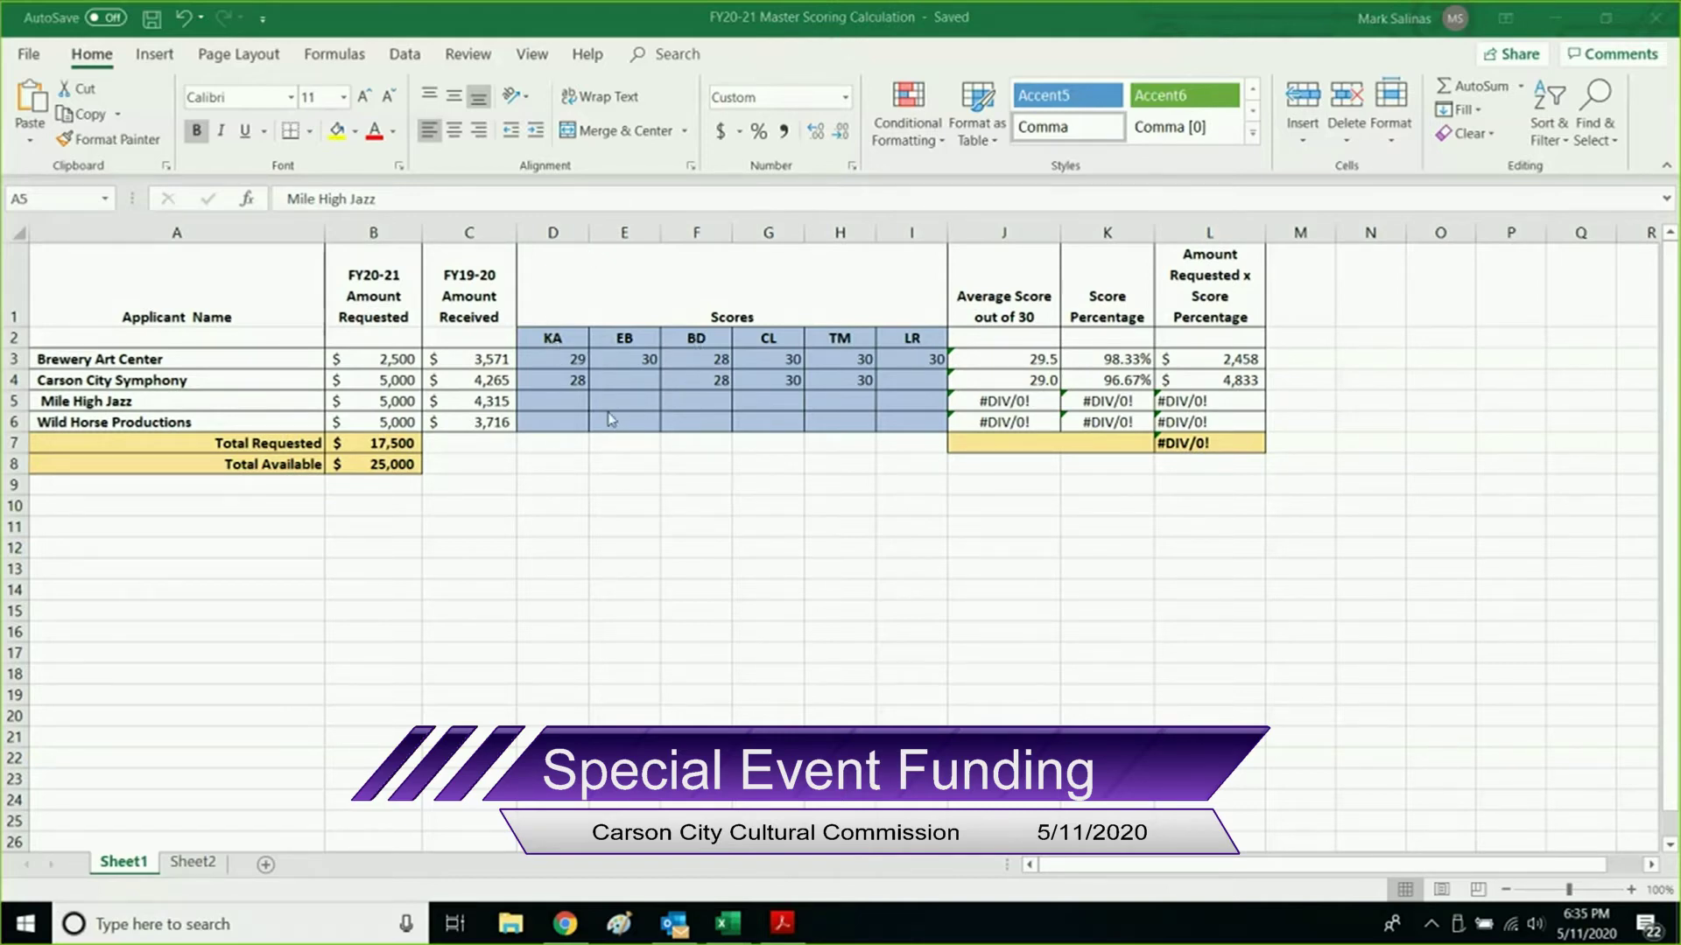
{"action": "left_click", "coordinate": [560, 400]}
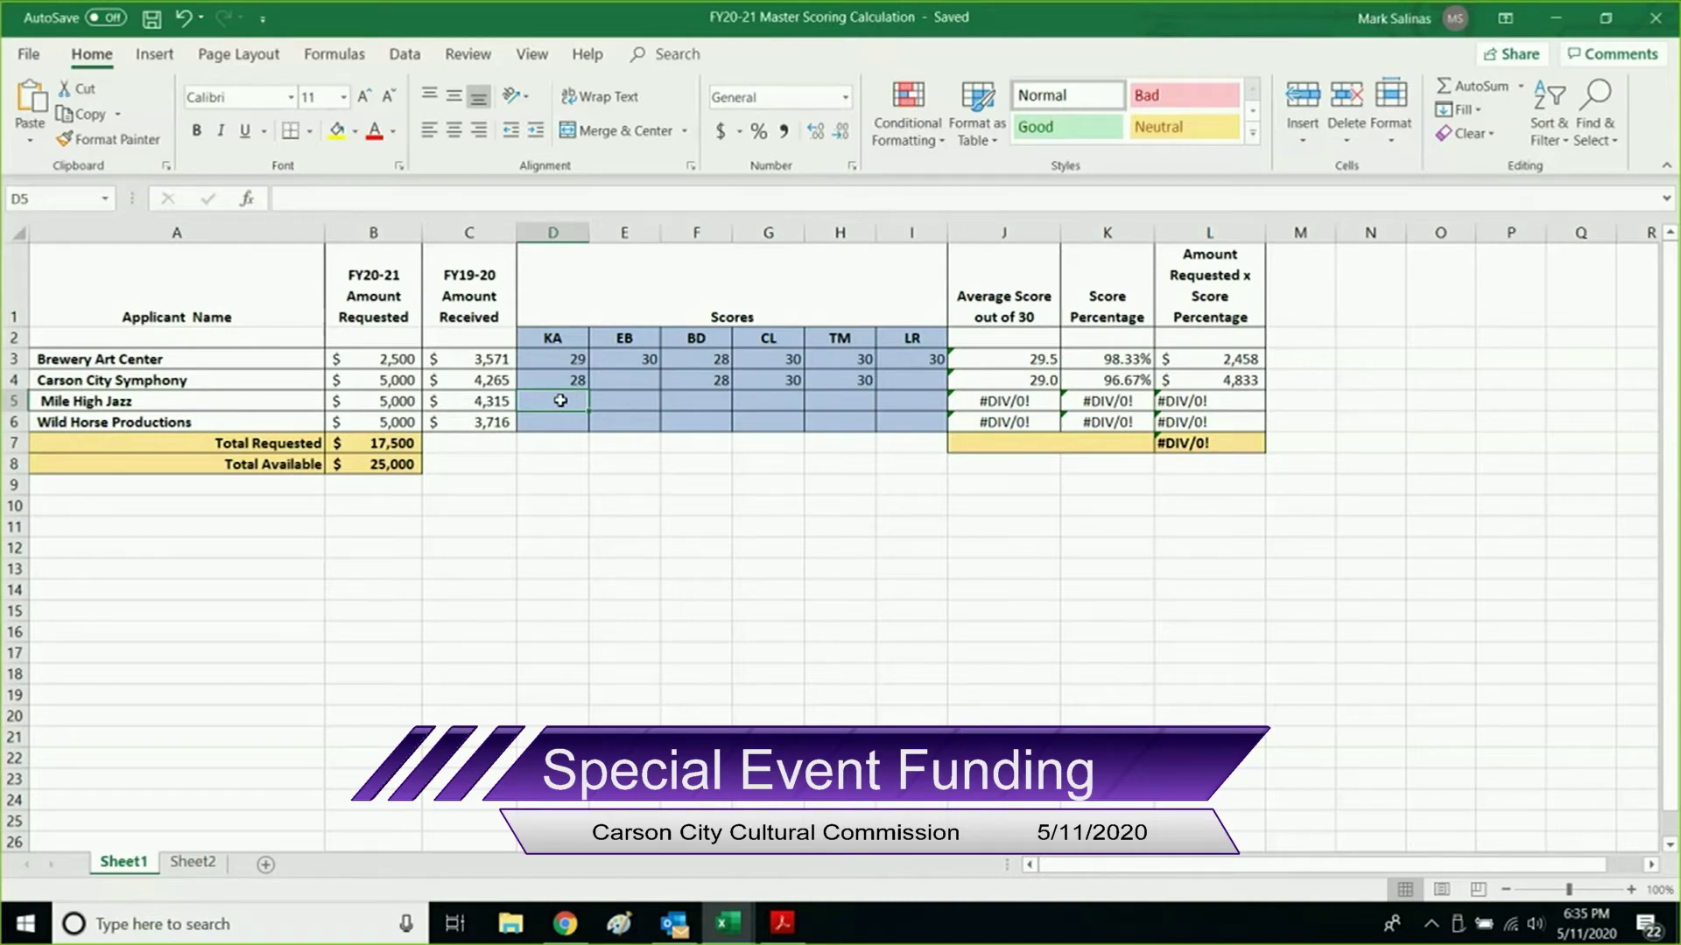
{"action": "type", "text": "29"}
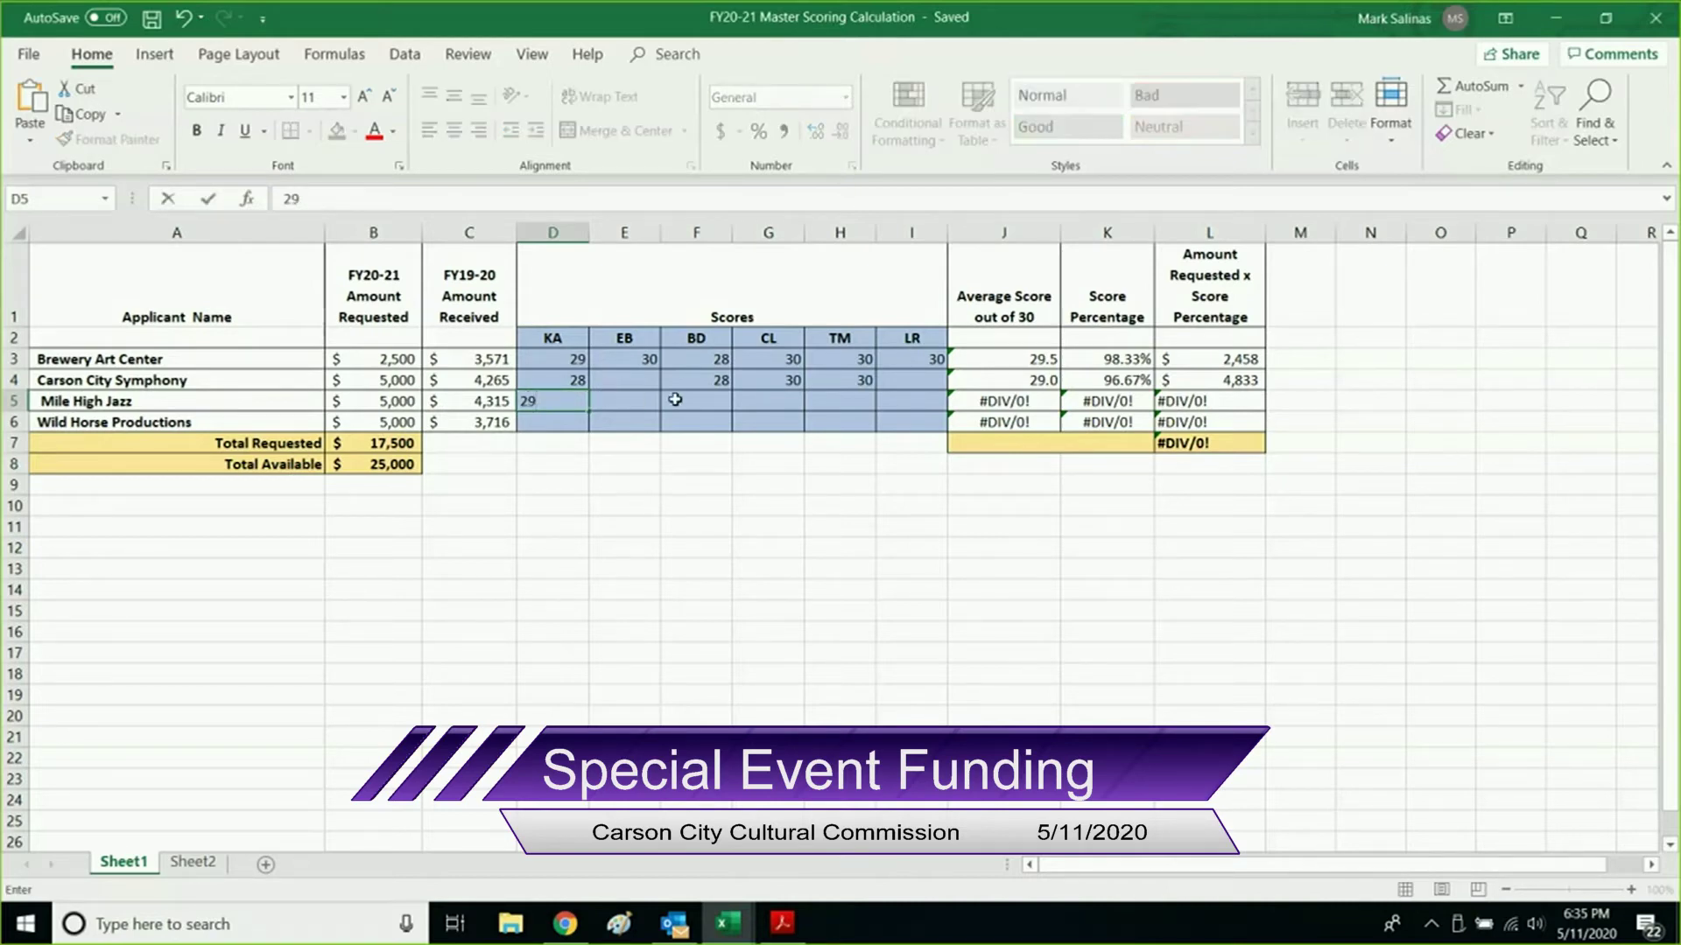
{"action": "left_click", "coordinate": [712, 399]}
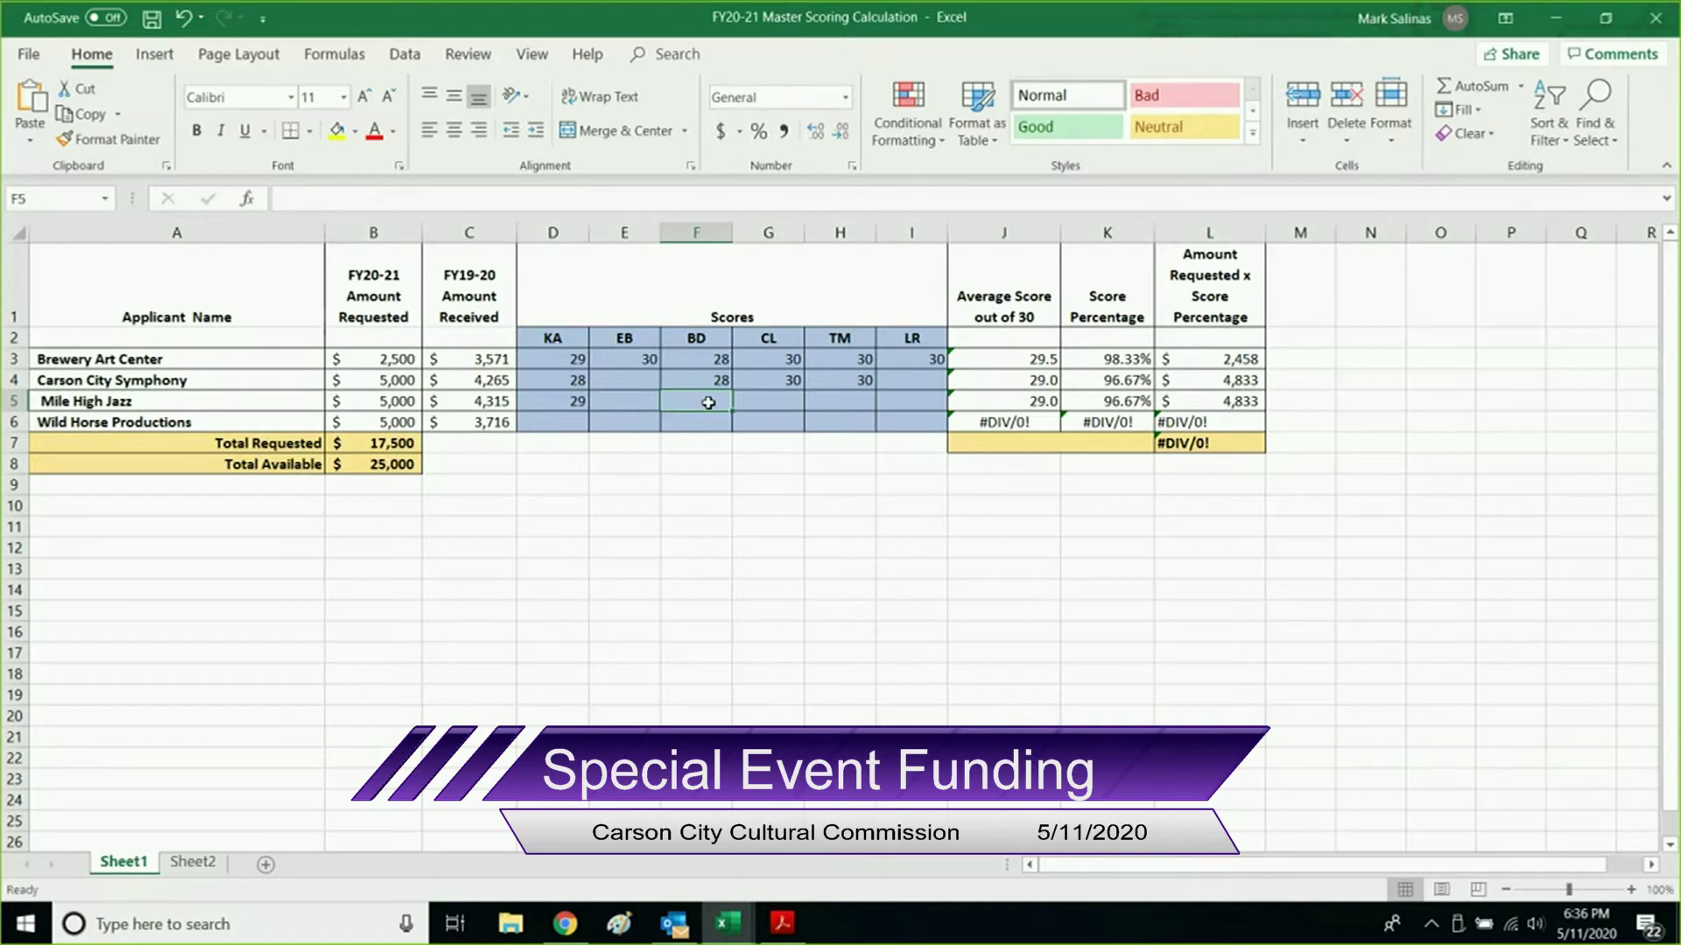
{"action": "type", "text": "29"}
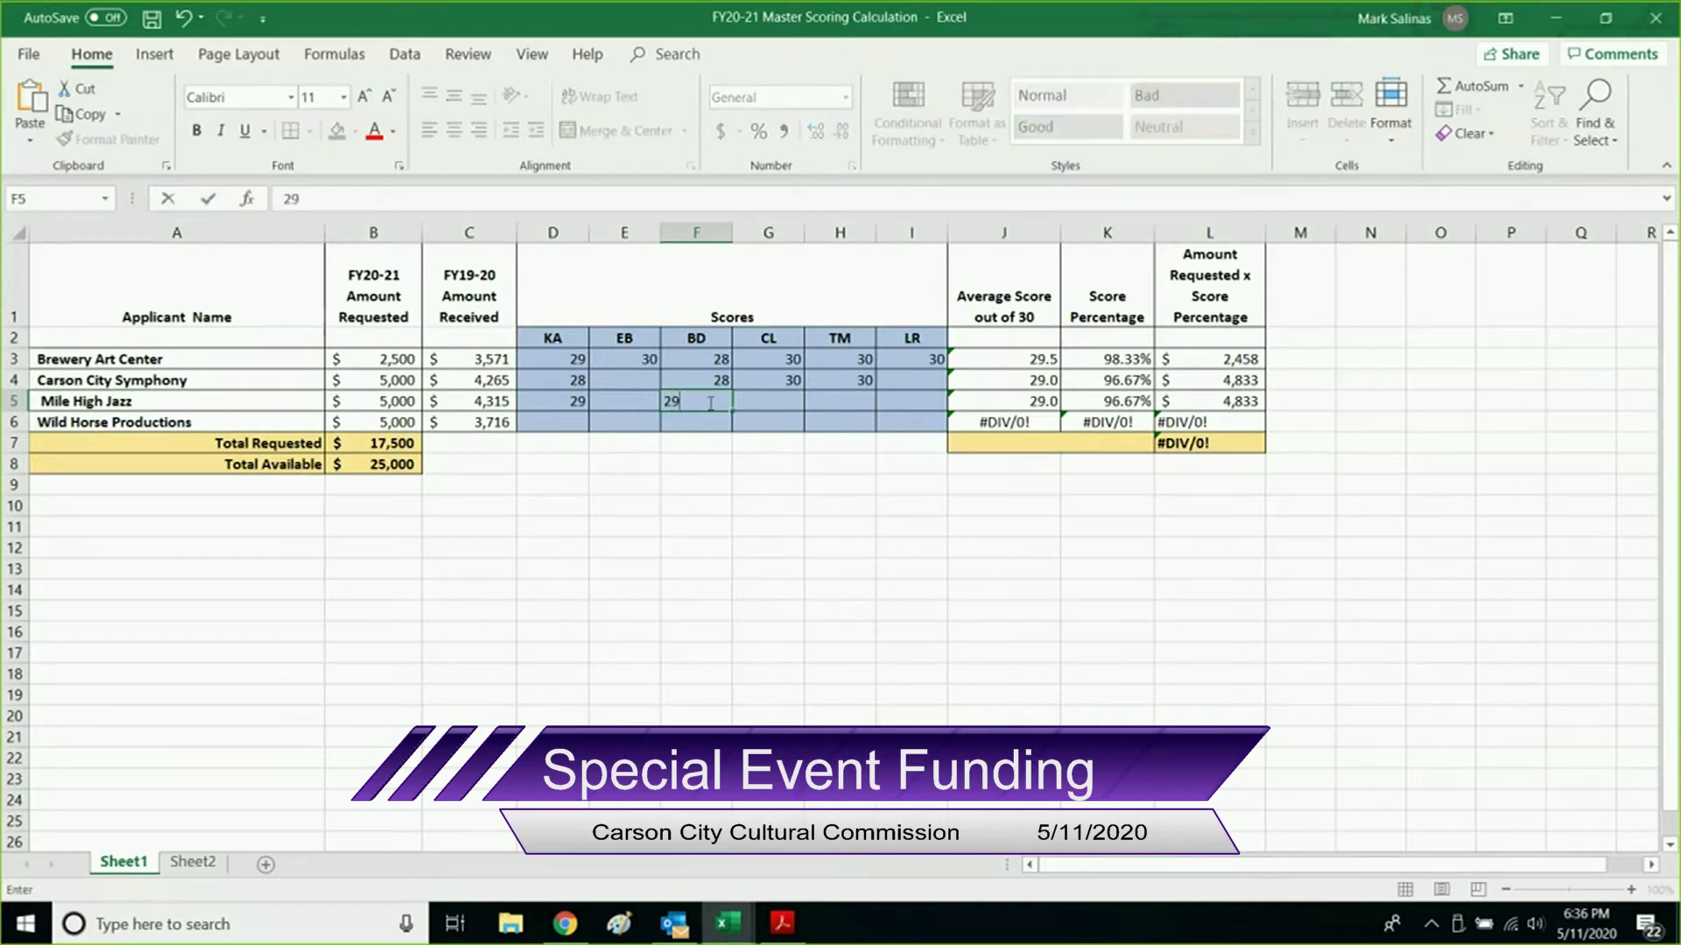
Enter Mile High Jazz scores of 30 each for CL, TM and LR.
{"action": "left_click", "coordinate": [770, 397]}
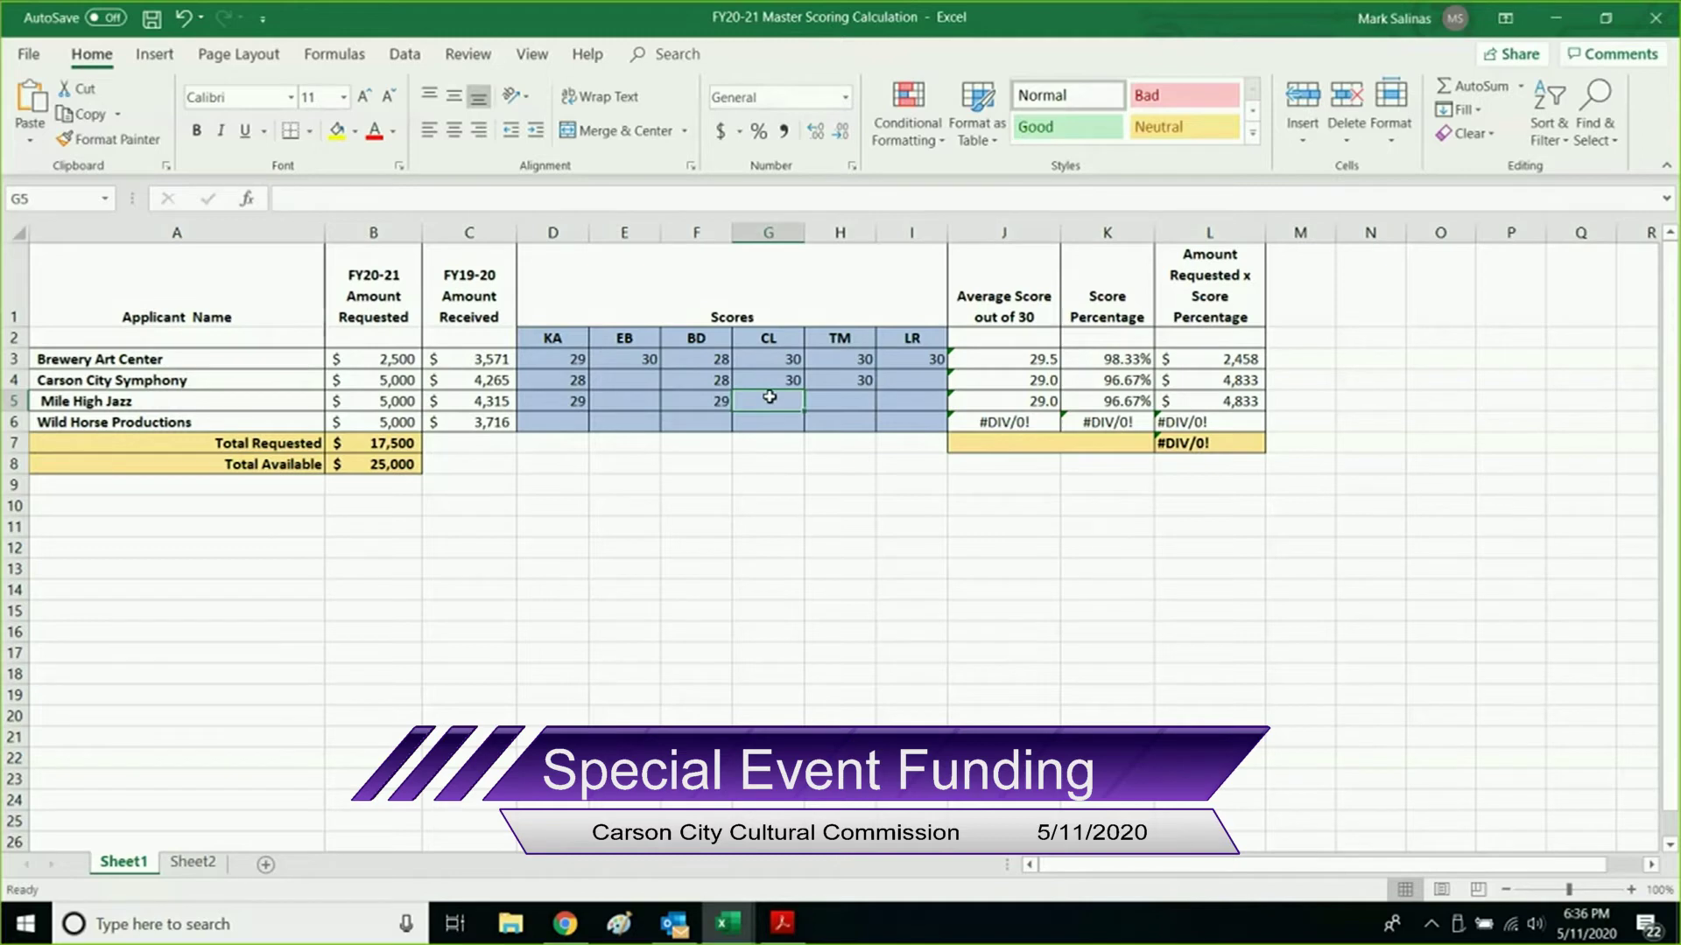
{"action": "type", "text": "30"}
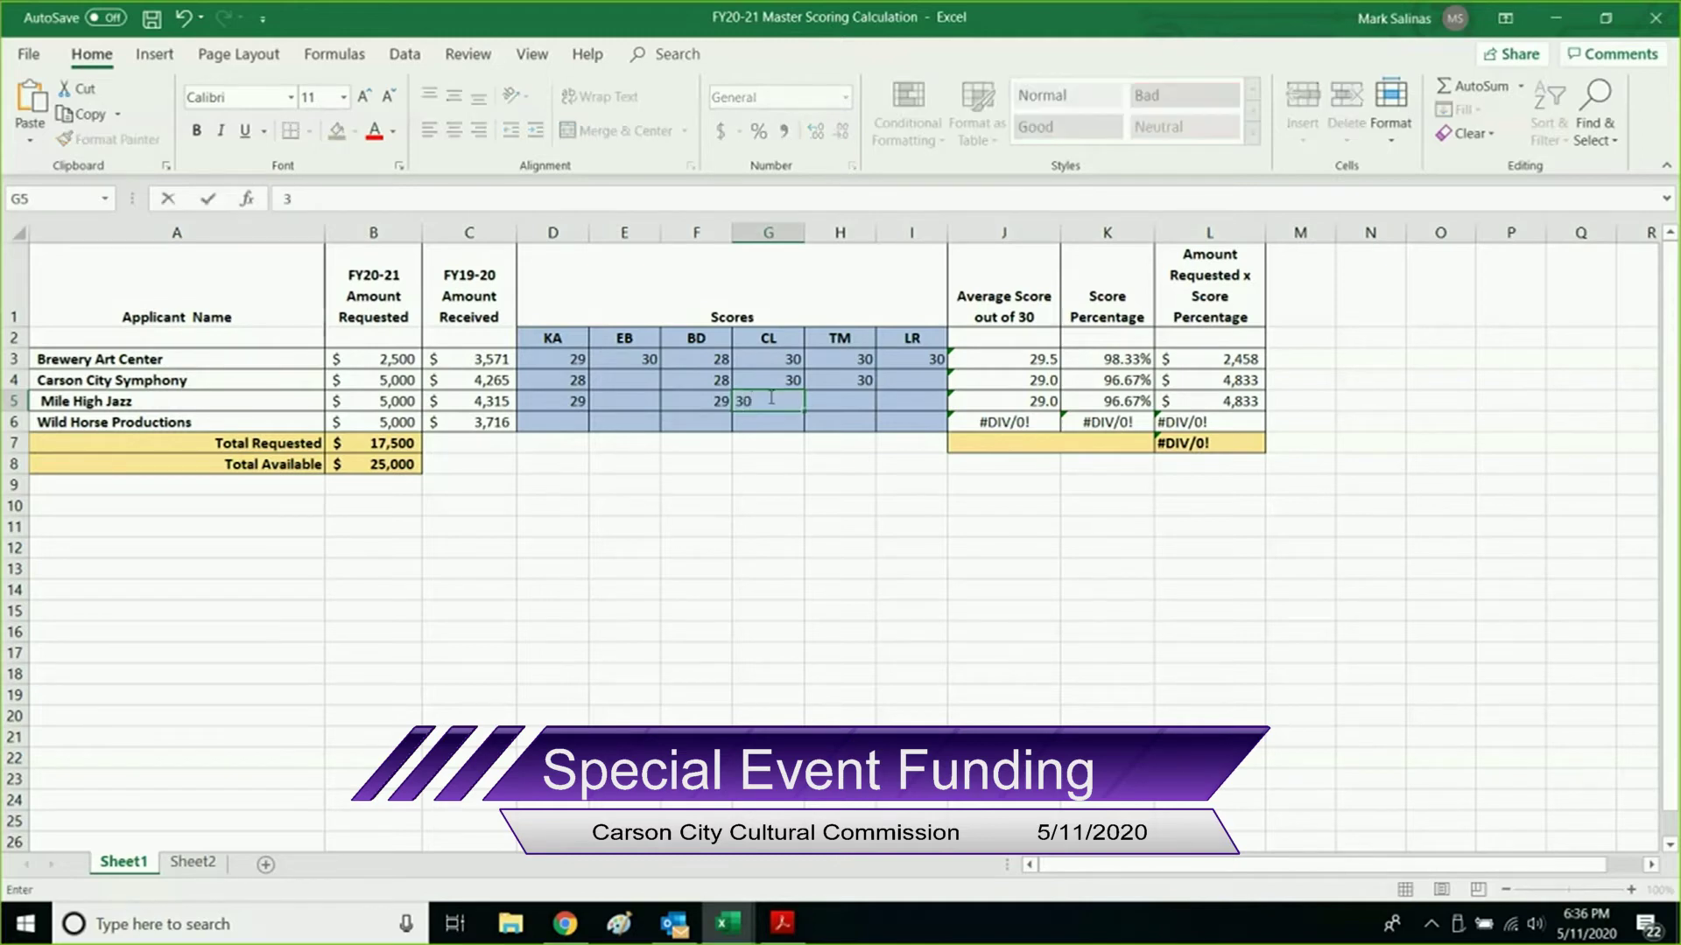
{"action": "left_click", "coordinate": [839, 402]}
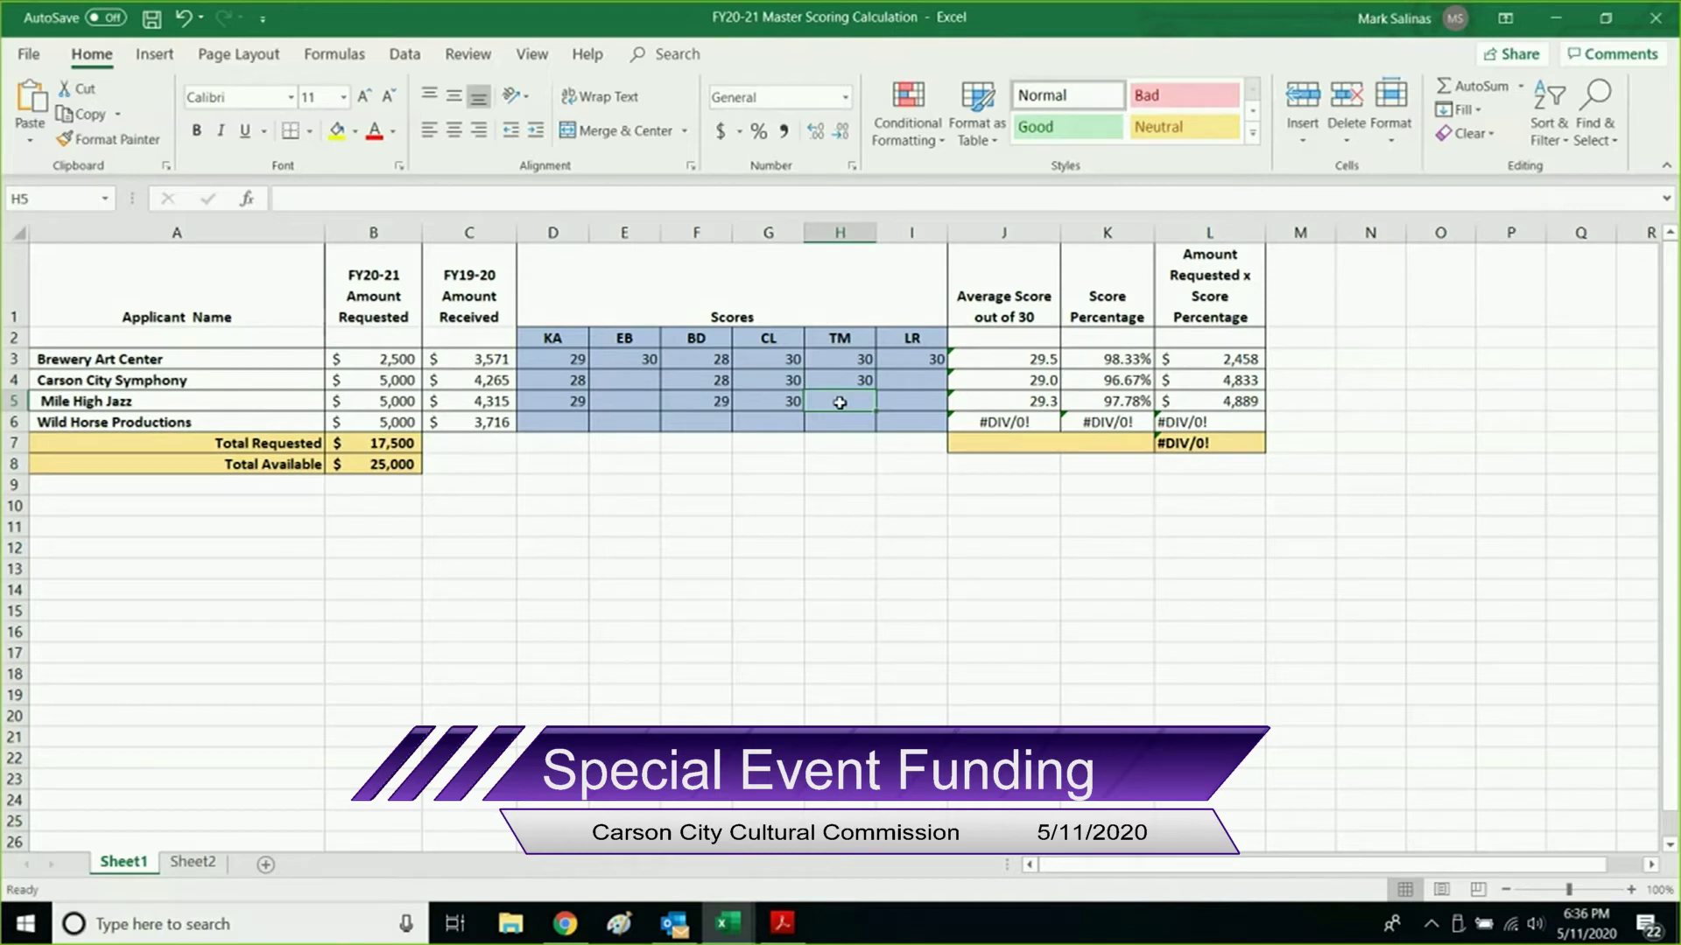
{"action": "type", "text": "30"}
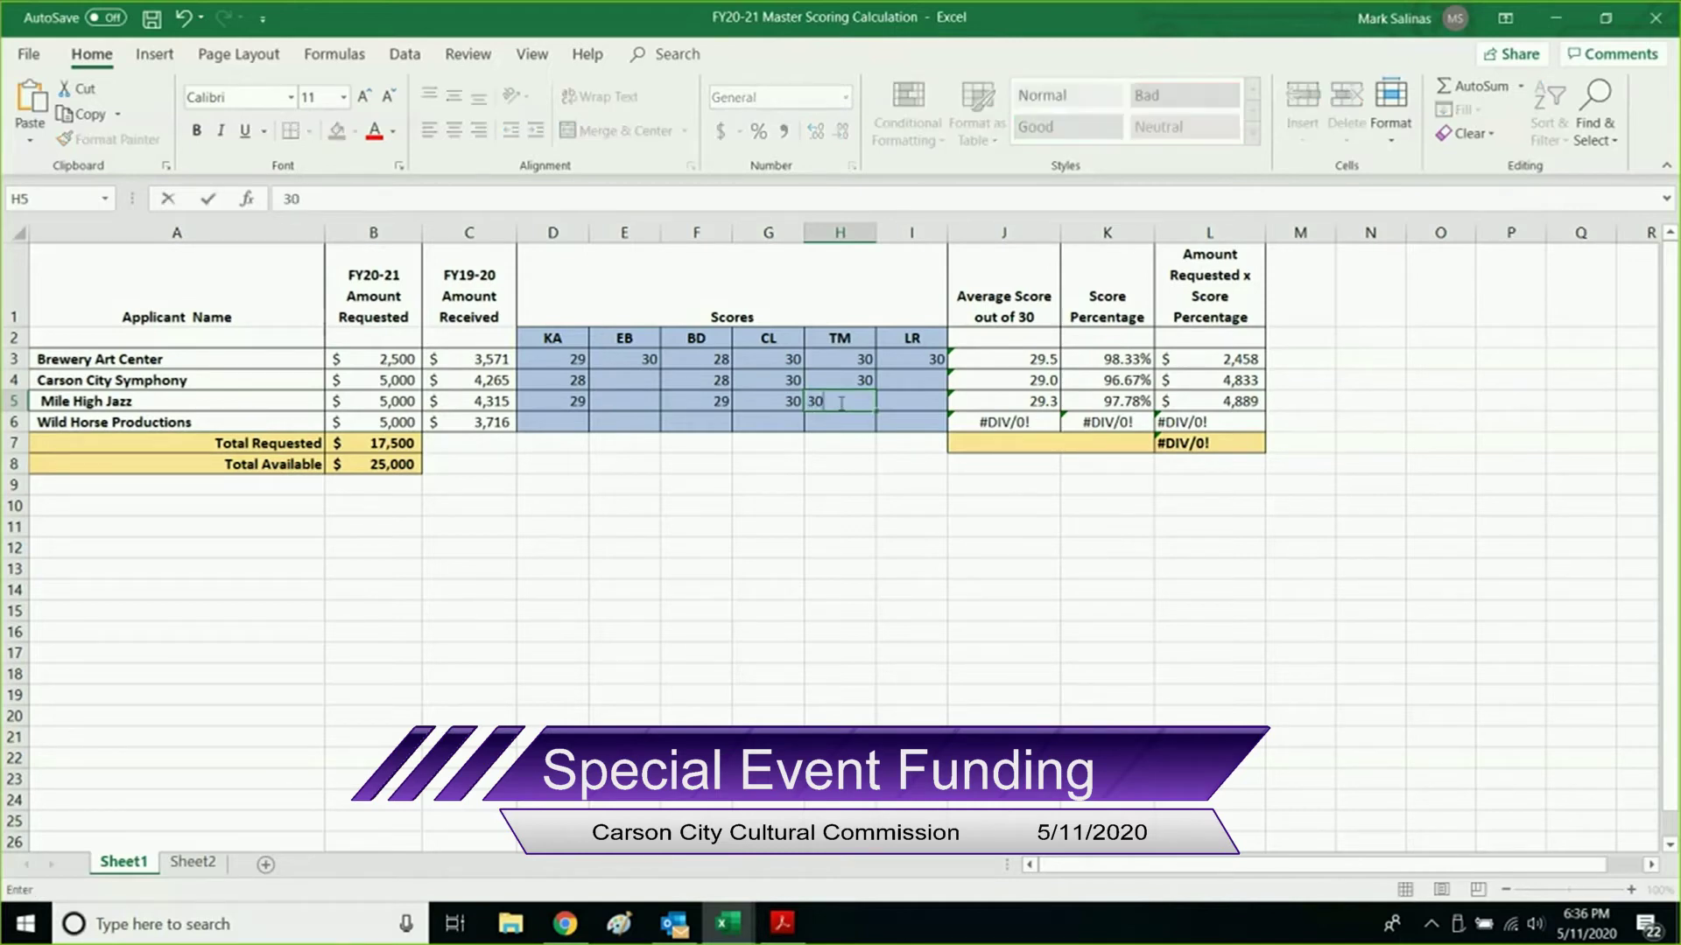
{"action": "left_click", "coordinate": [898, 401]}
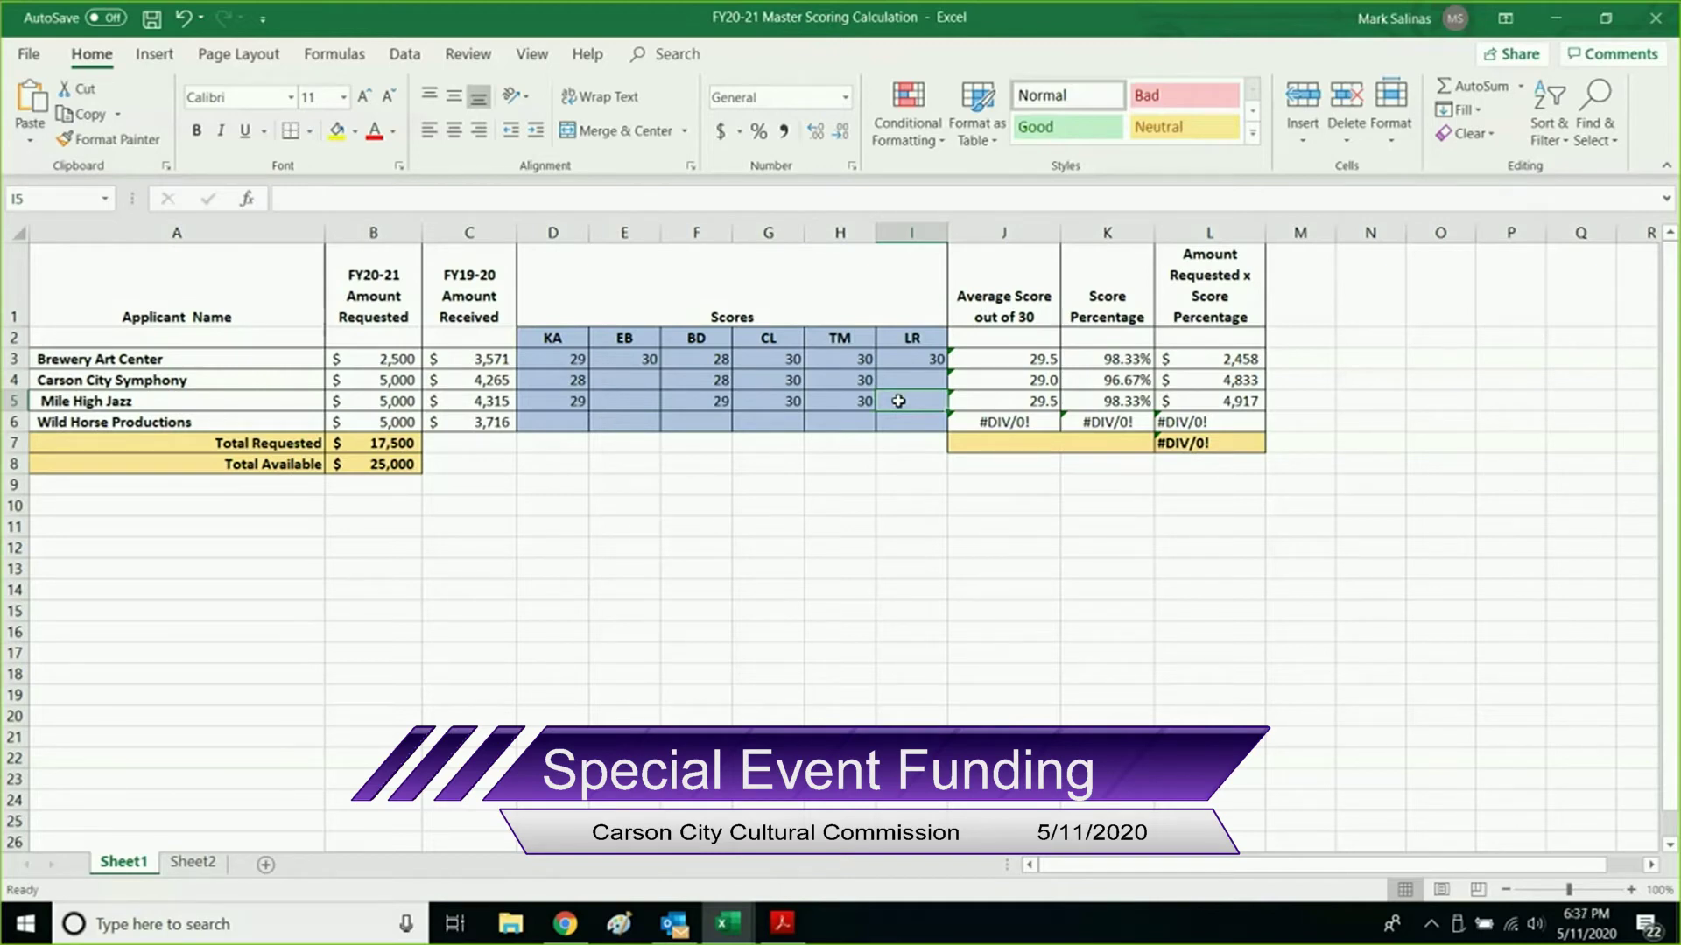
{"action": "type", "text": "30"}
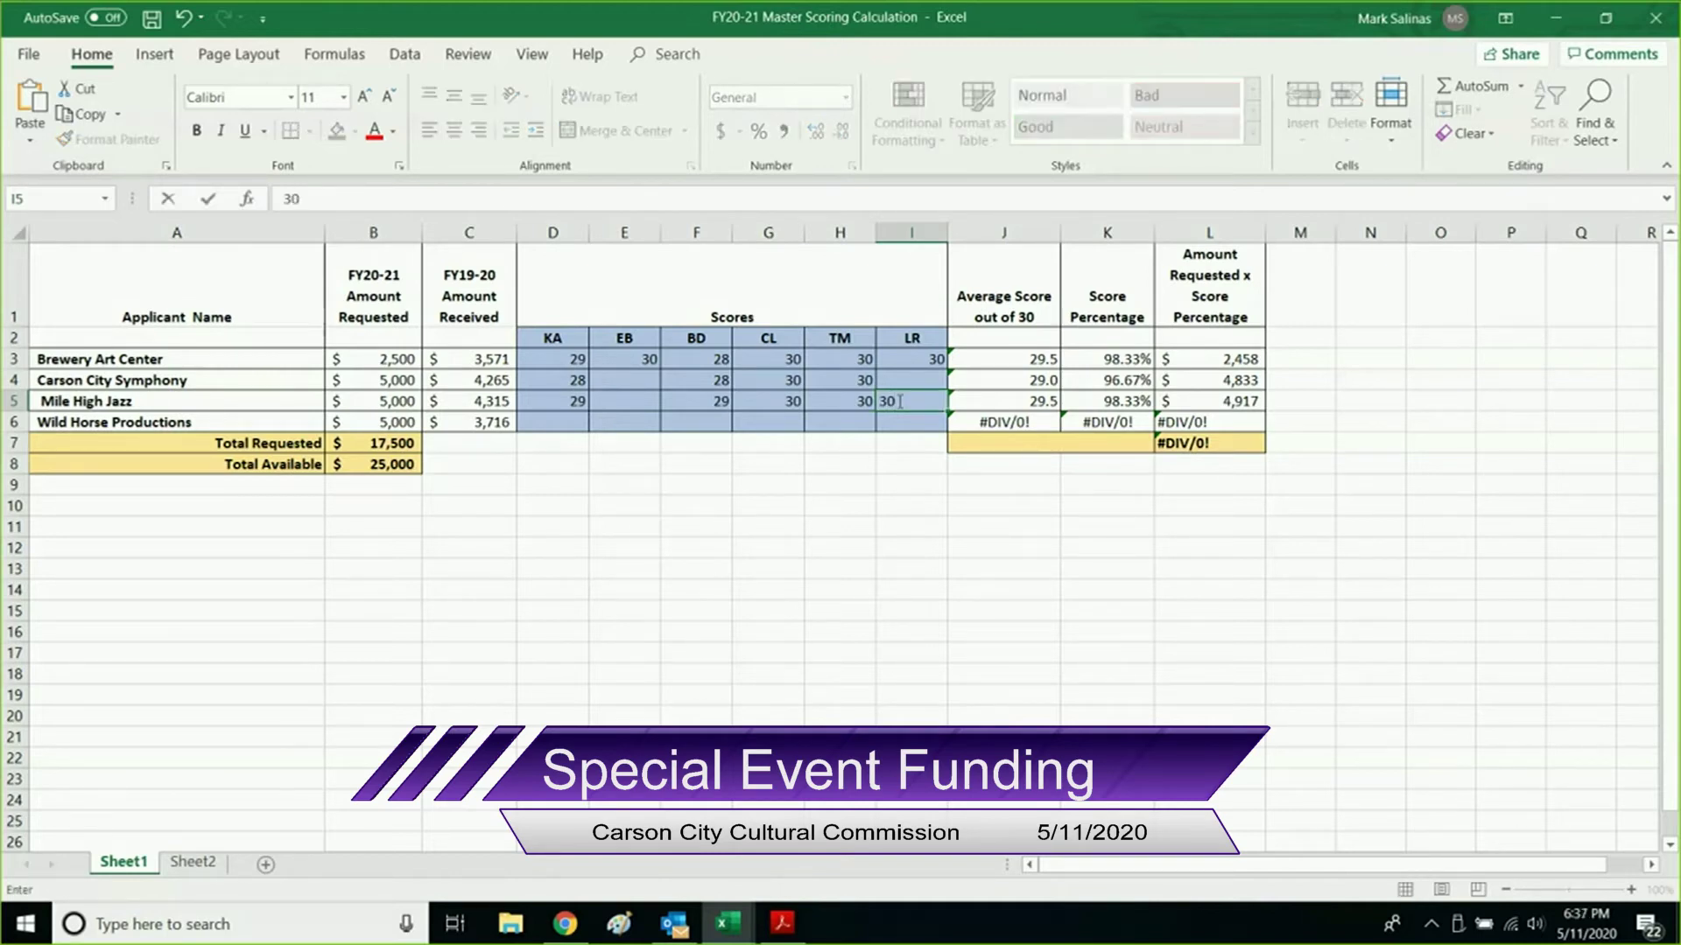
{"action": "key", "text": "Tab"}
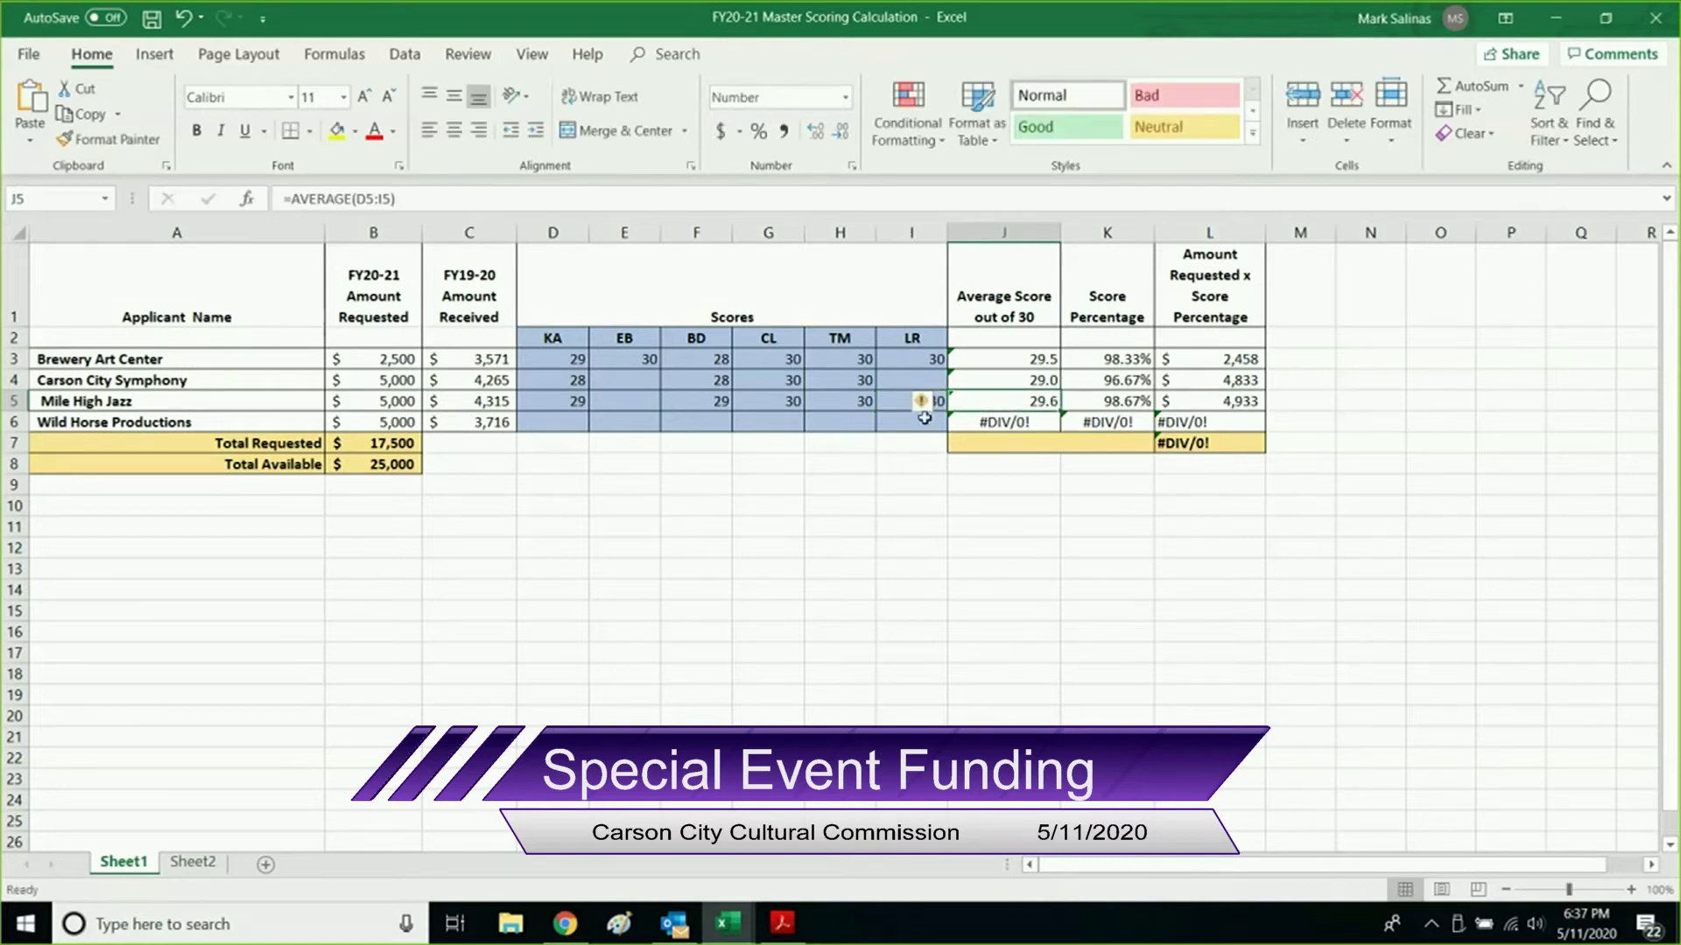
Check the Mile High Jazz LR score and average score, and save the workbook.
{"action": "left_click", "coordinate": [900, 401]}
{"action": "left_click", "coordinate": [986, 396]}
{"action": "left_click", "coordinate": [1007, 482]}
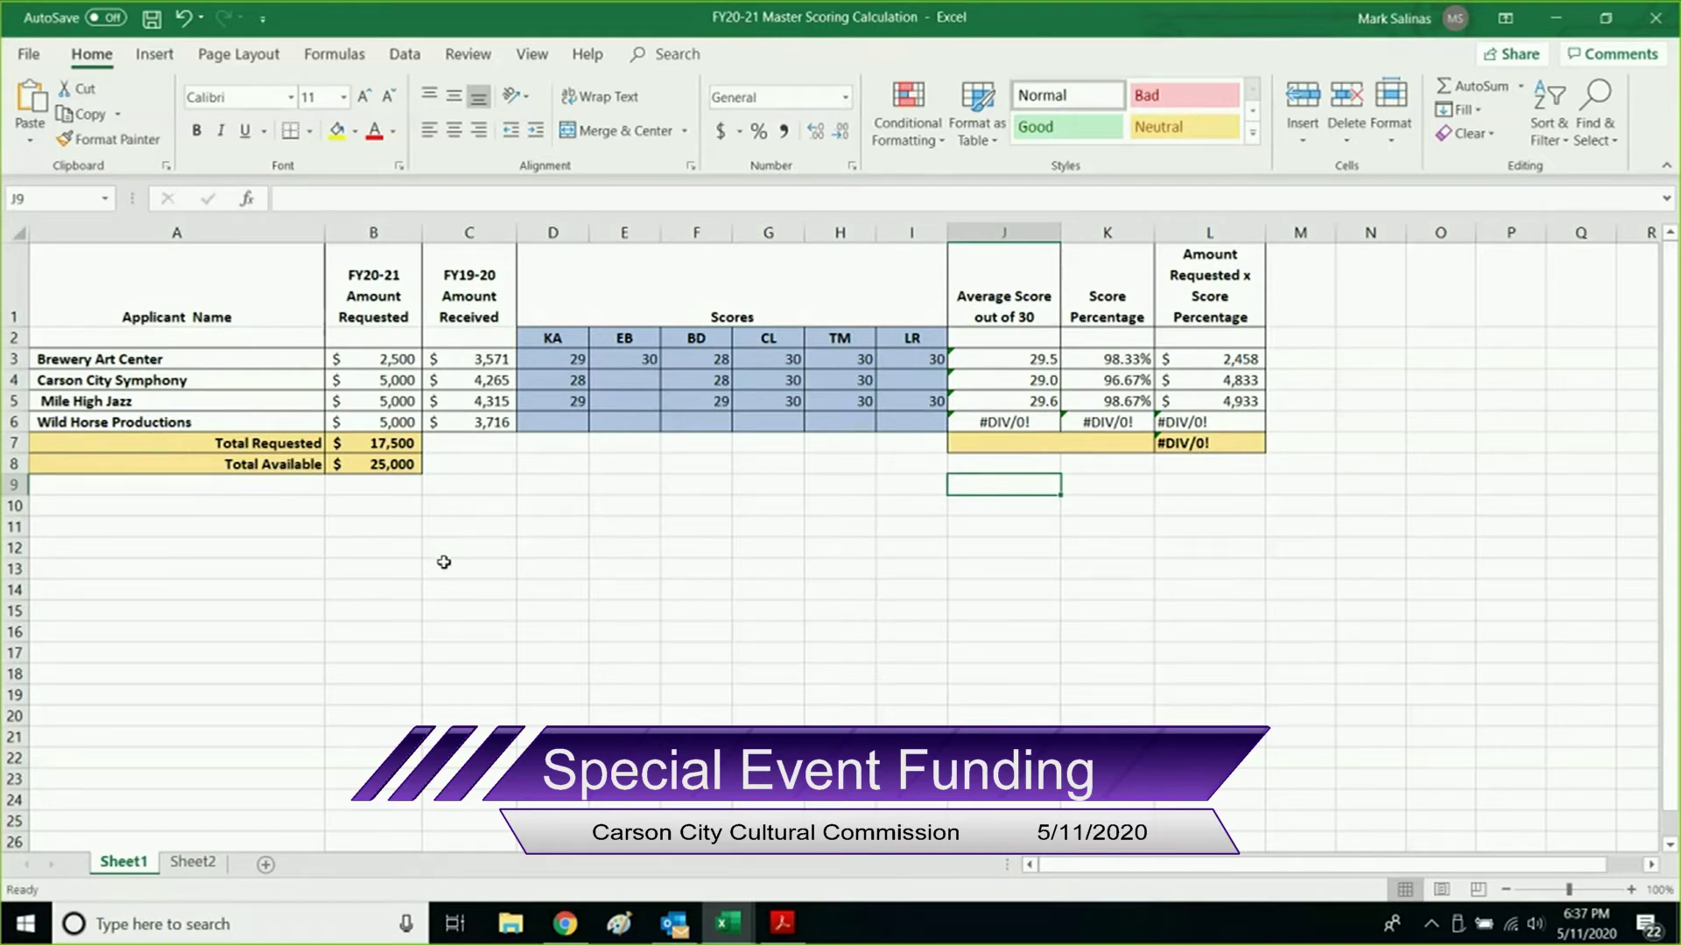
{"action": "left_click", "coordinate": [151, 18]}
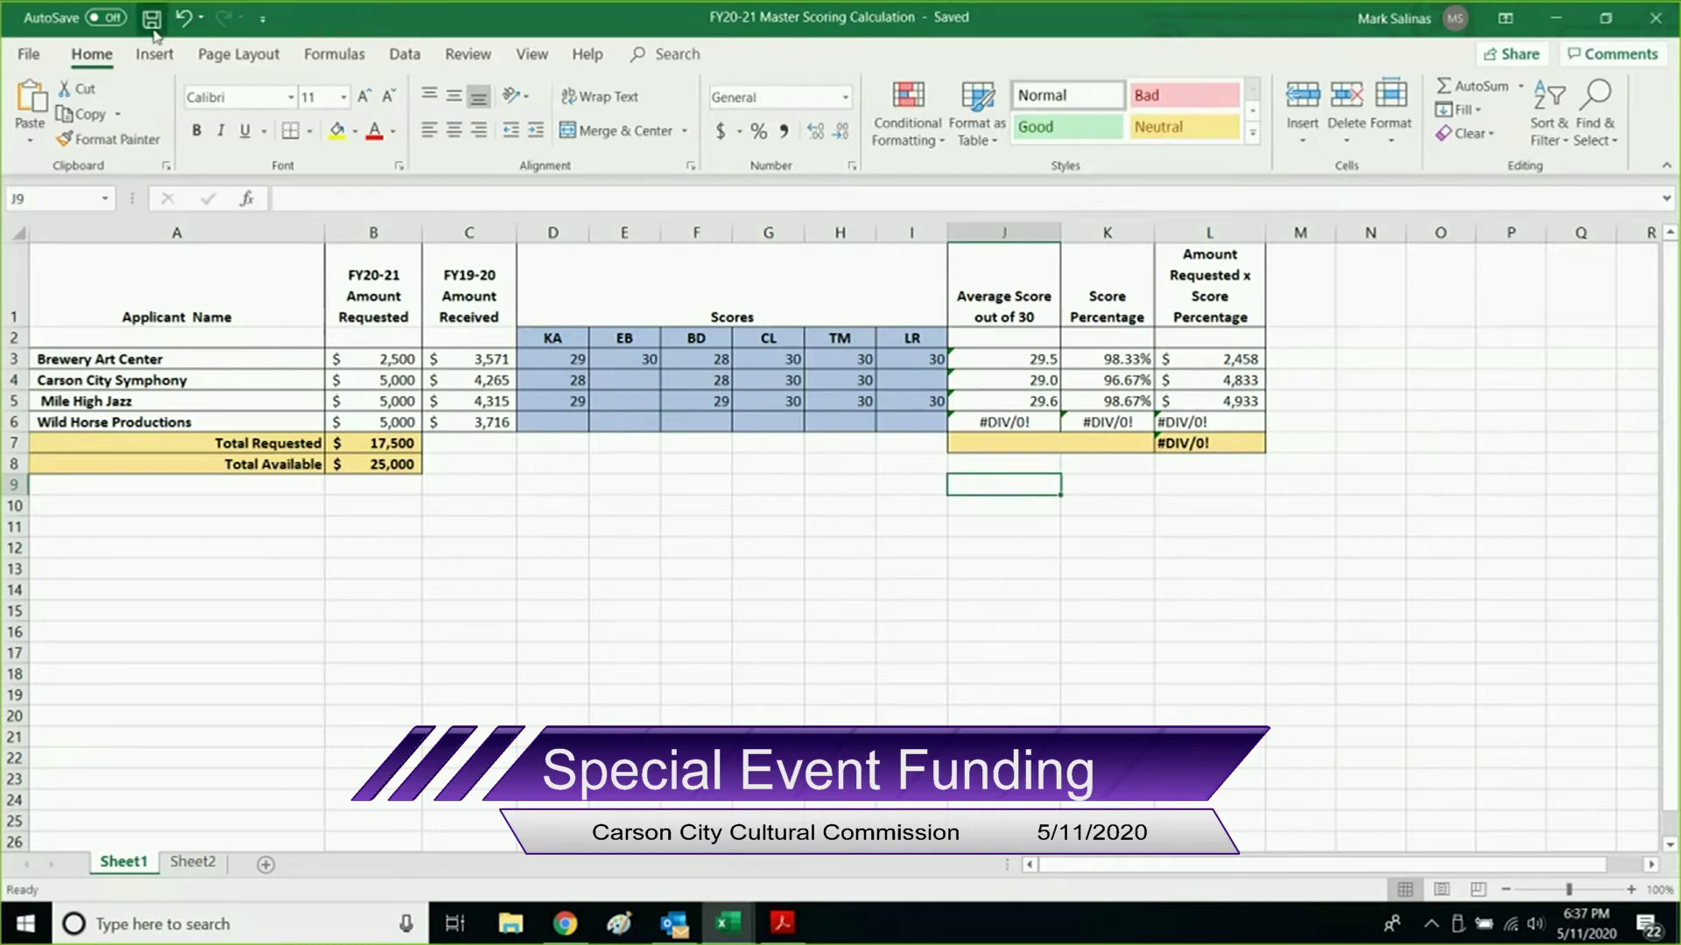
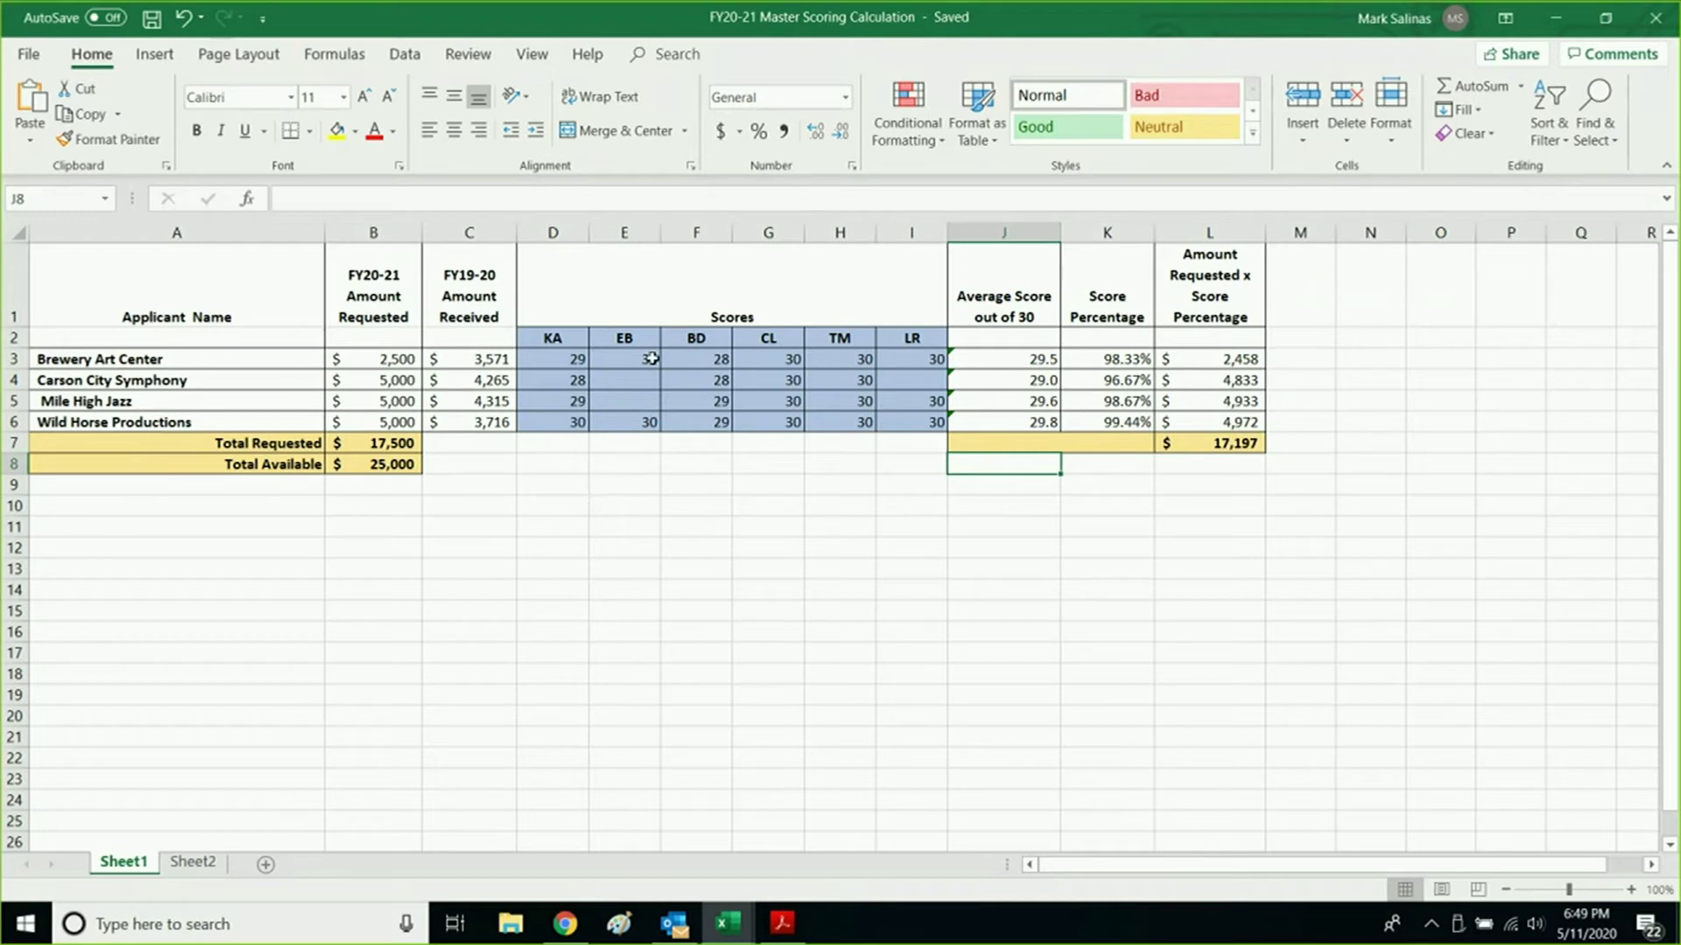
Review the Brewery Art Center's amount requested multiplied by score percentage, and save the workbook.
{"action": "left_click", "coordinate": [180, 362]}
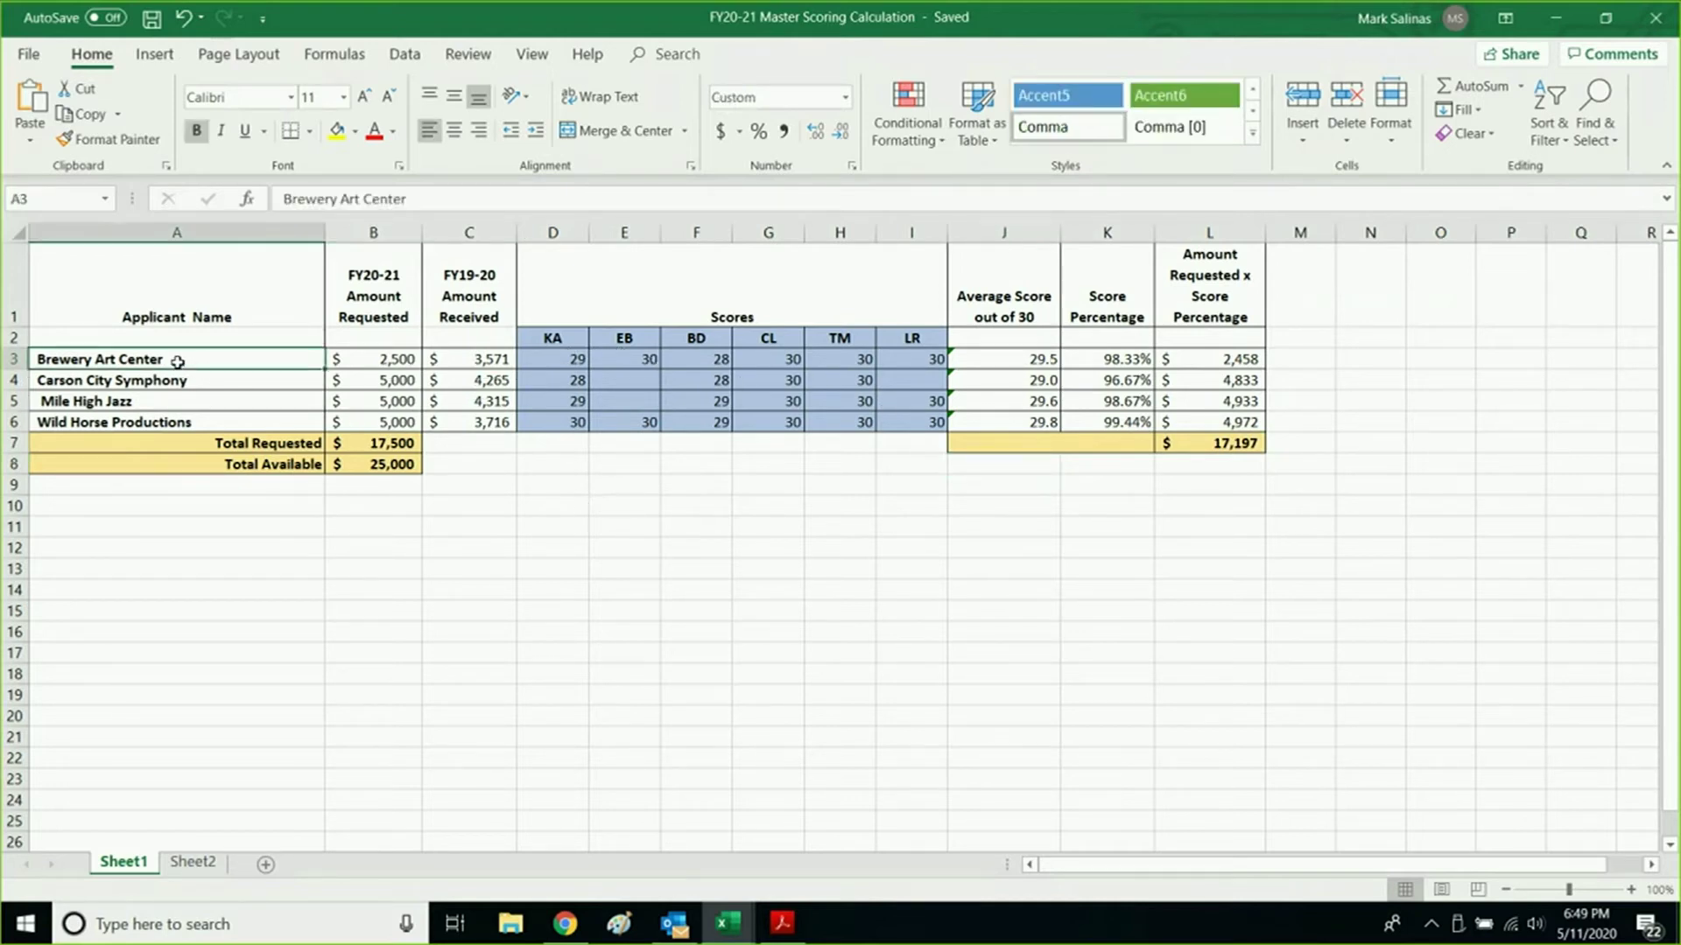
{"action": "left_click", "coordinate": [1232, 357]}
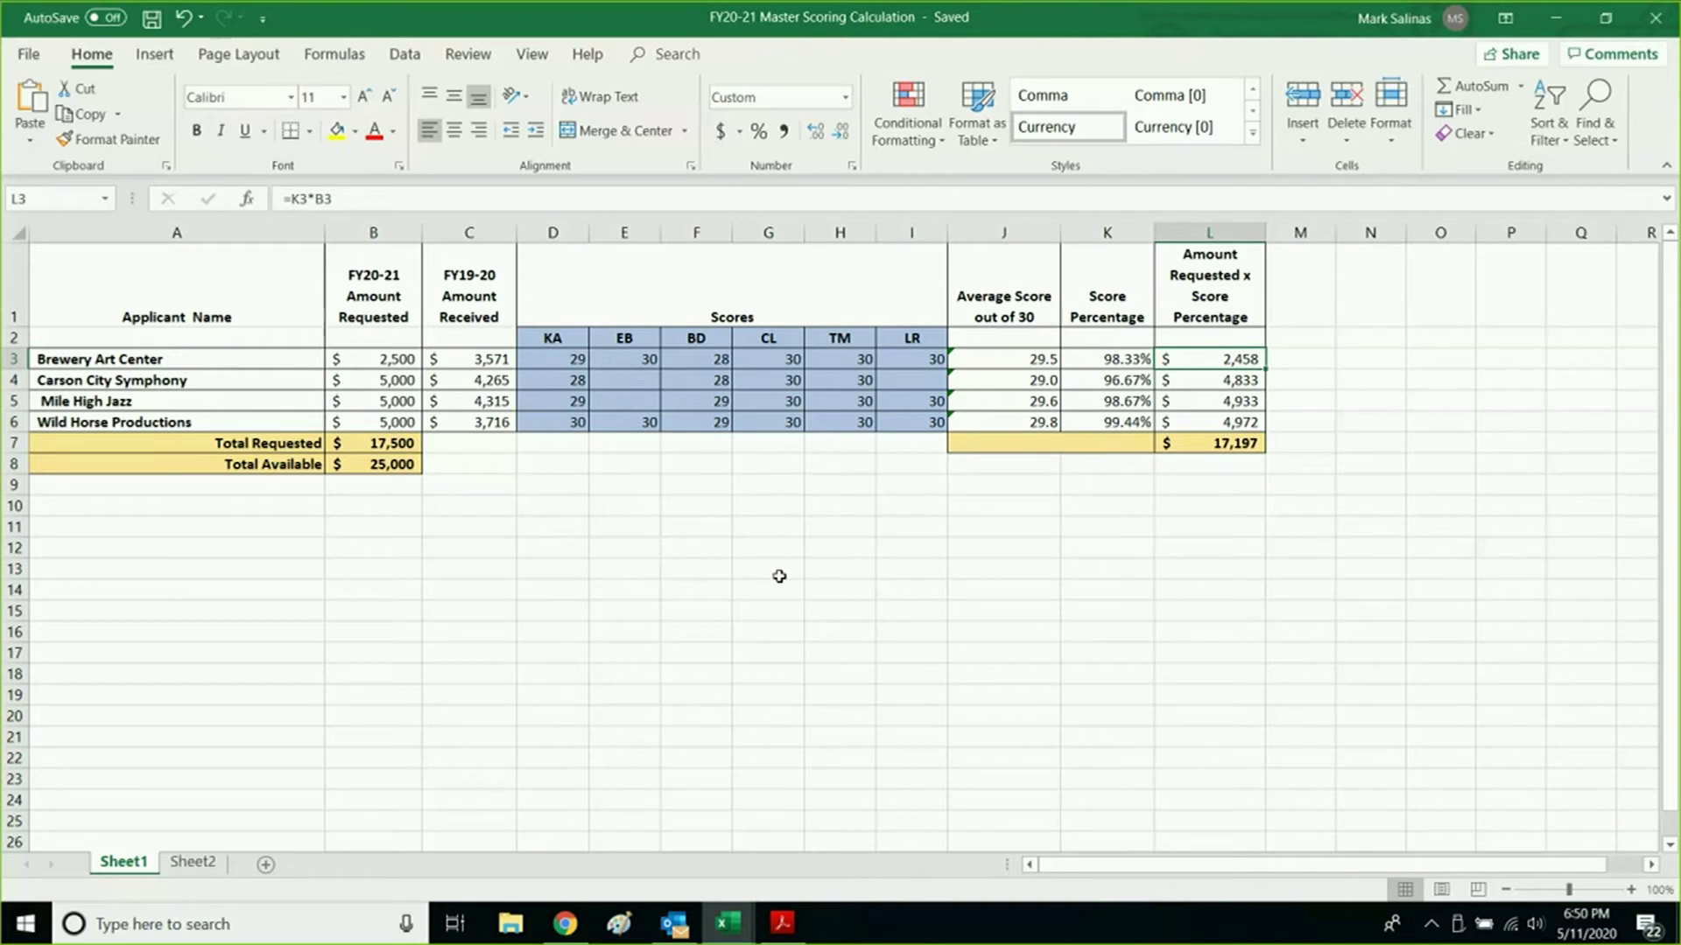
{"action": "left_click", "coordinate": [153, 27]}
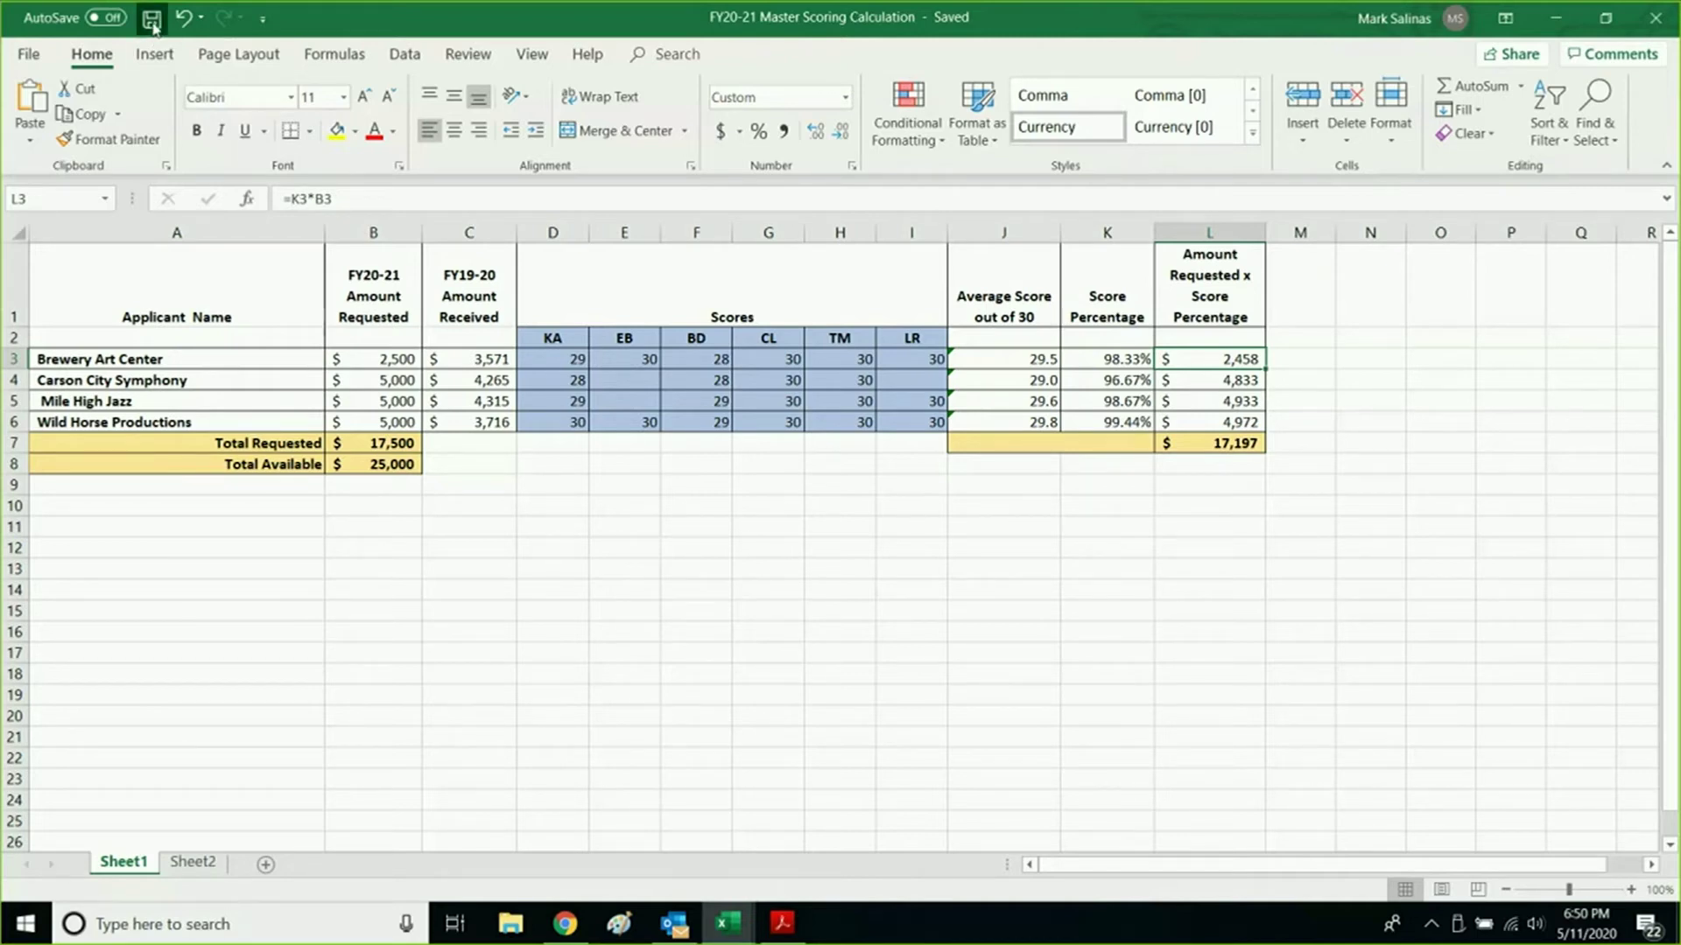